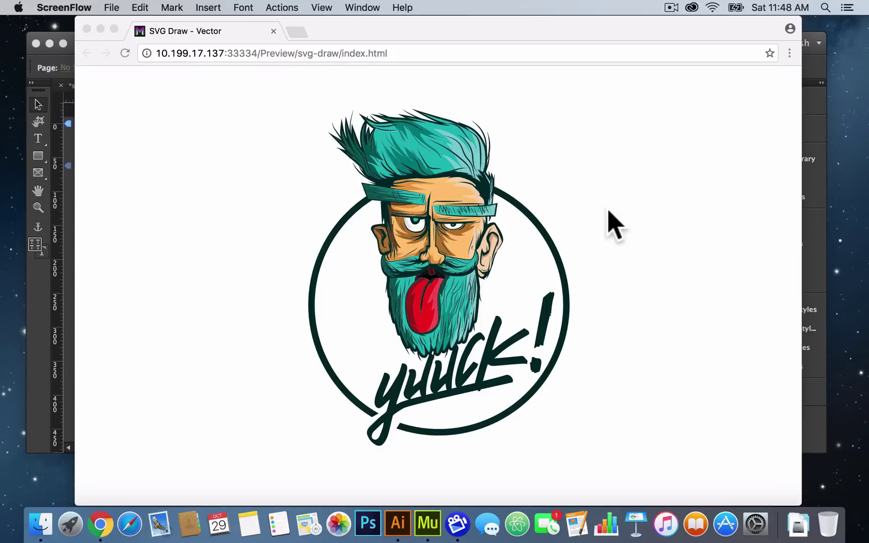
- Reload the SVG Draw - Vector preview page in Chrome to replay its drawing animation
click(615, 223)
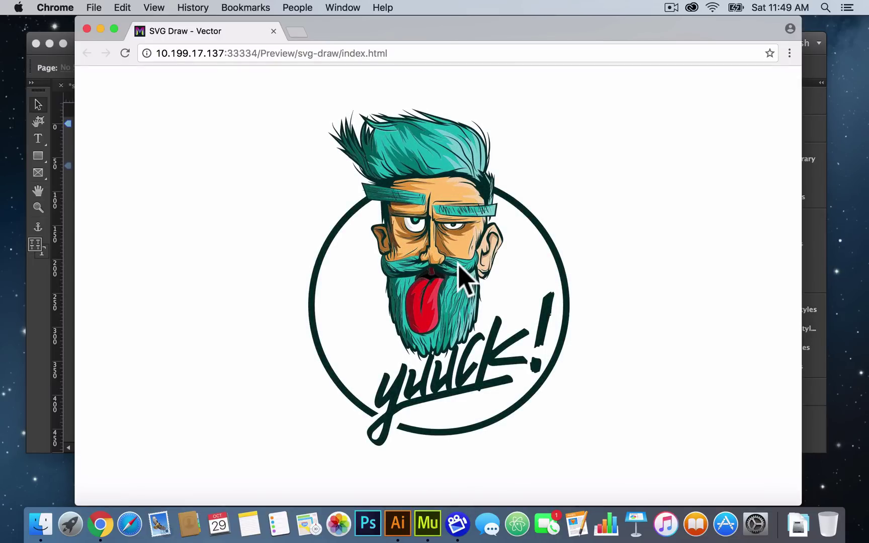
key(super+r)
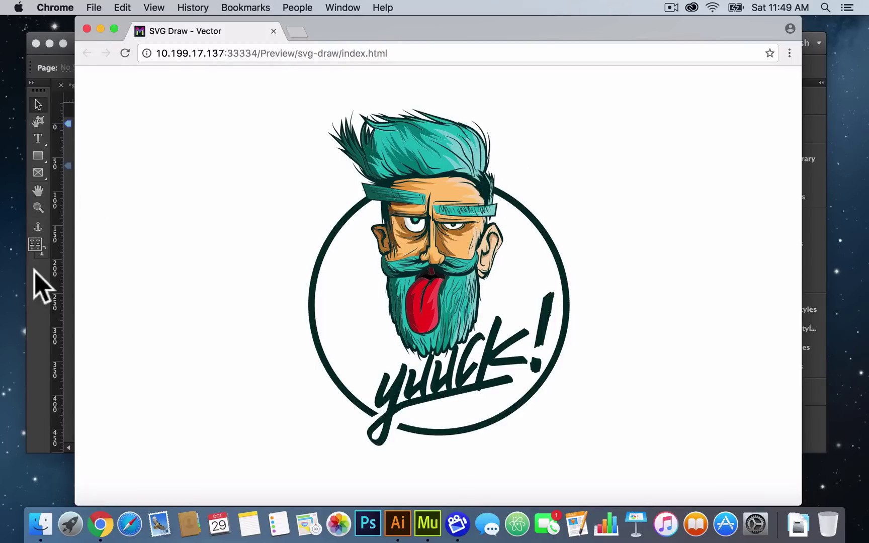
- Switch to Adobe Muse, open the SVG Draw - Font page from the site plan, and preview that page in the browser
click(42, 313)
click(639, 44)
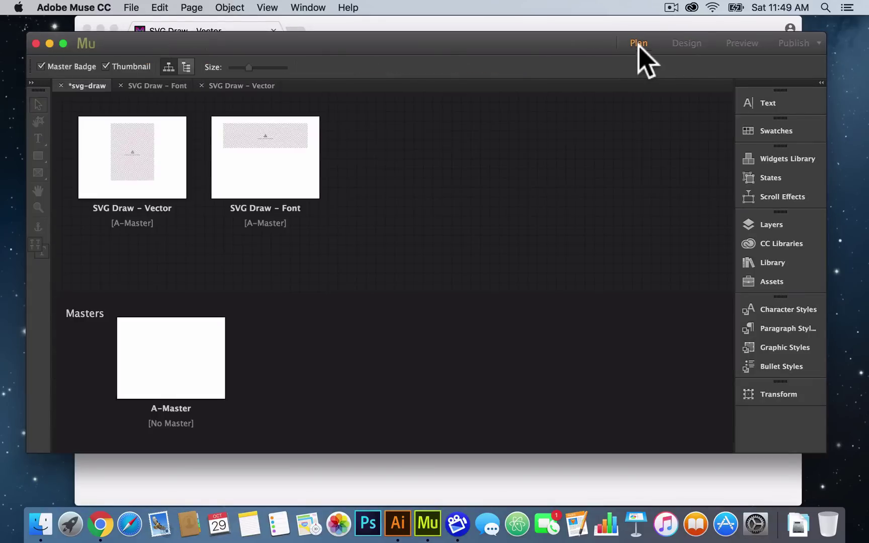
double_click(264, 182)
click(306, 326)
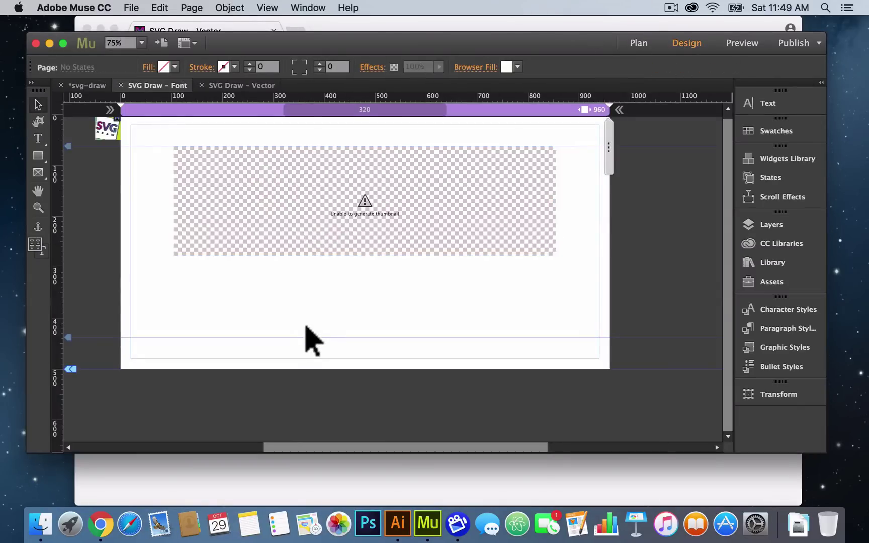
click(129, 5)
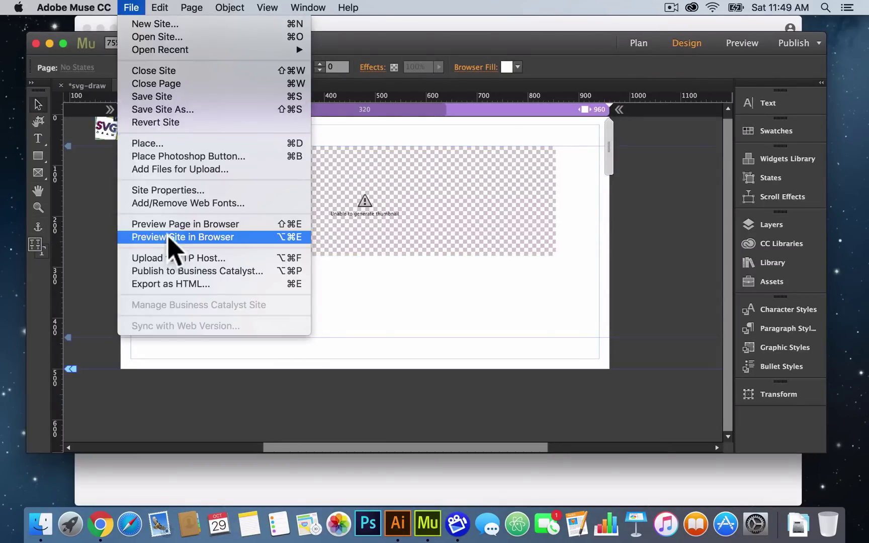
click(171, 226)
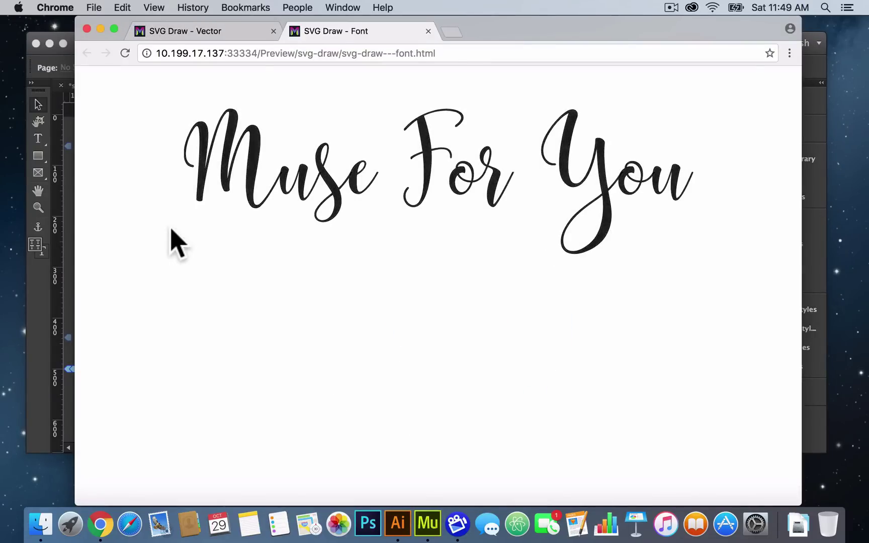
- Back in Adobe Muse, set the SVG Draw widget's stroke color to blue 29ABE2 and preview the page in the browser
click(71, 256)
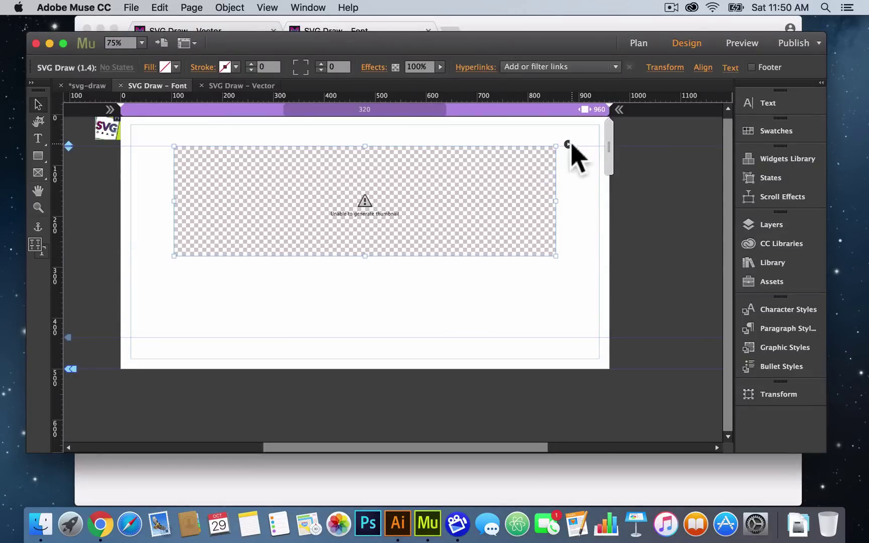
click(568, 144)
click(720, 270)
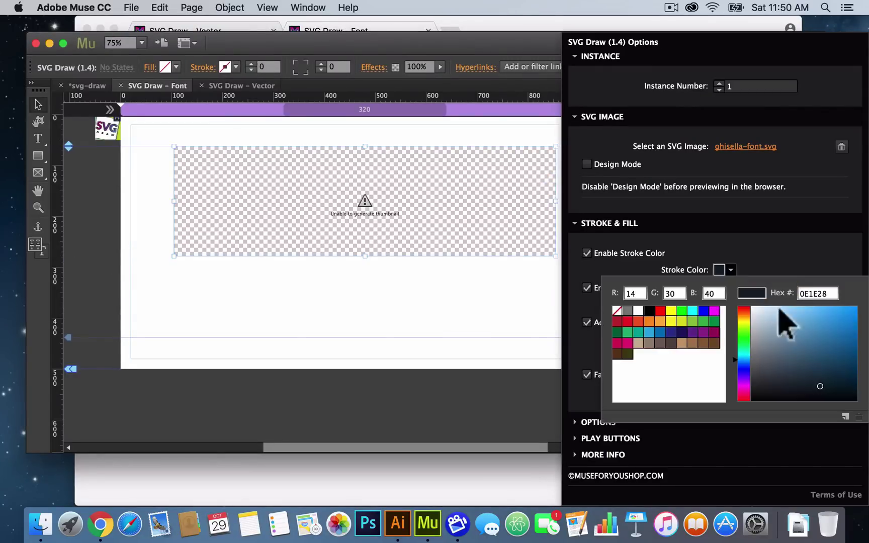
click(650, 332)
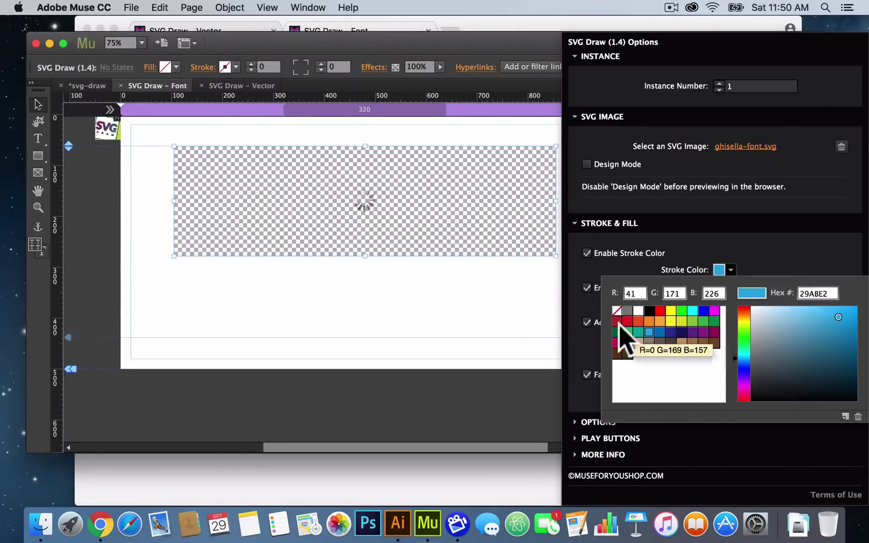
click(311, 119)
click(130, 7)
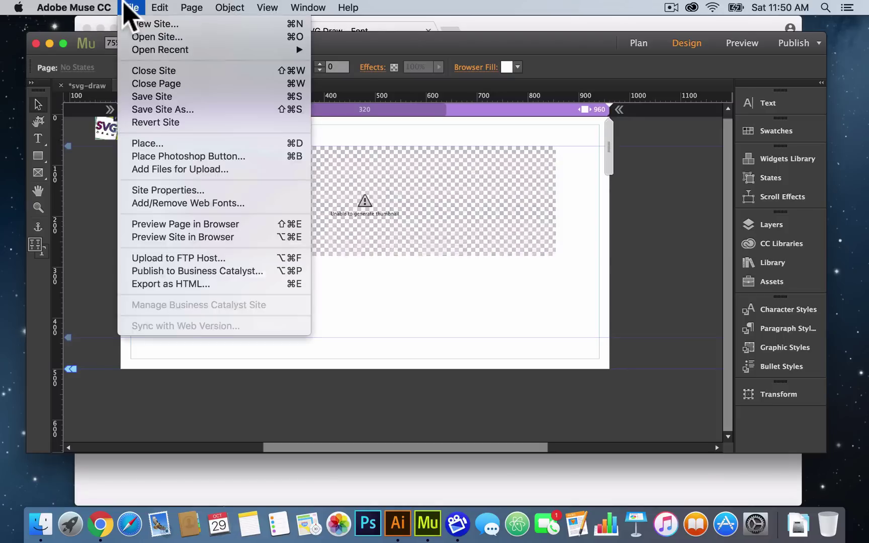
click(187, 225)
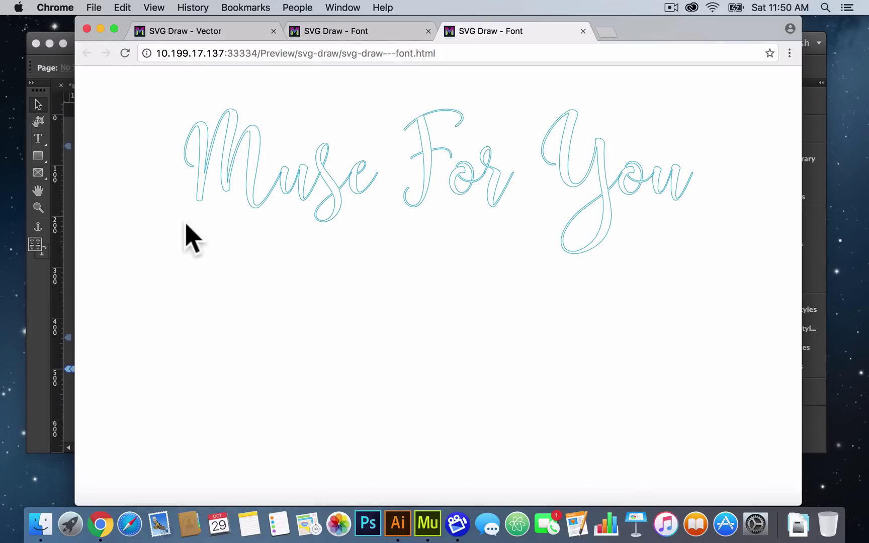
- Return to Adobe Muse and enable the fill color for the SVG Draw widget, keeping its blue 29AAE1
click(64, 282)
click(394, 233)
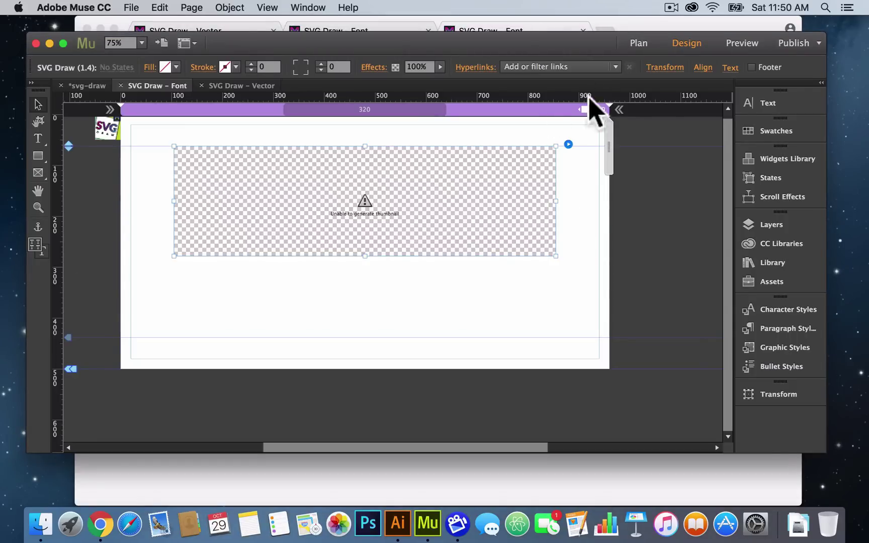
click(567, 143)
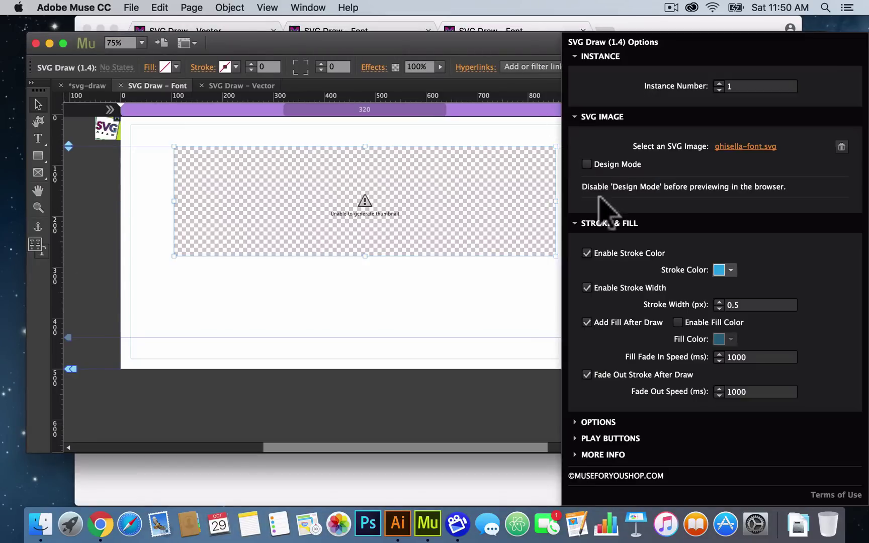
click(678, 323)
click(731, 339)
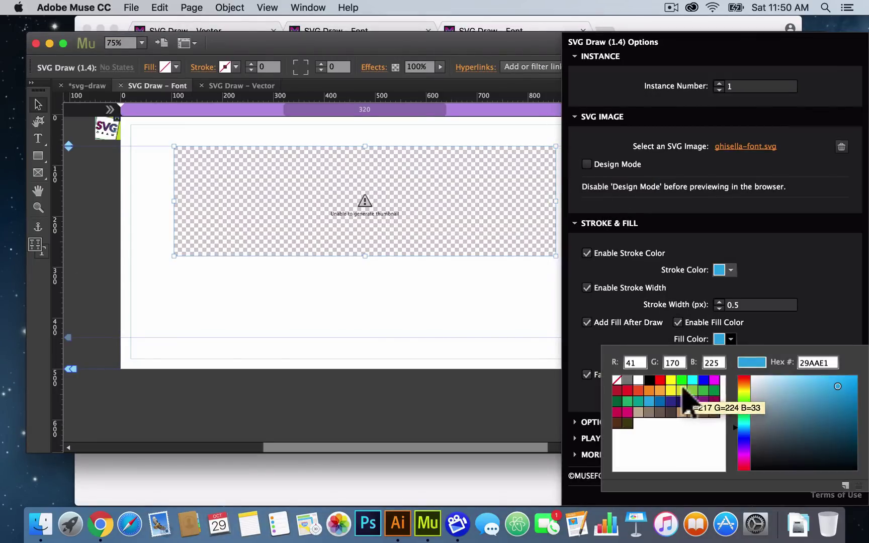
click(476, 294)
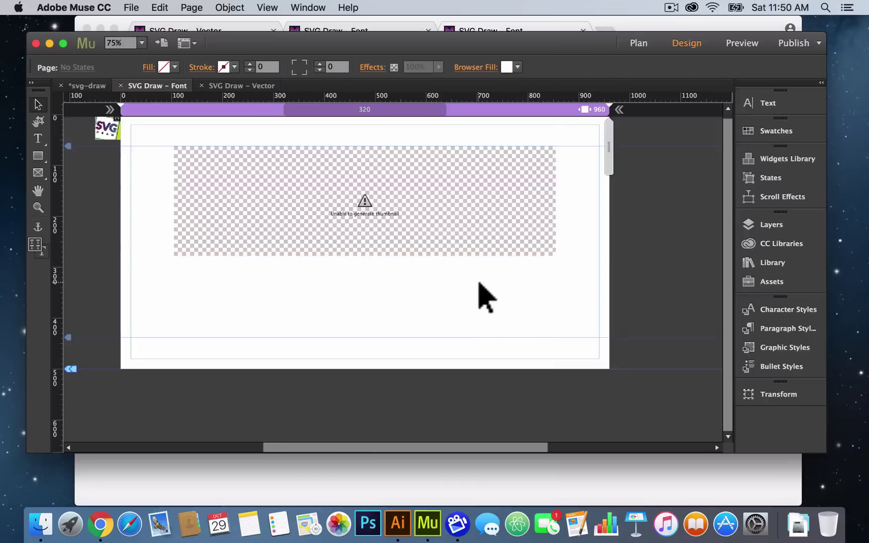
- Set the SVG Draw widget's stroke color to green 22B573 and preview the page in the browser
click(523, 233)
click(568, 146)
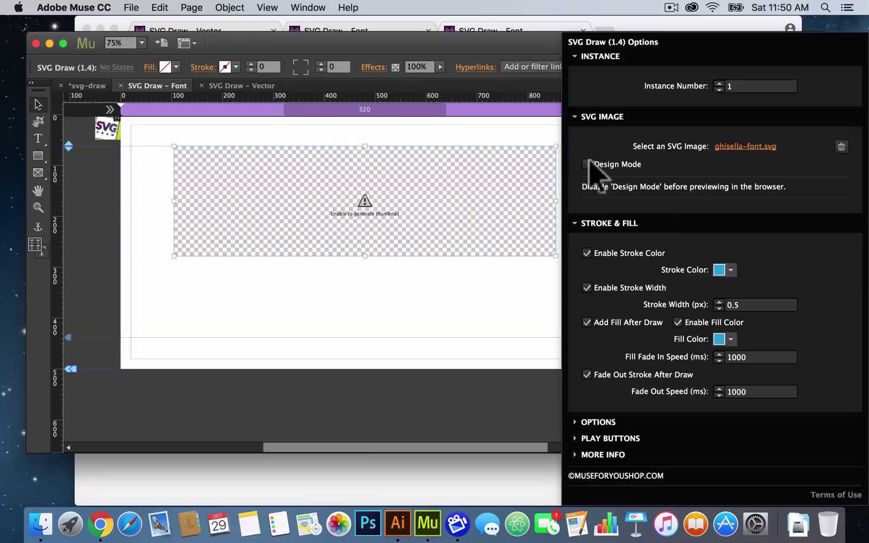
click(730, 270)
click(627, 332)
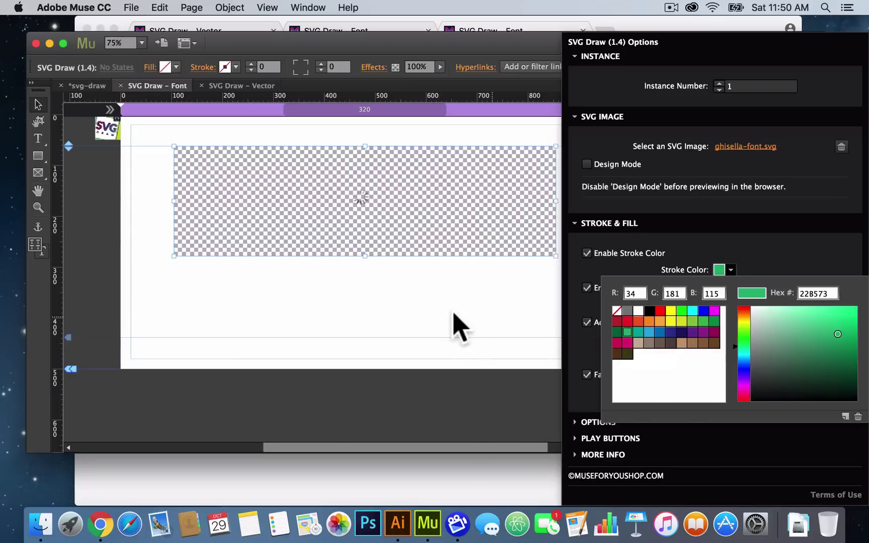
click(432, 326)
click(131, 7)
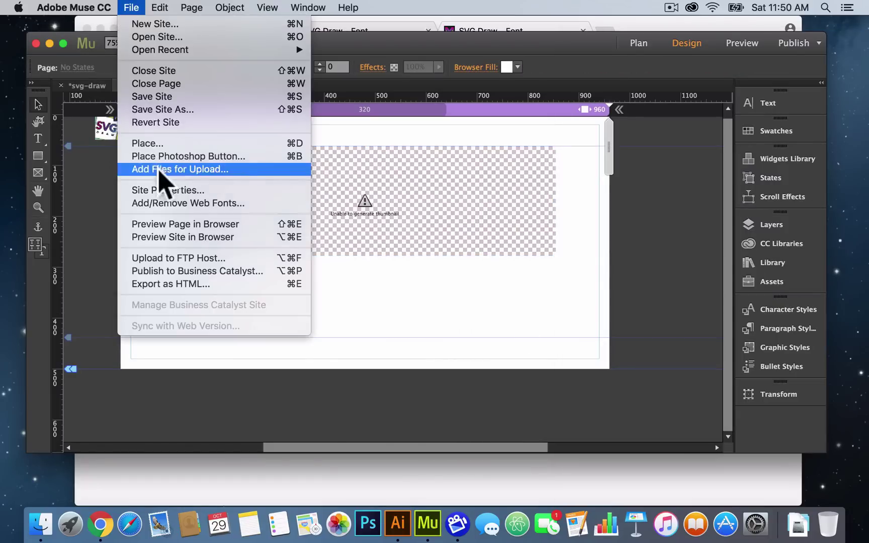
click(165, 224)
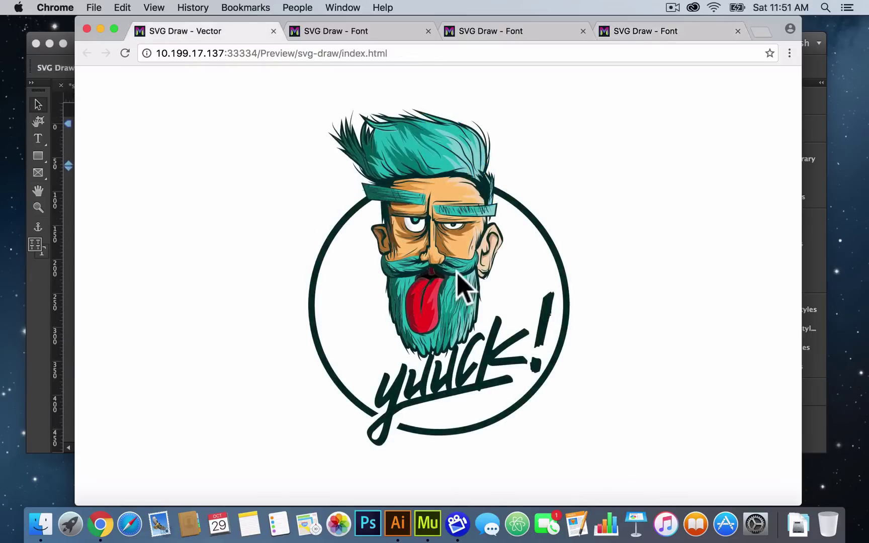
- Open sellfy.com/design-freebies in a new browser tab
click(763, 32)
text(sl)
key(BackSpace)
text(e)
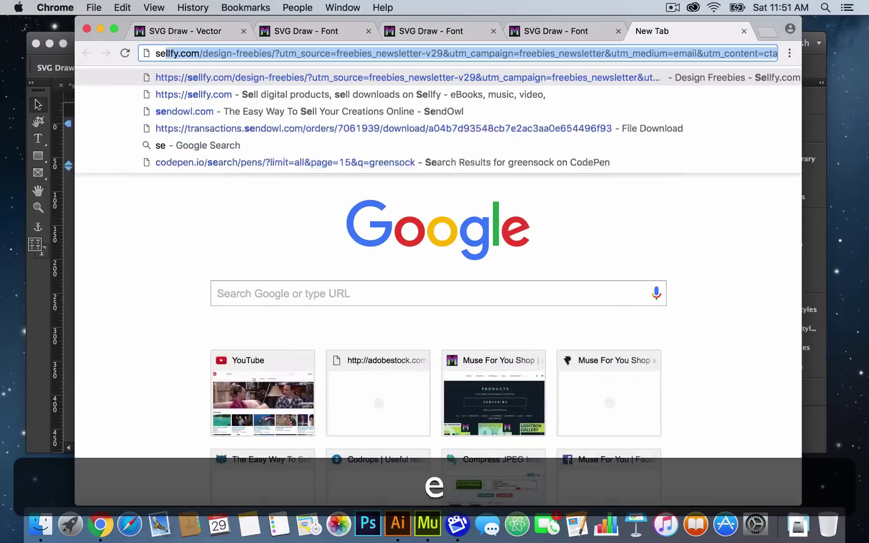
text(llfy.com/design)
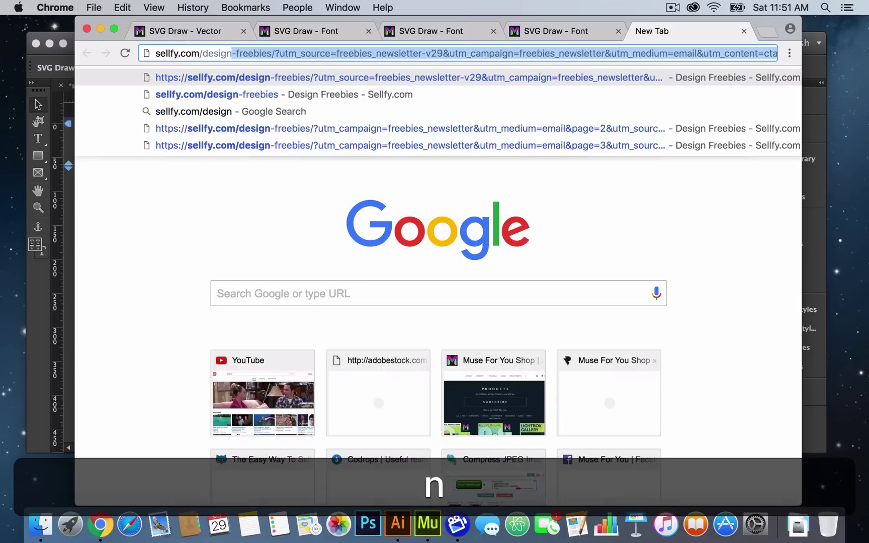
text(-freebies)
key(Return)
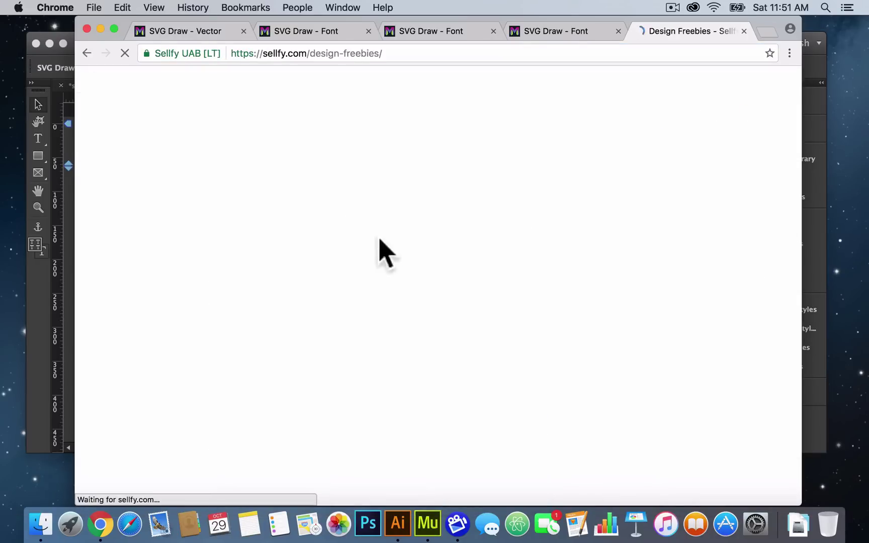
- Browse the Design Freebies collection for the bearded-man vector and open the Free Vector Illustrations Yuck! product page
scroll(437, 383, down, 3)
scroll(437, 385, down, 2)
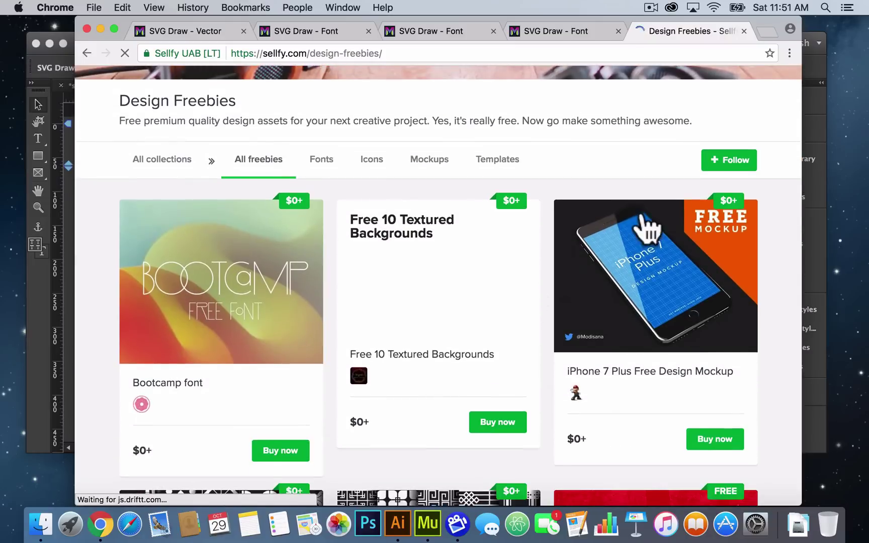
scroll(636, 242, down, 4)
scroll(638, 241, down, 5)
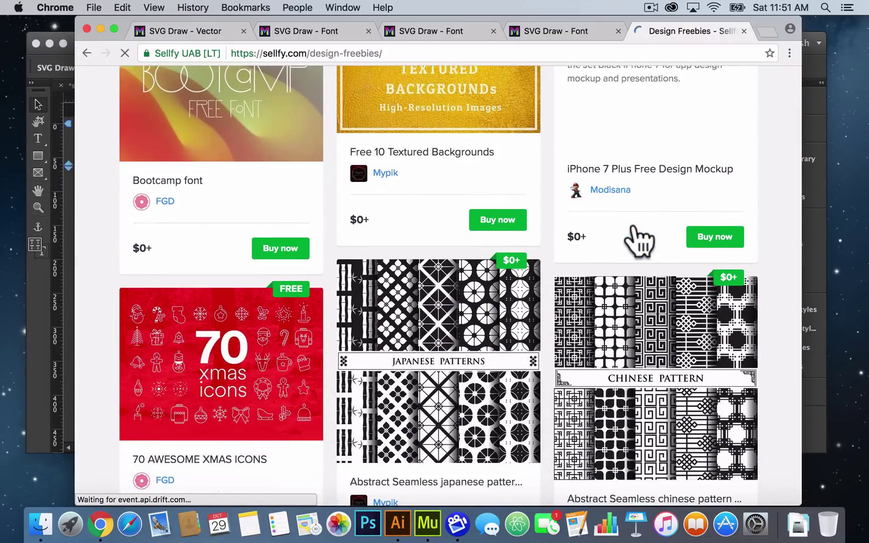
scroll(635, 228, down, 10)
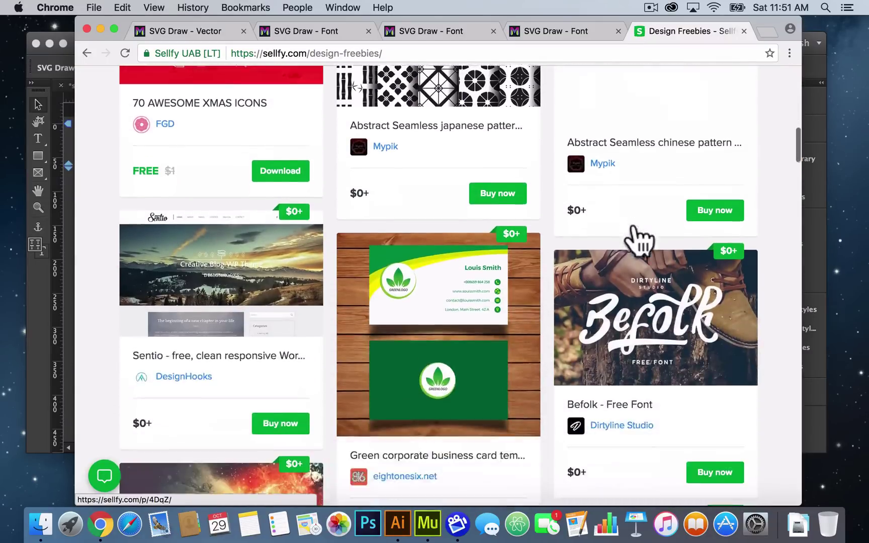
scroll(635, 233, down, 15)
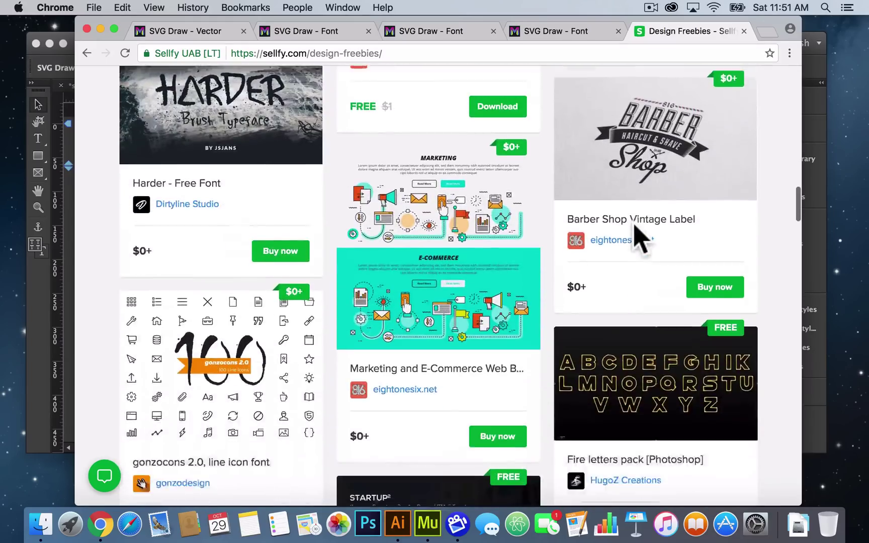
scroll(642, 239, down, 15)
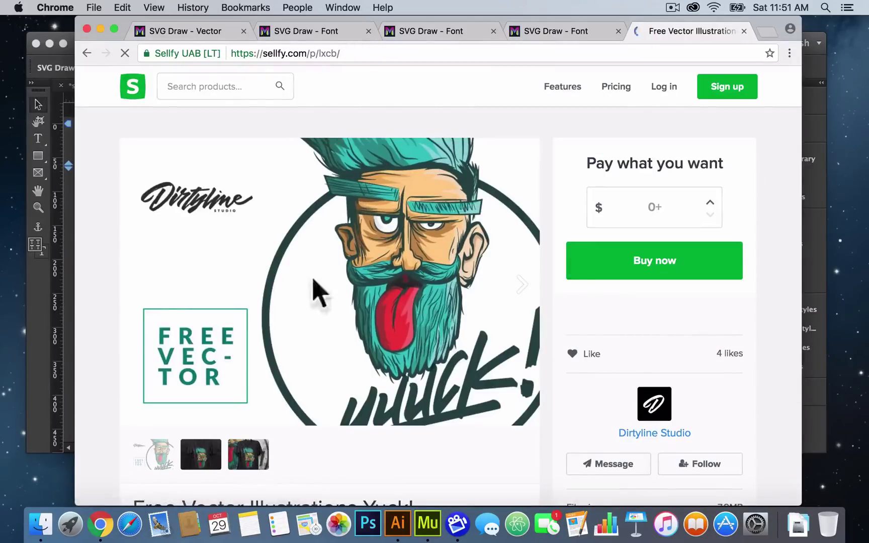
- View the checkout page for the Free Vector Illustrations Yuck! file and return to its product page
scroll(406, 249, down, 2)
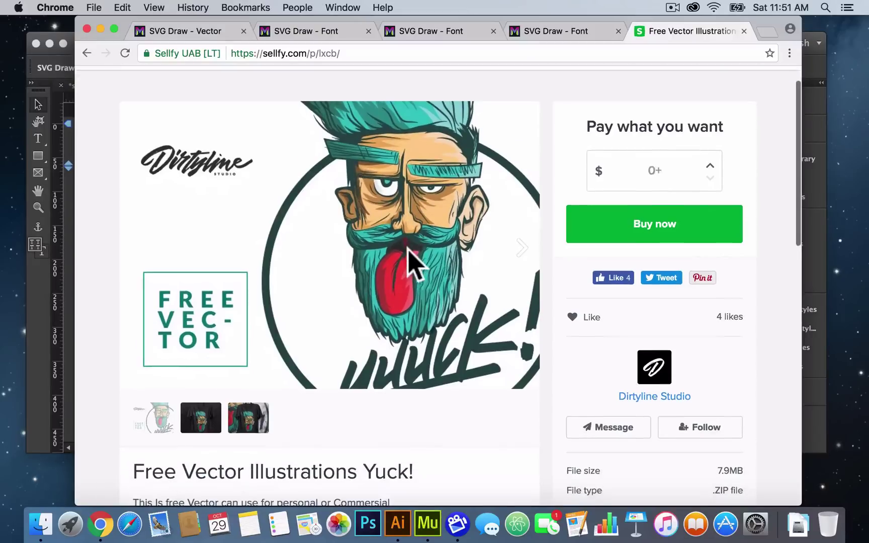
click(663, 234)
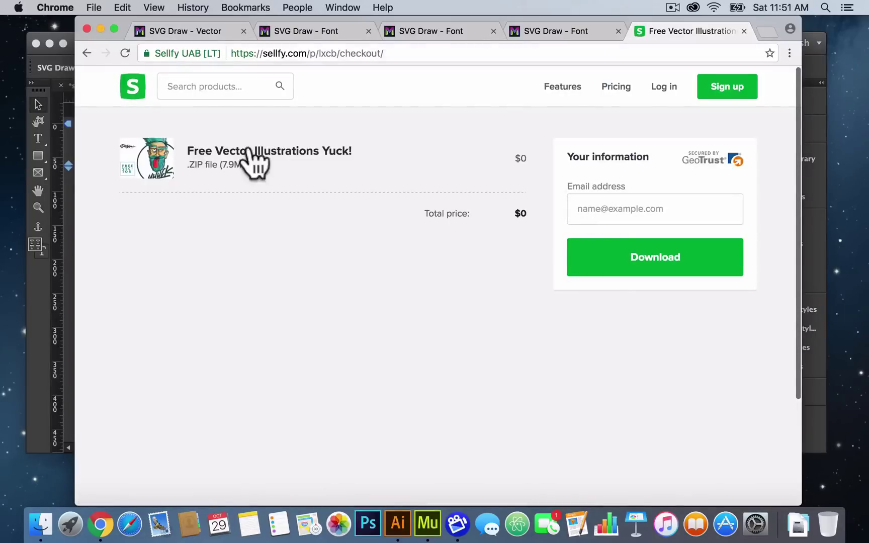
click(87, 52)
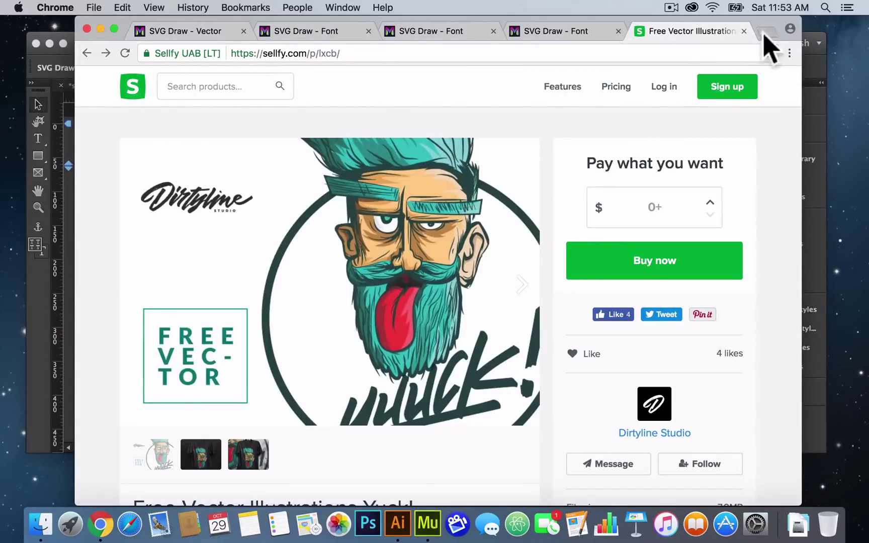
- Open graphicburger.com in a new browser tab
click(766, 33)
text(graphi)
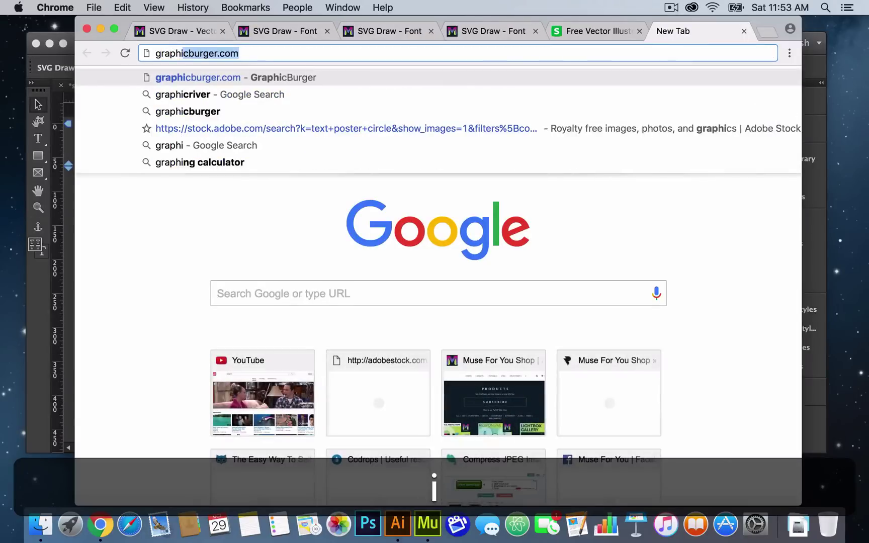
key(Return)
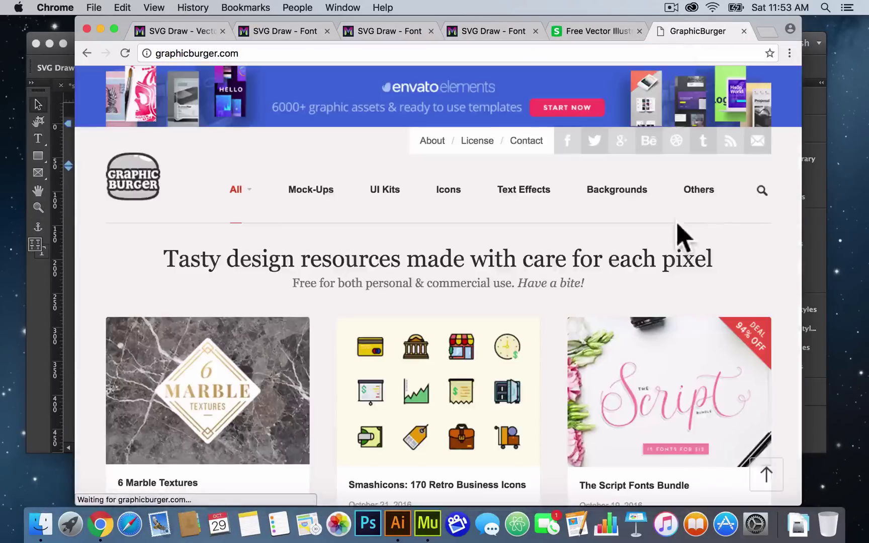
- Open The Script Fonts Bundle post and look through its font samples
scroll(672, 325, down, 3)
click(671, 317)
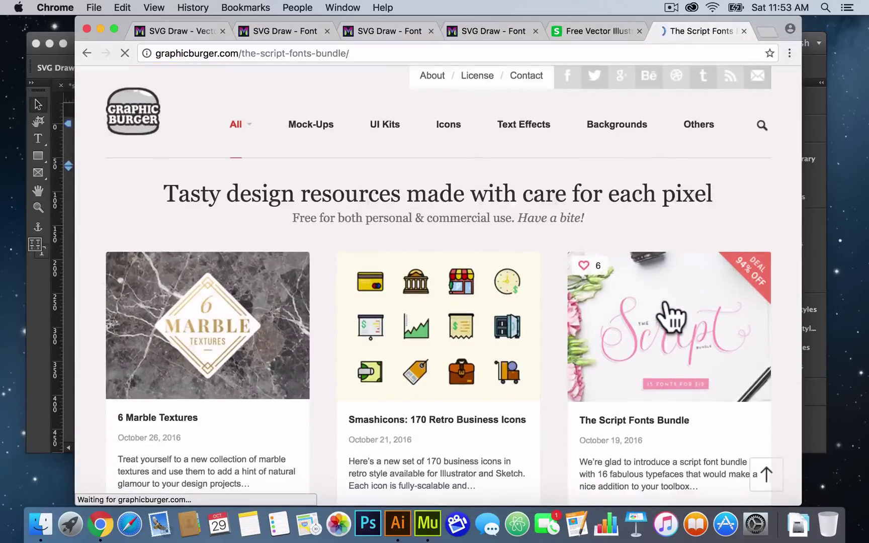
scroll(412, 337, down, 15)
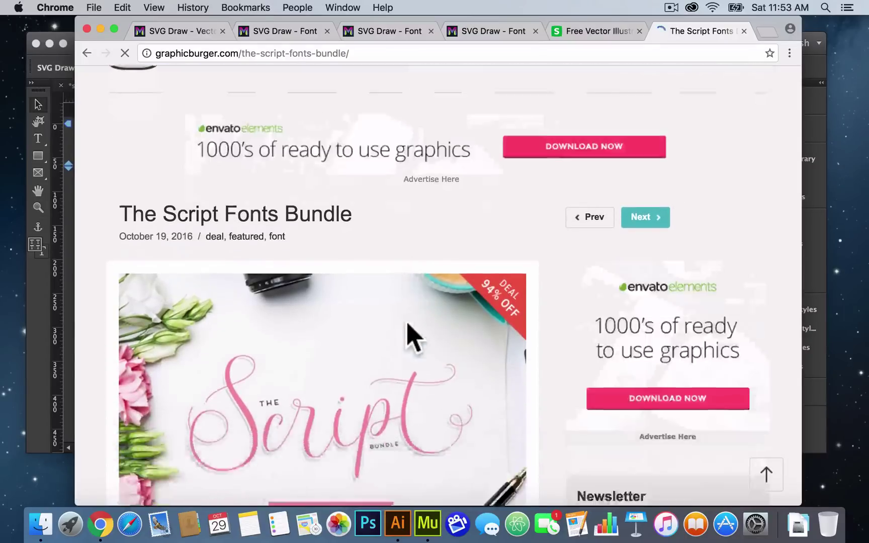
scroll(413, 338, up, 10)
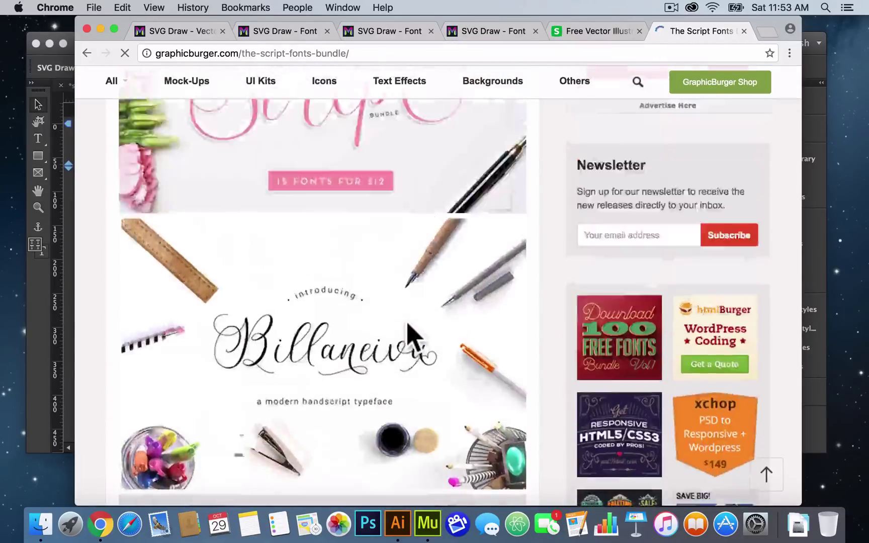
- Browse the remaining script font samples in the bundle, including Sleeplesson, Lattonya, Hellifa and Stainless Doft, and return to the post's title
scroll(412, 338, down, 3)
scroll(413, 337, down, 15)
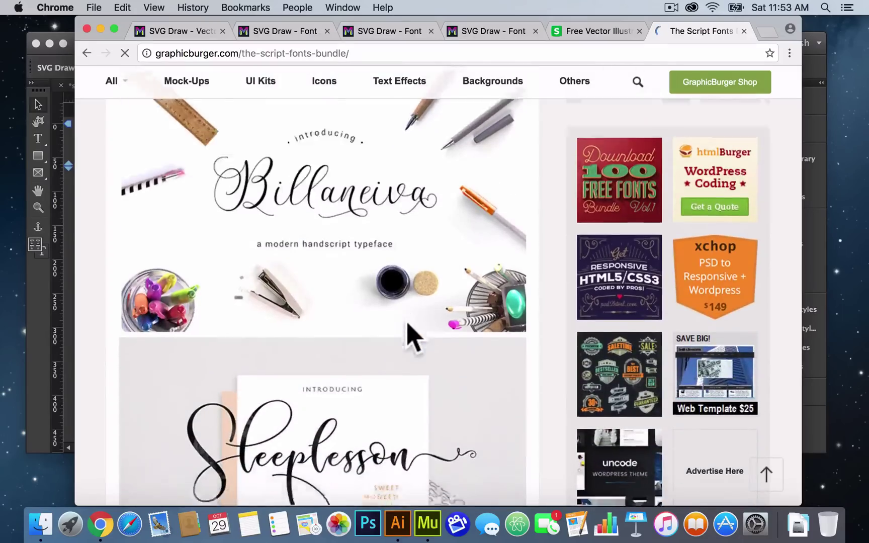
scroll(412, 337, down, 20)
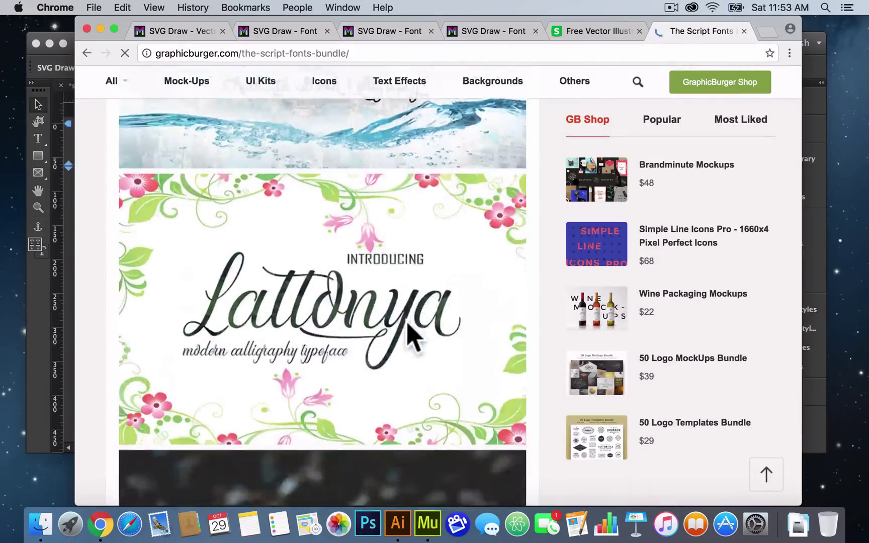
scroll(413, 336, down, 20)
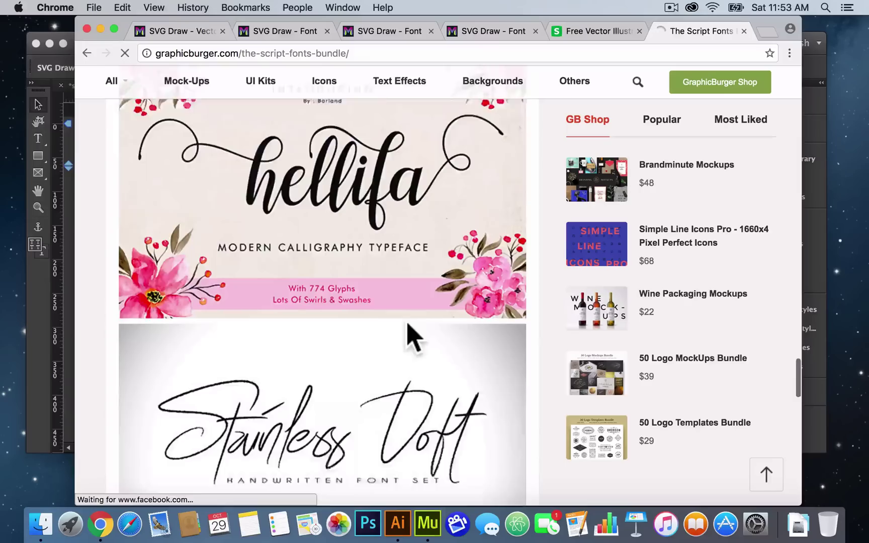
scroll(409, 326, up, 20)
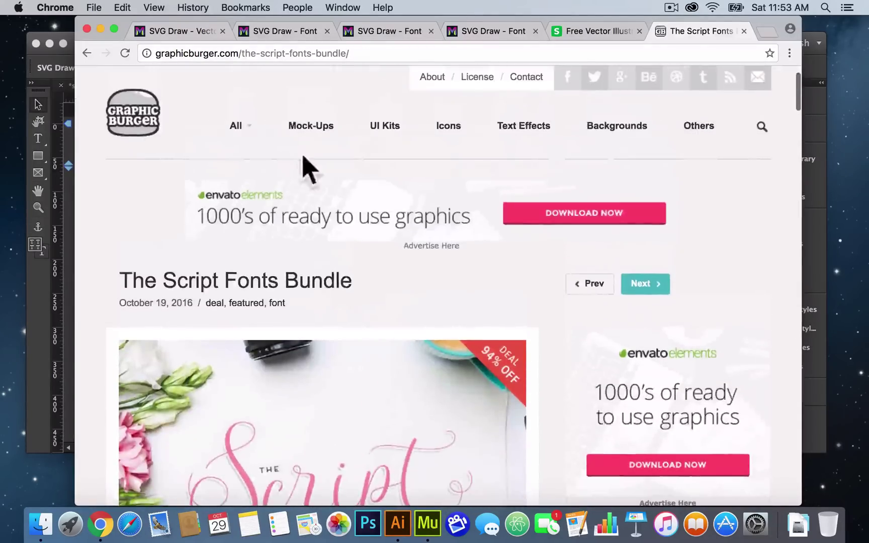
- View the SVG Draw previews of the bearded-man vector and the Muse For You lettering, and return to the vector preview
click(172, 32)
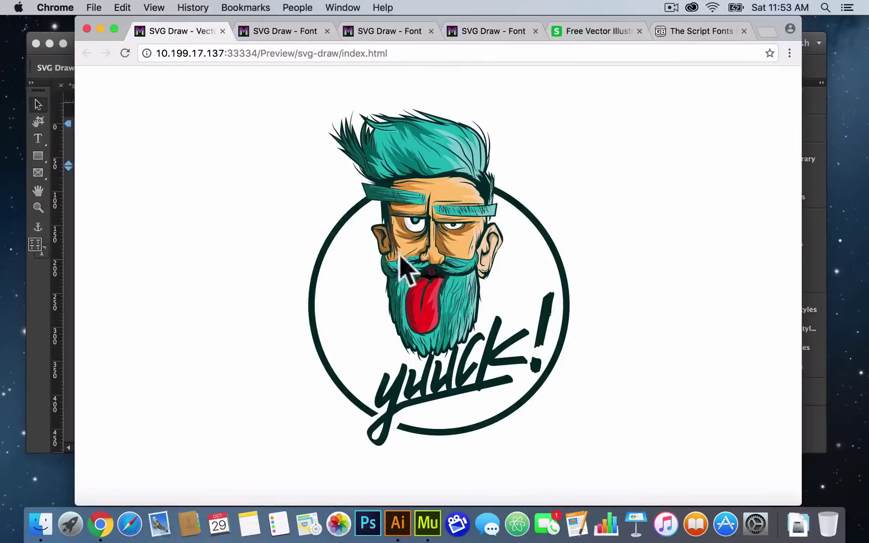
click(291, 32)
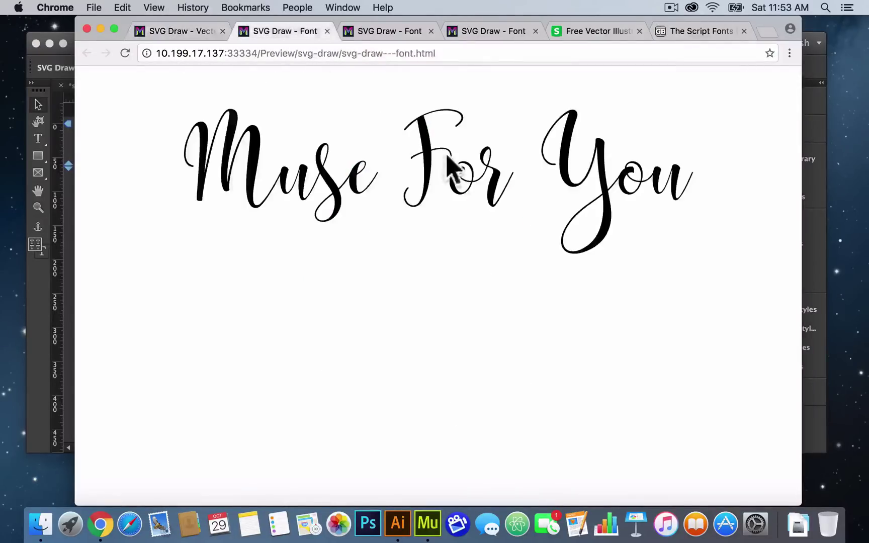
click(184, 32)
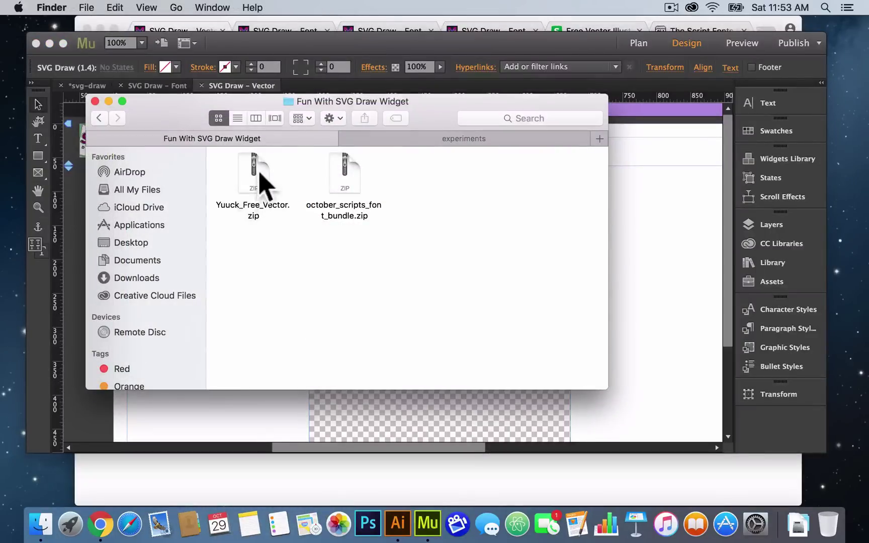
- Extract Yuuck_Free_Vector.zip and open the extracted Yuuck_Free_Vector folder
click(261, 174)
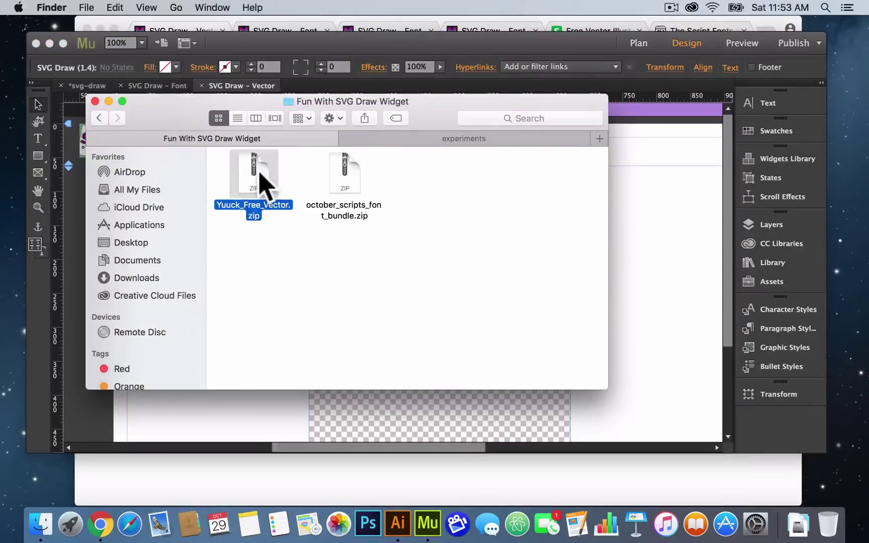
double_click(260, 173)
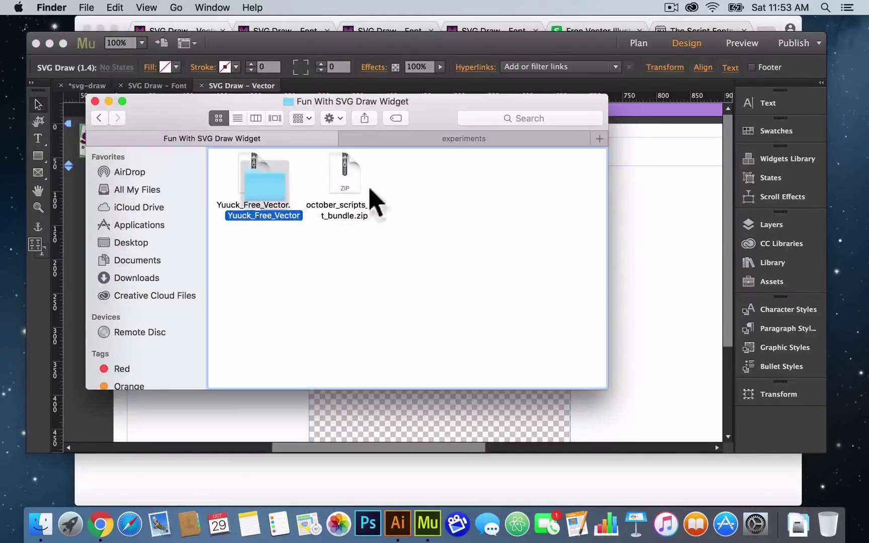
click(466, 196)
double_click(457, 193)
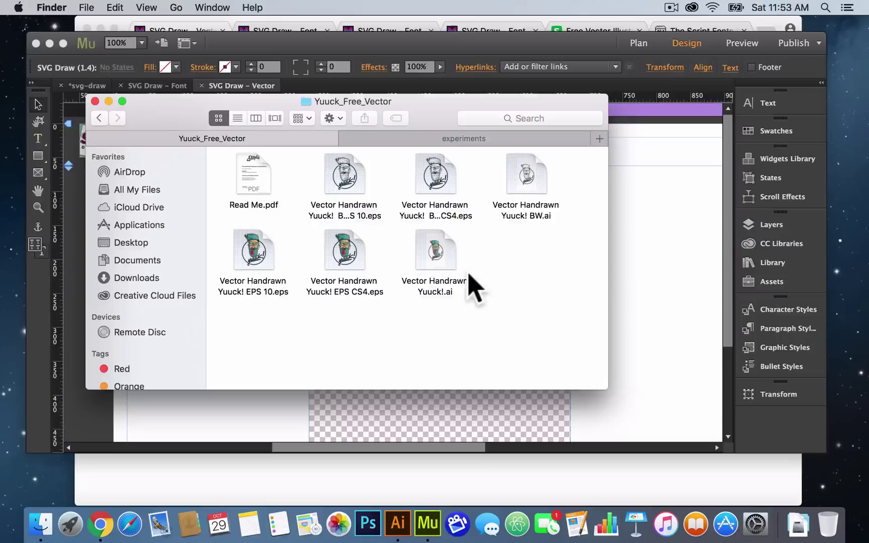
- Open Vector Handrawn Yuuck!.ai in Adobe Illustrator, retaining the 9-slice scaling option for symbols, with the artwork viewed at 50%
click(444, 264)
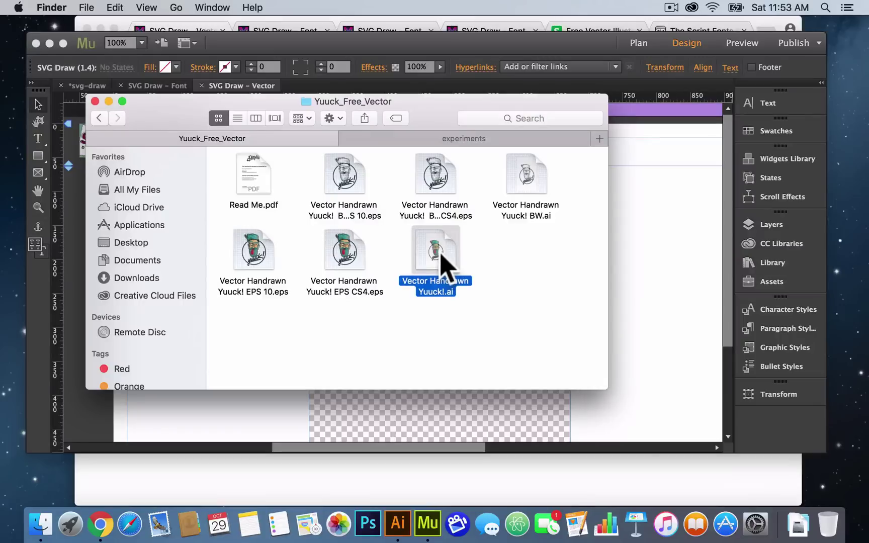
right_click(445, 266)
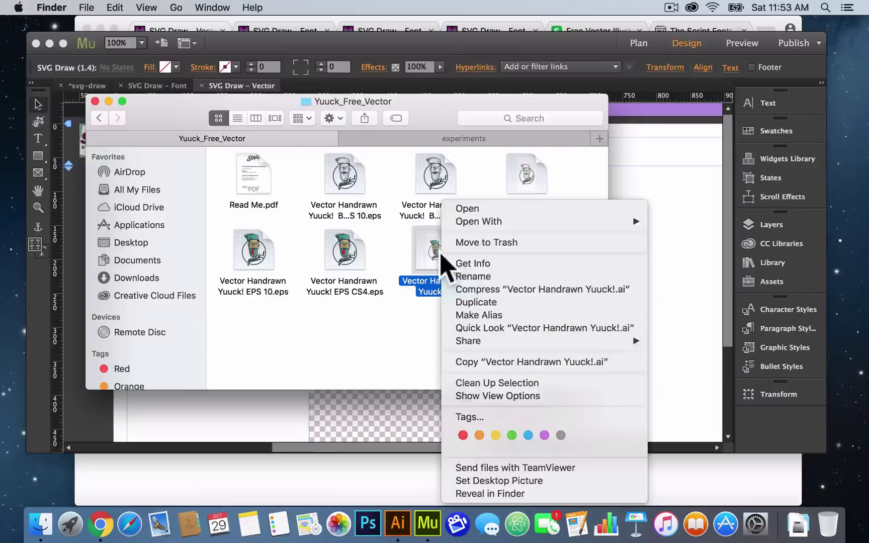
mouse_move(477, 224)
click(702, 222)
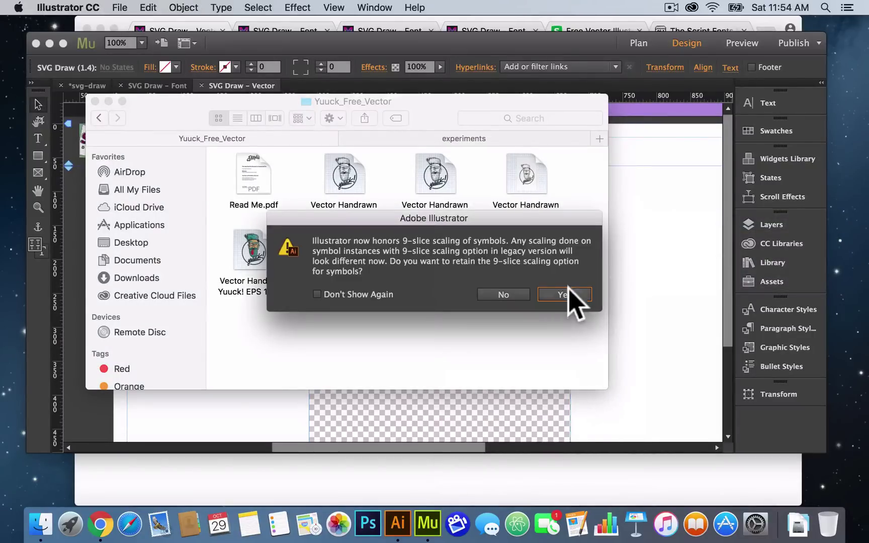
click(565, 294)
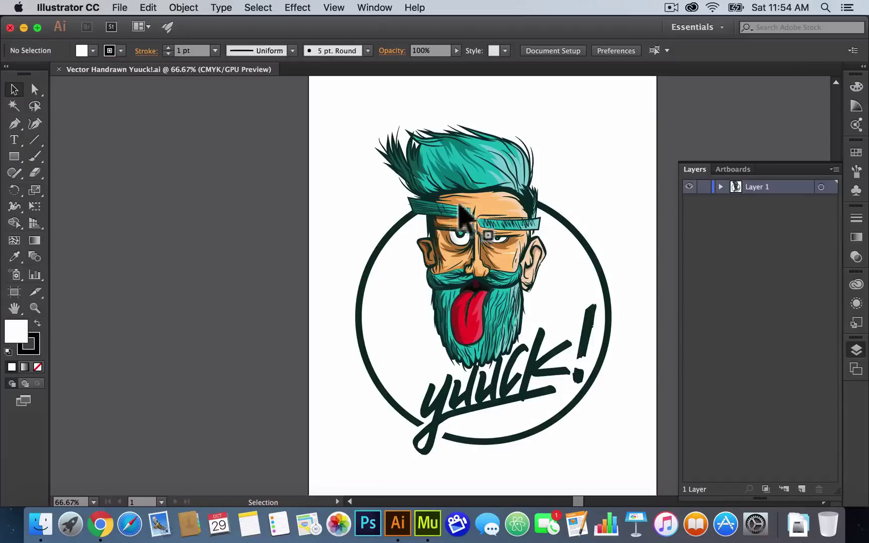
key(super+minus)
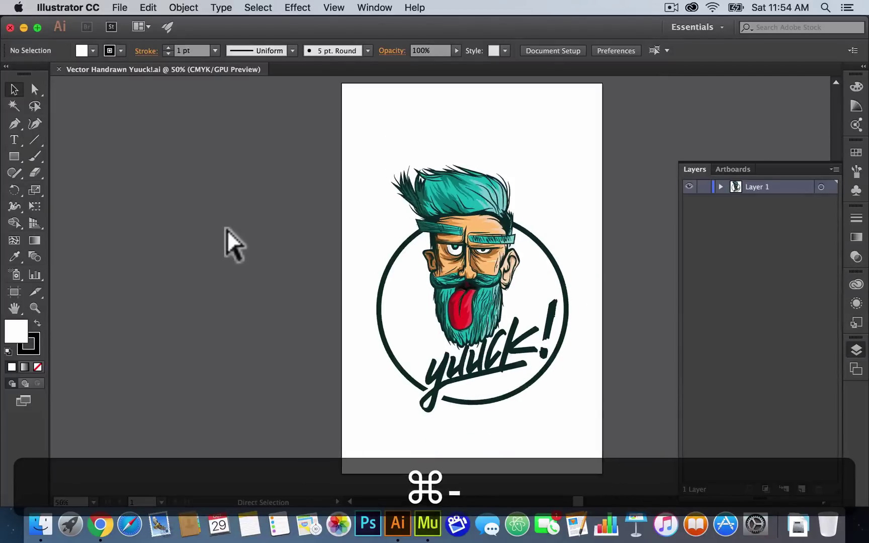
- Export the artwork as an SVG named vector-example into the Fun With SVG Draw Widget folder, accepting the default SVG options
click(119, 8)
mouse_move(221, 230)
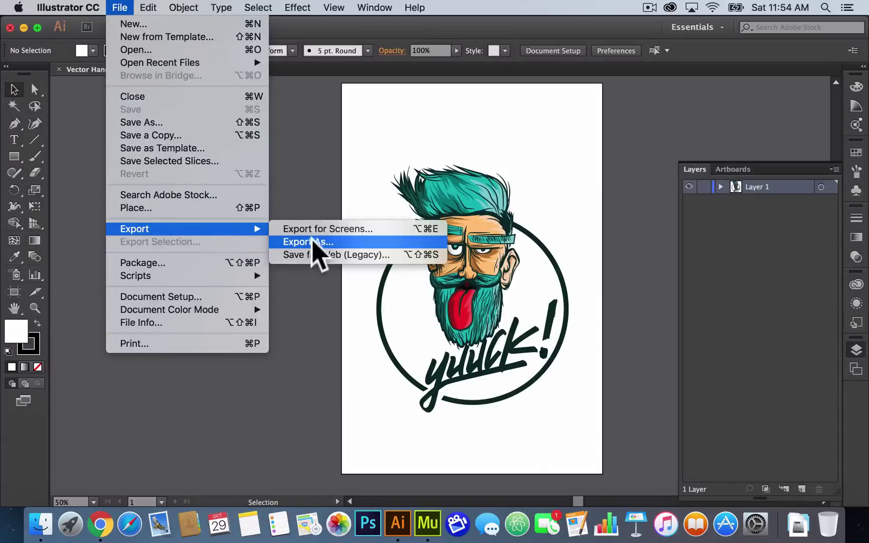
click(321, 243)
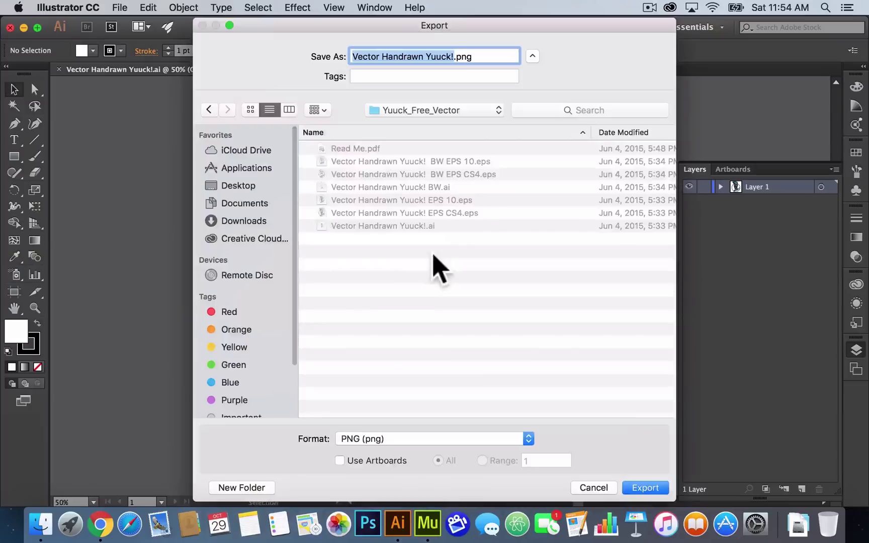
click(441, 113)
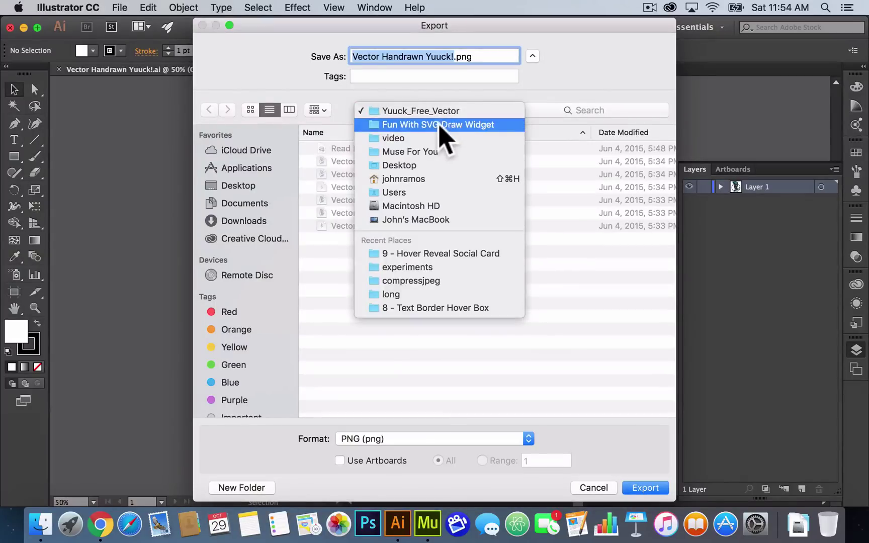
click(443, 126)
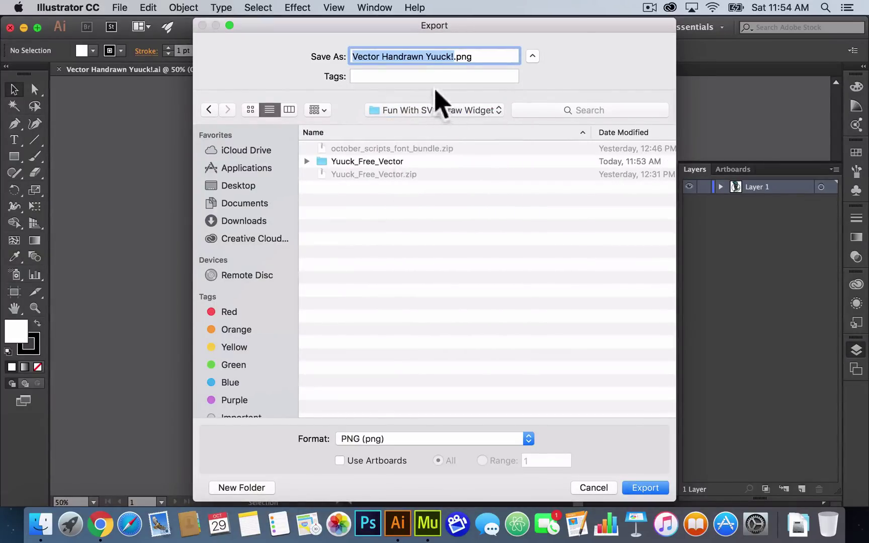
click(391, 439)
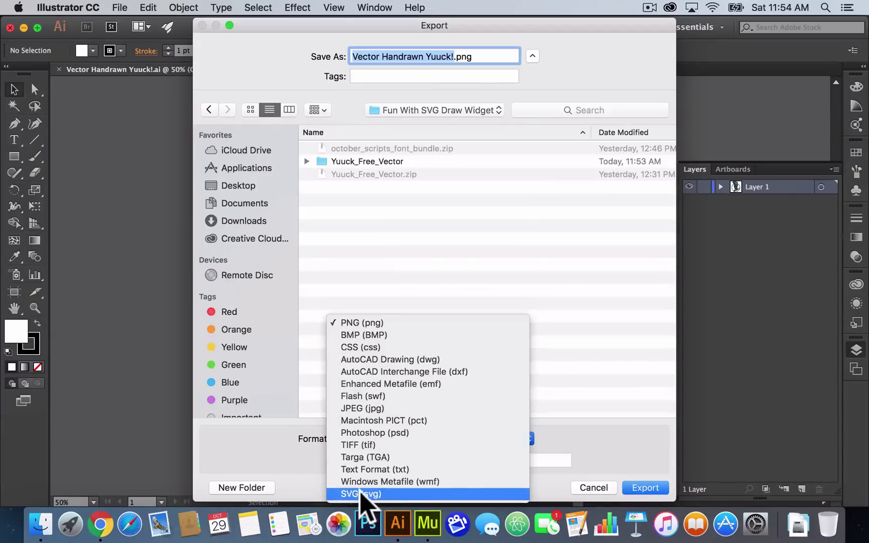
click(366, 495)
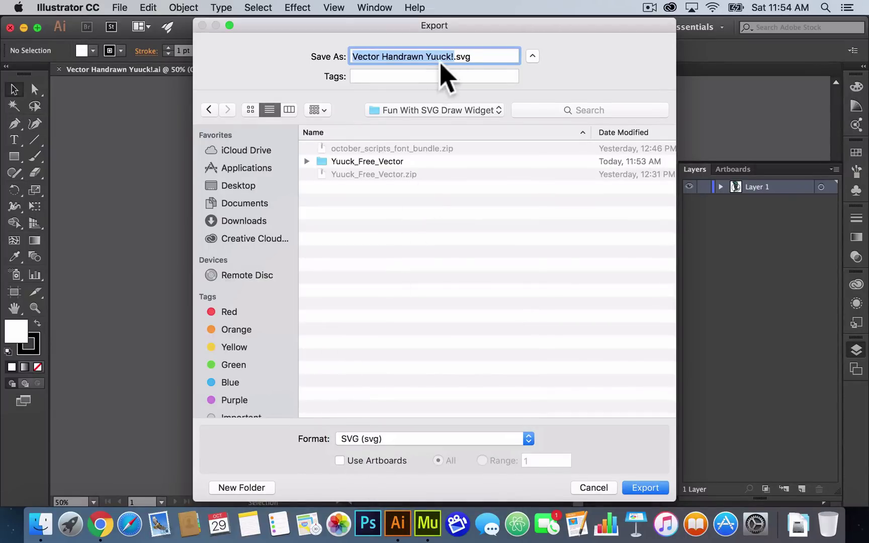
text(vector-example)
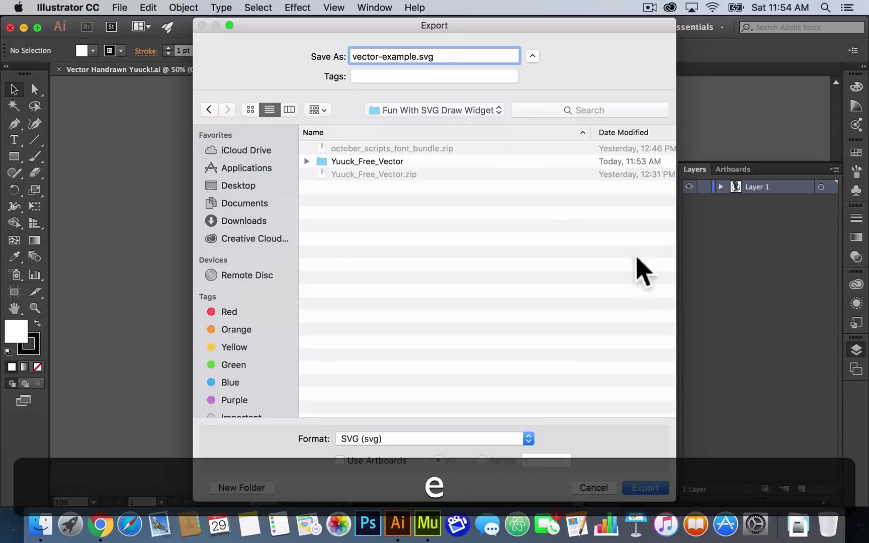
click(645, 487)
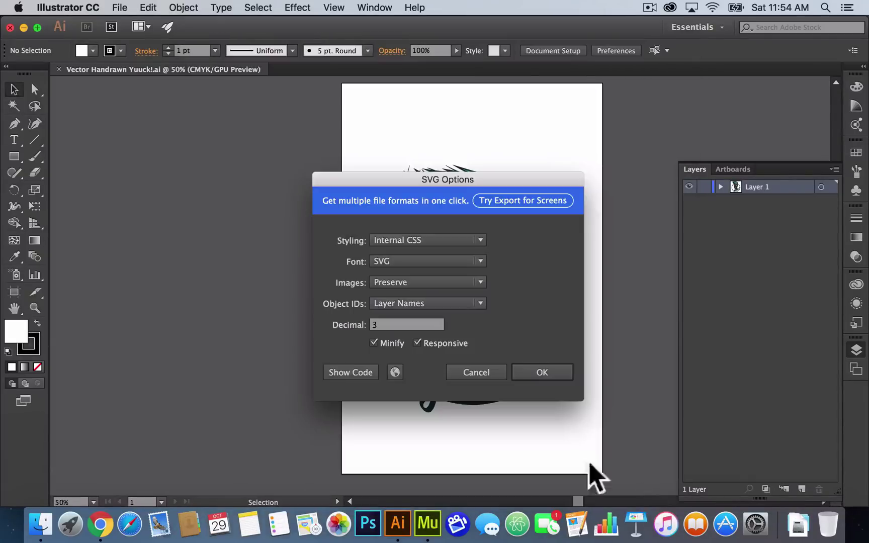
click(394, 325)
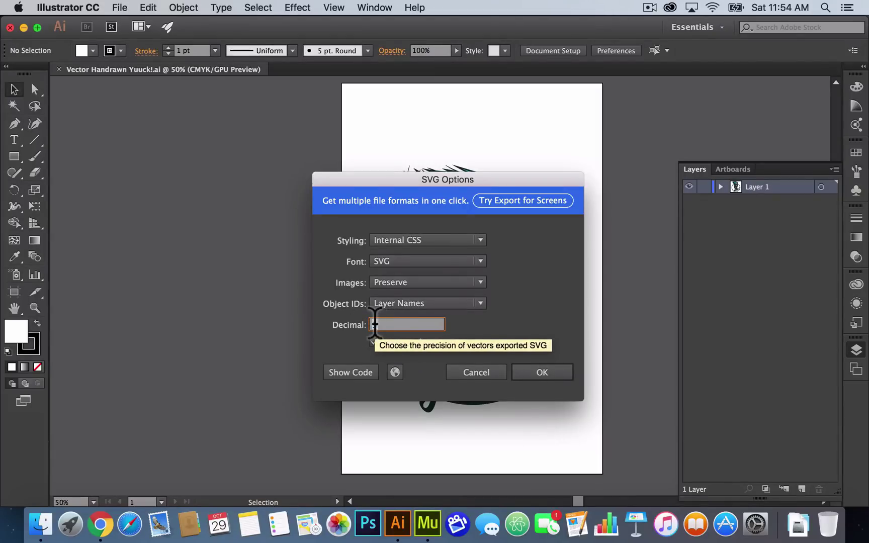
click(541, 374)
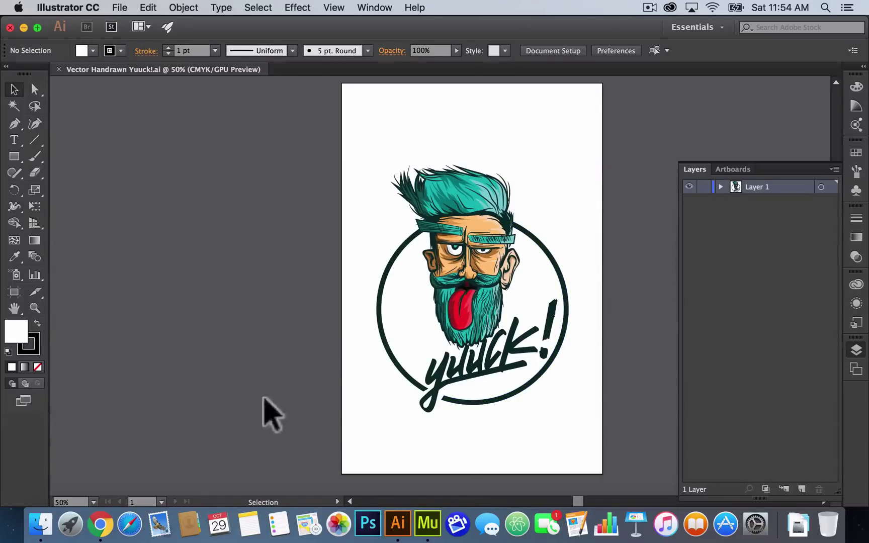
- Review the Use Artboards option in the export settings and leave without exporting again
click(121, 8)
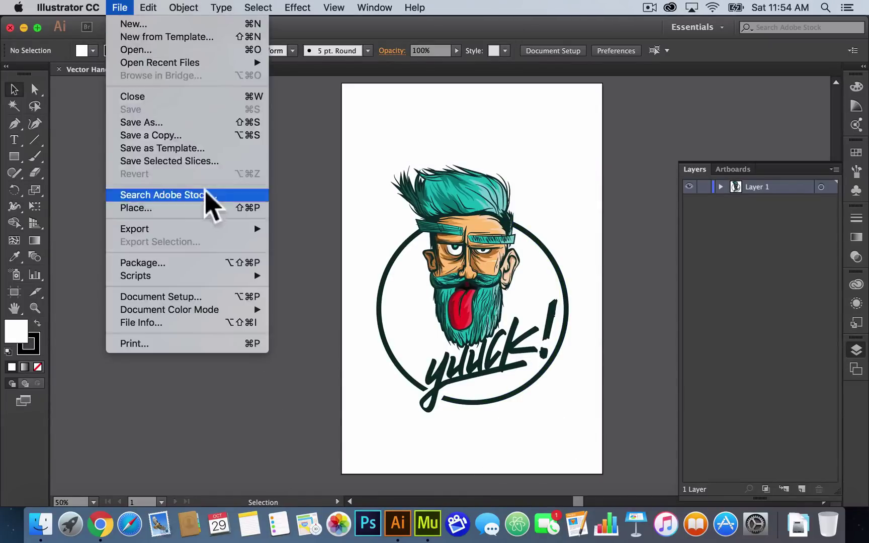
mouse_move(221, 229)
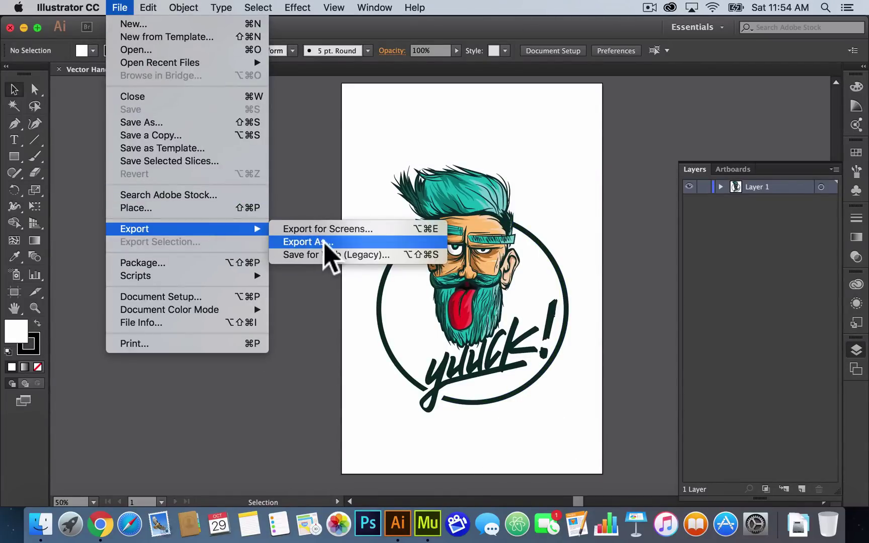
click(327, 242)
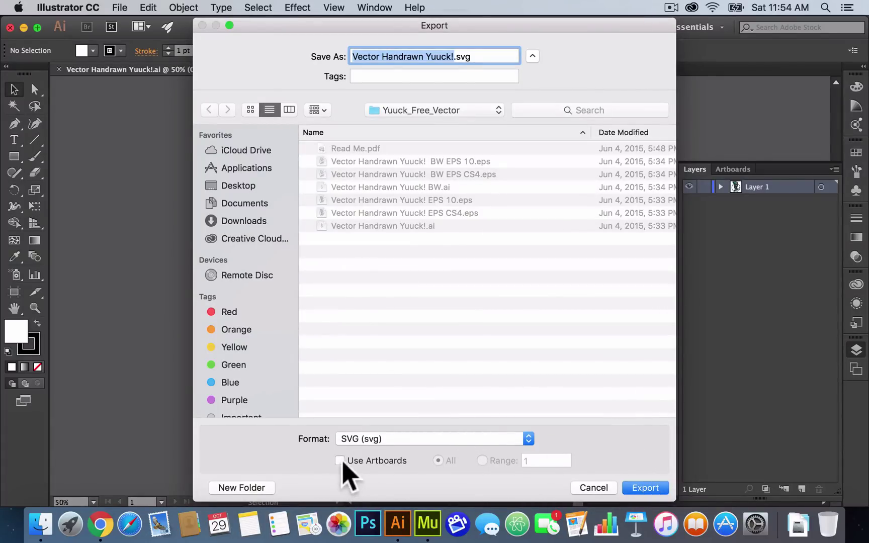
click(586, 488)
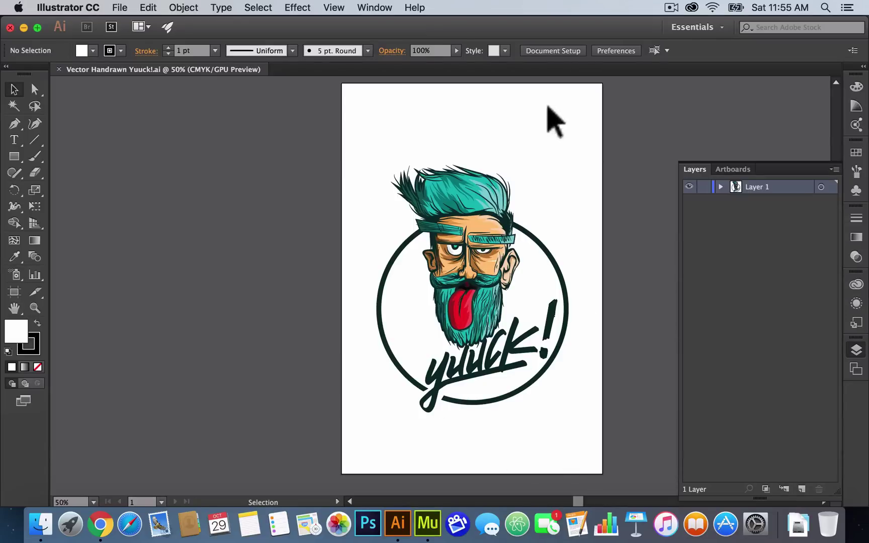
click(120, 7)
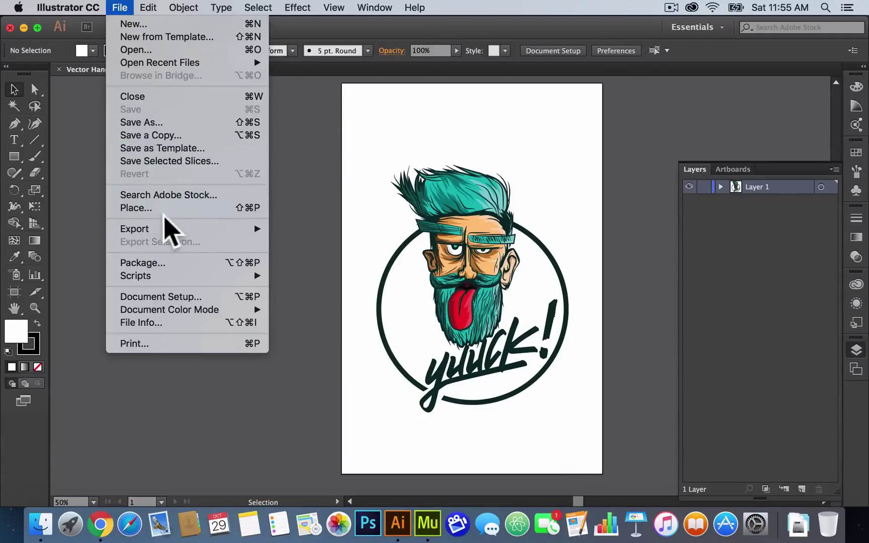
click(436, 274)
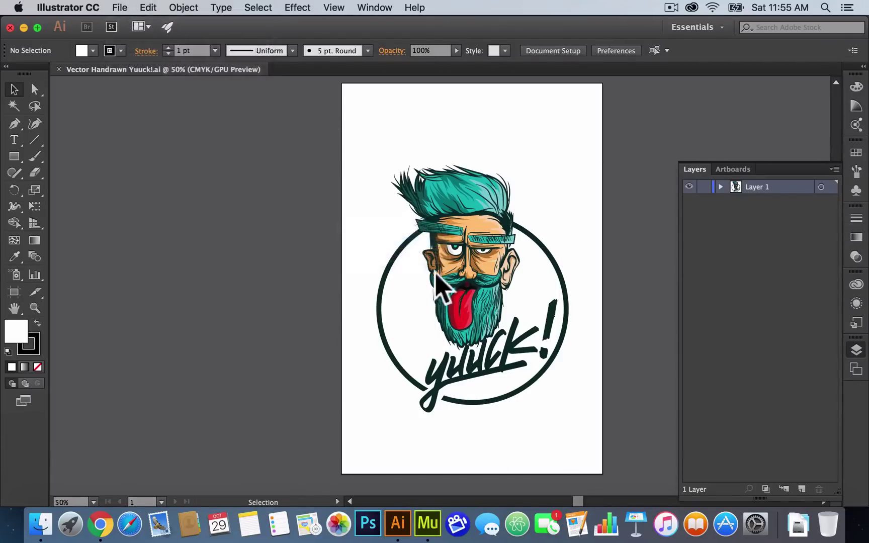
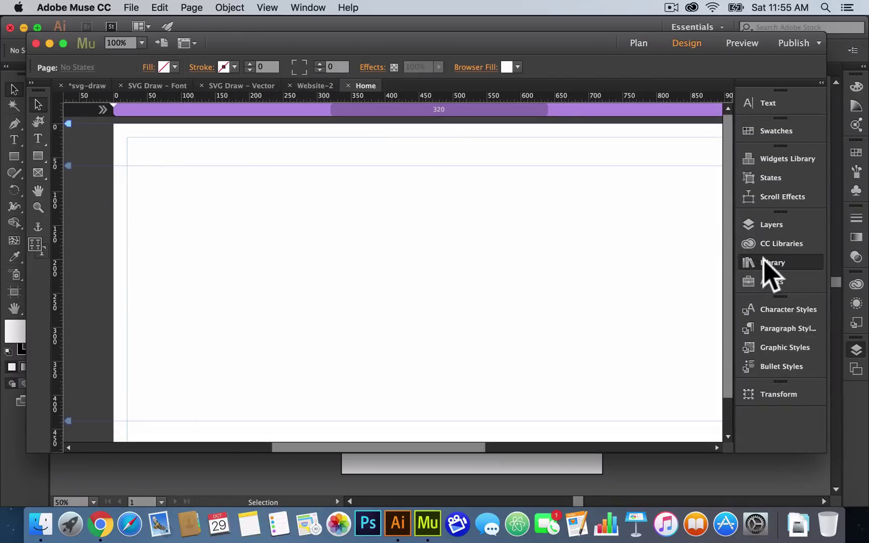
- In Adobe Muse, search the library for "svg" and place SVG Draw – Add First just outside the Home page's upper-left corner
click(763, 263)
text(svg)
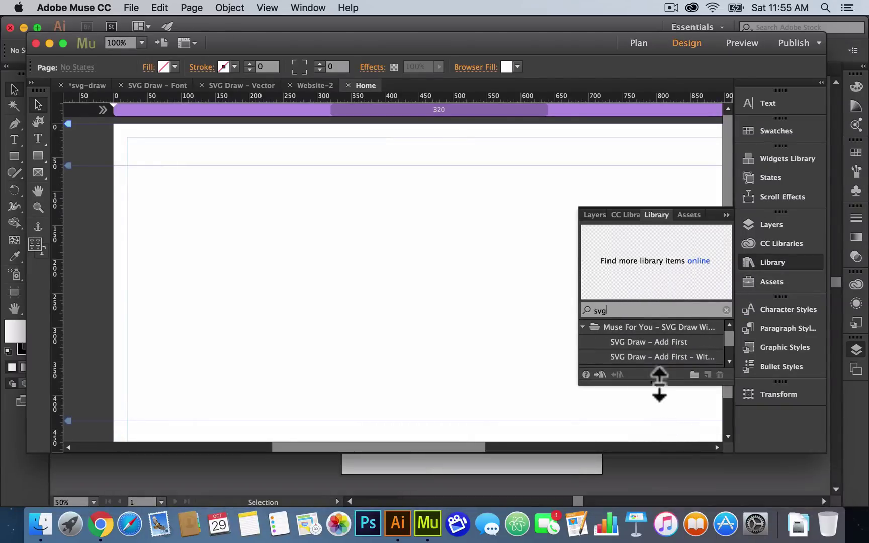
drag(659, 384, 649, 458)
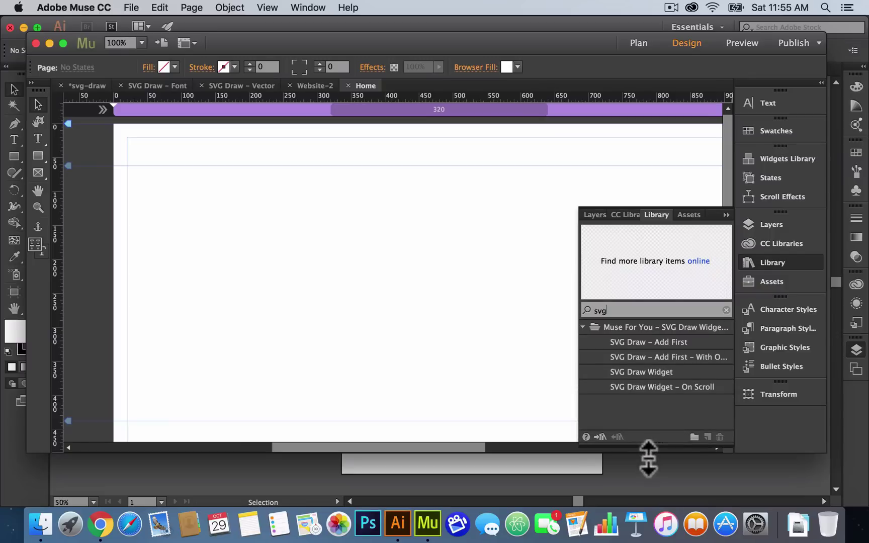
click(642, 342)
mouse_move(648, 344)
mouse_down()
mouse_move(64, 103)
mouse_move(79, 130)
mouse_up()
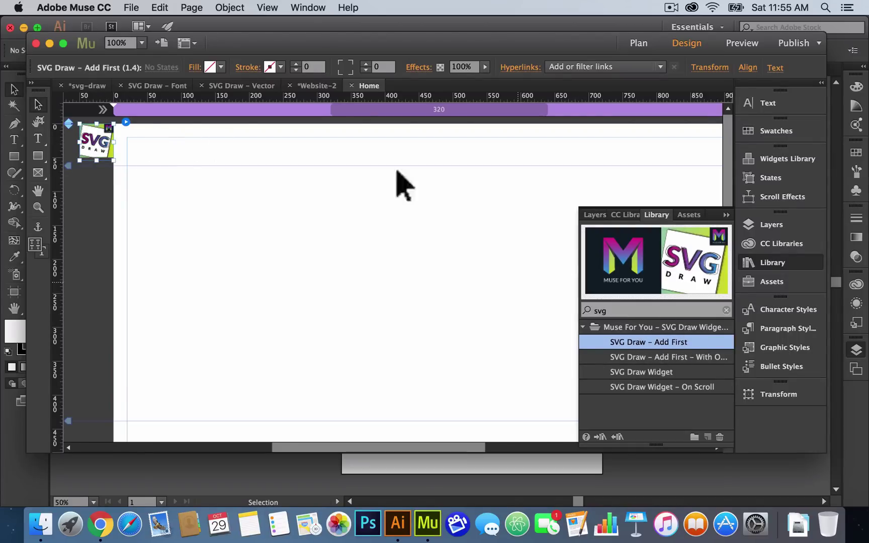
- Widen the library list and compare the four SVG Draw entries, including the Add First and On Scroll variants
click(306, 8)
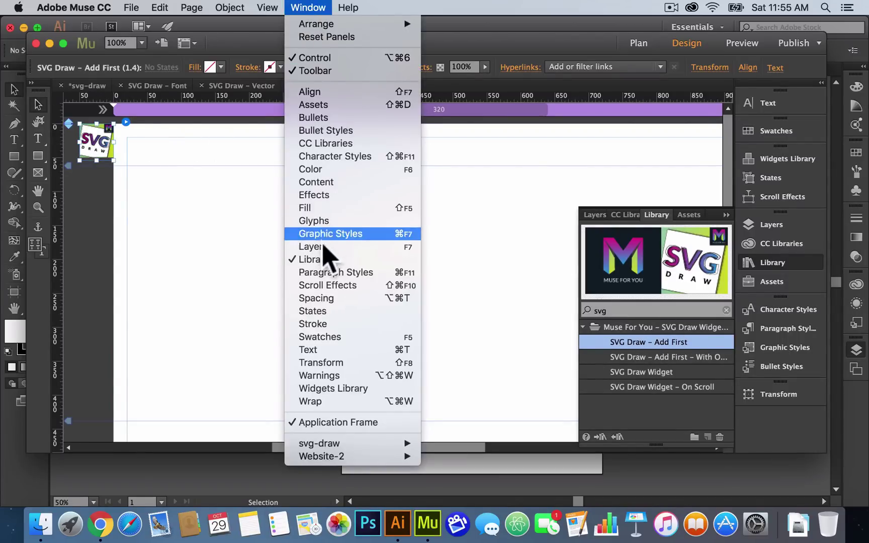
click(691, 338)
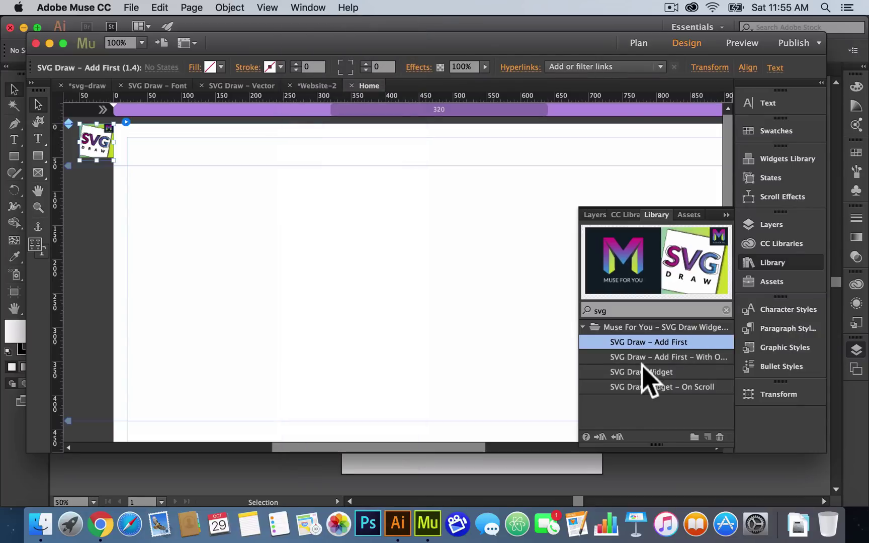
click(631, 373)
mouse_move(652, 382)
mouse_down()
mouse_move(603, 330)
mouse_move(629, 366)
mouse_up()
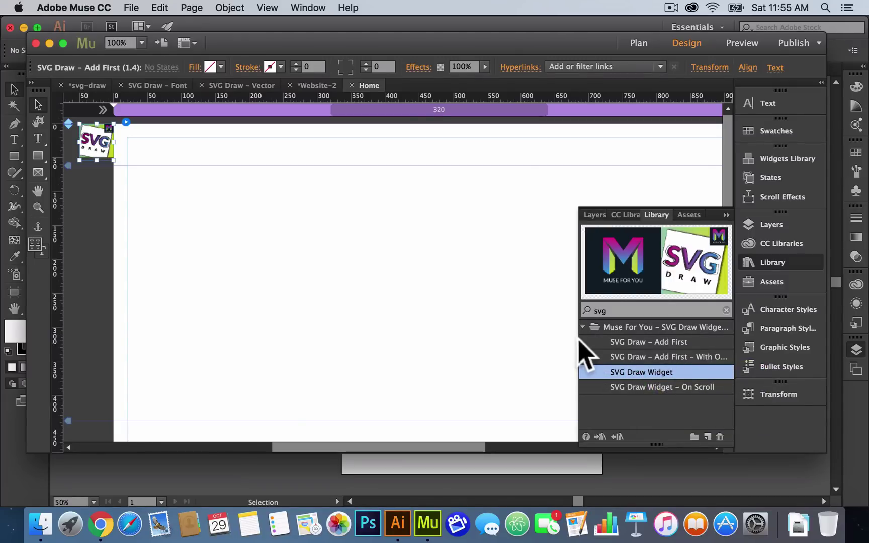
drag(577, 342, 538, 347)
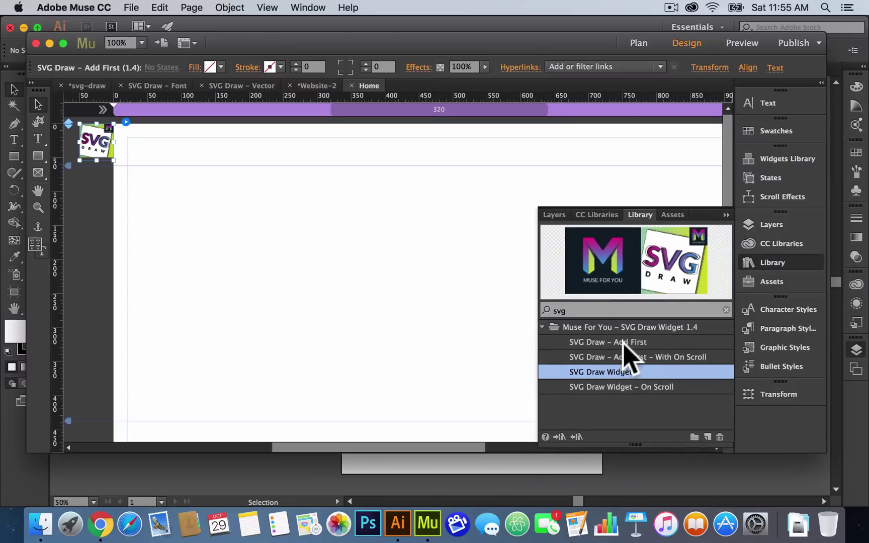
click(667, 356)
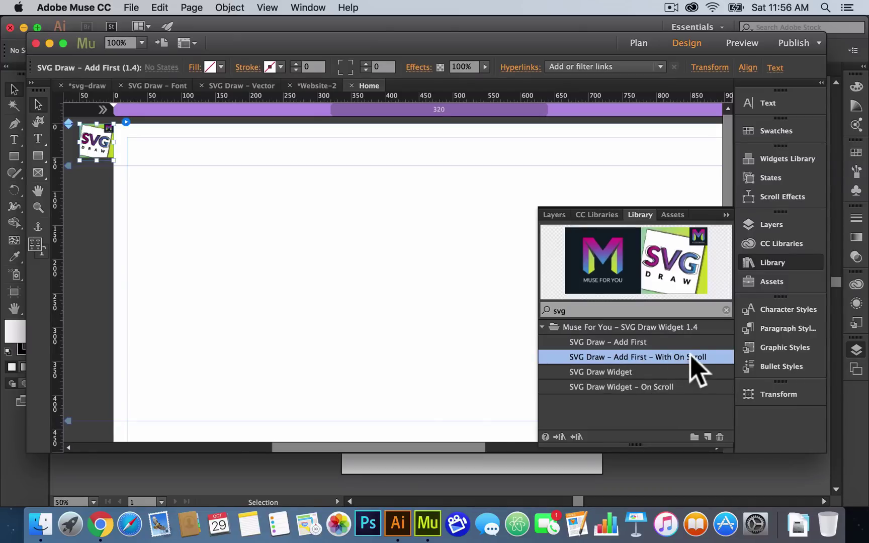
click(624, 342)
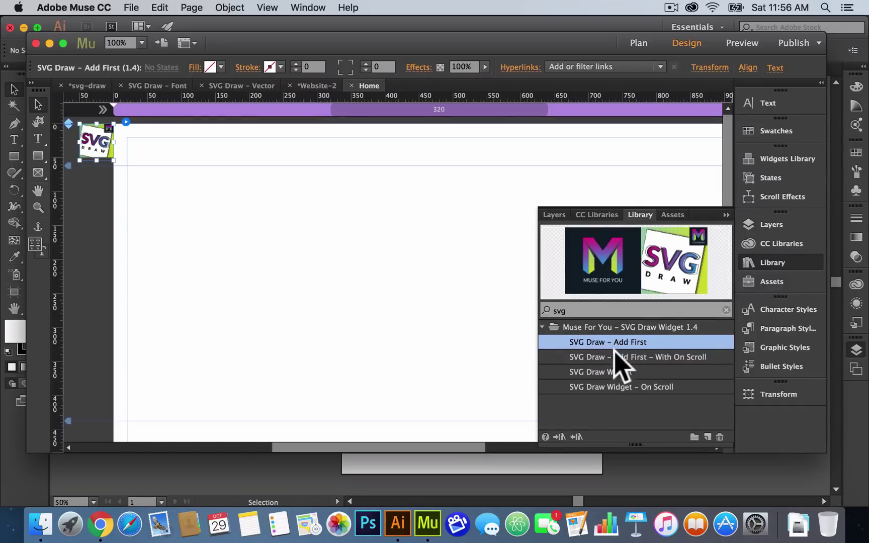
click(610, 373)
click(655, 357)
click(649, 388)
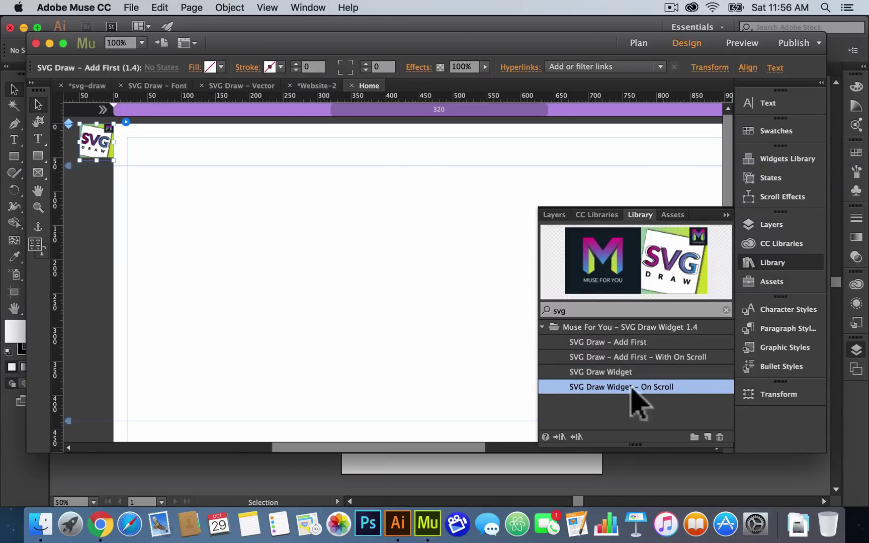
click(623, 372)
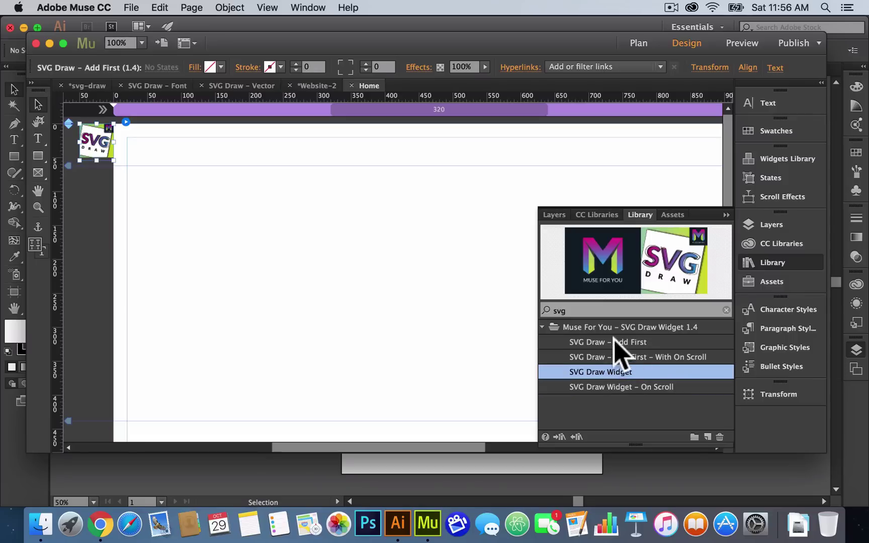
click(610, 344)
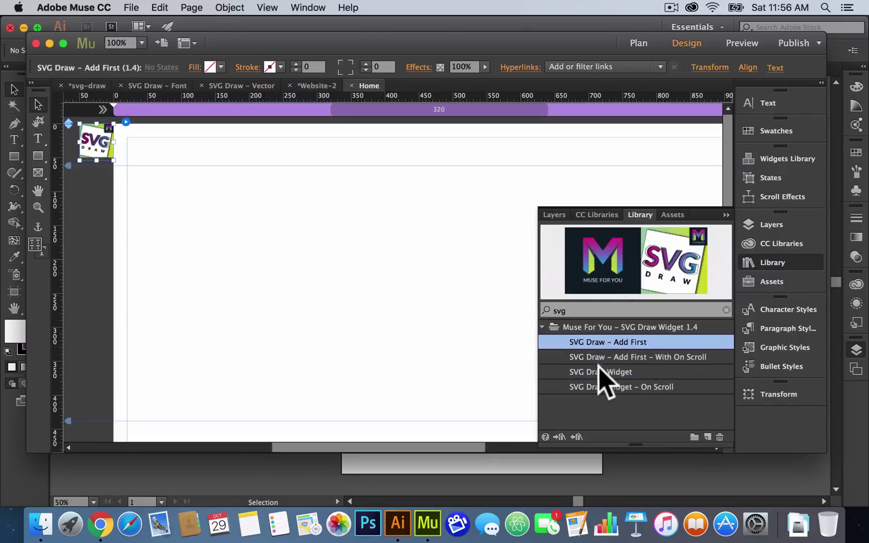
- Place the SVG Draw Widget from the library in the upper part of the Home page and put the library away
click(599, 368)
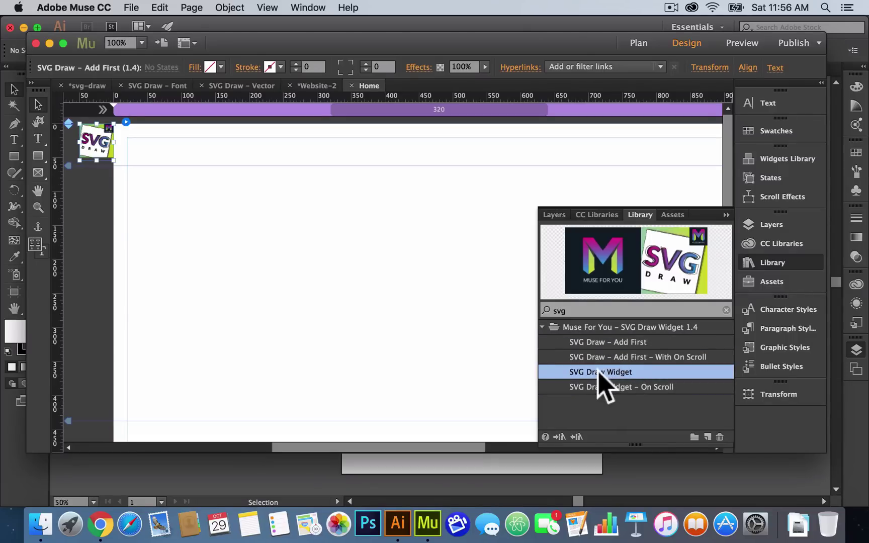
mouse_move(599, 375)
mouse_down()
mouse_move(524, 272)
mouse_move(294, 202)
mouse_up()
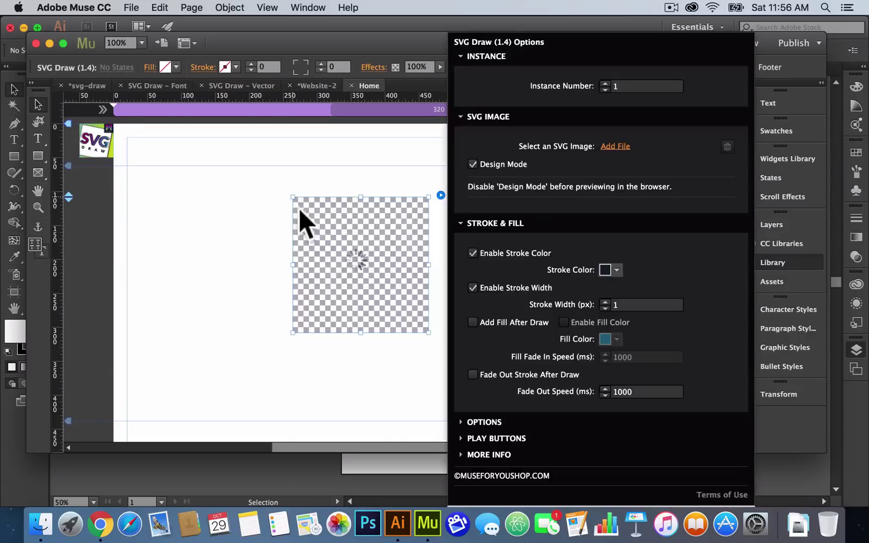
click(353, 262)
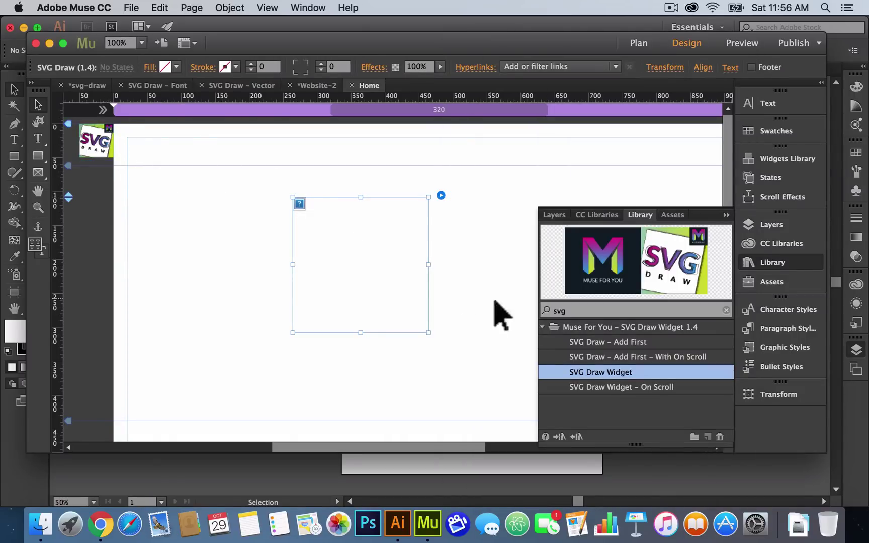
click(772, 262)
- Load vector-example.svg from the Fun With SVG Draw Widget folder as the placed widget's SVG image
click(442, 195)
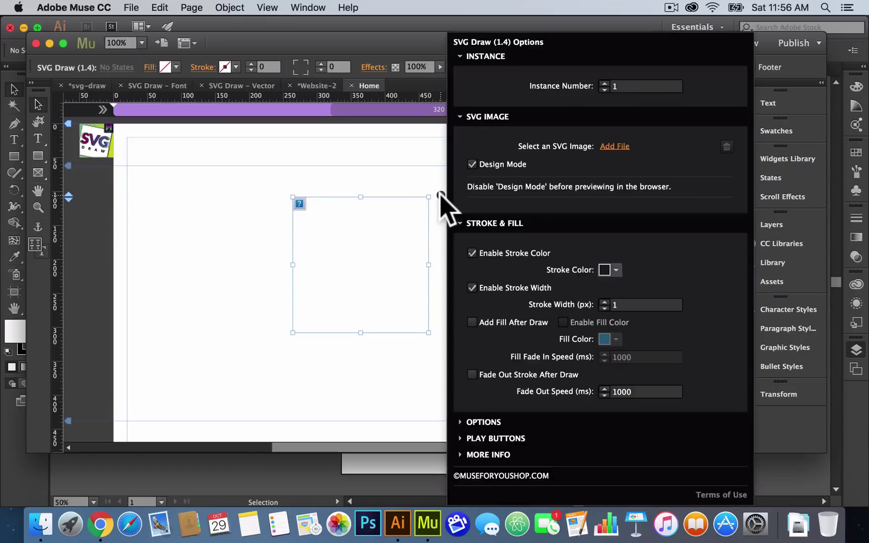
click(610, 147)
click(436, 79)
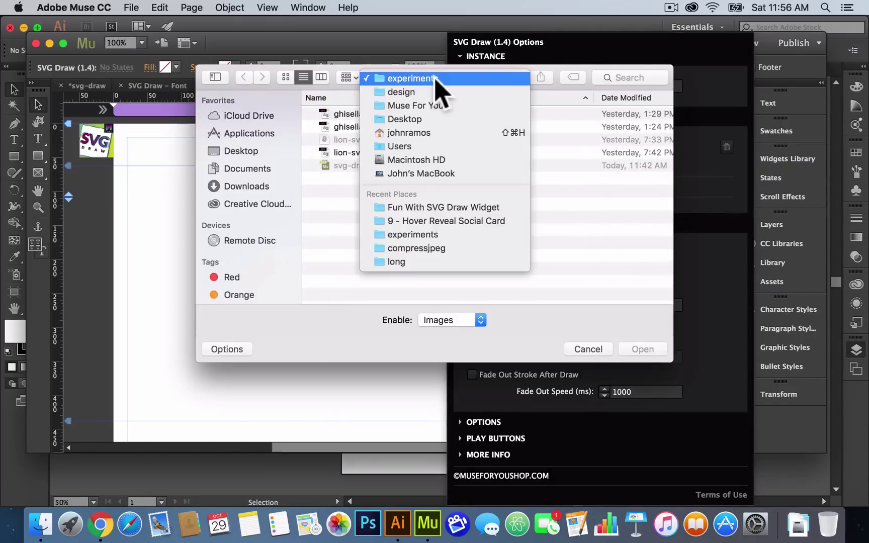
click(415, 207)
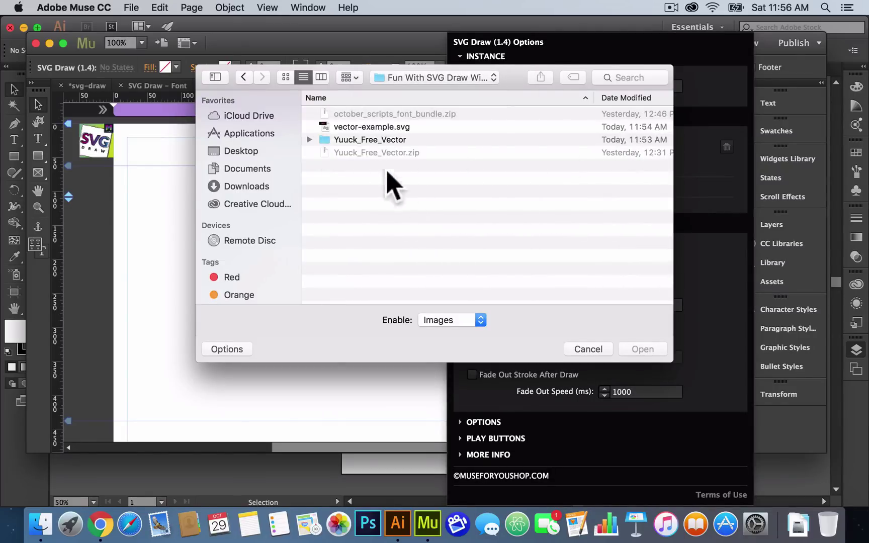
click(356, 129)
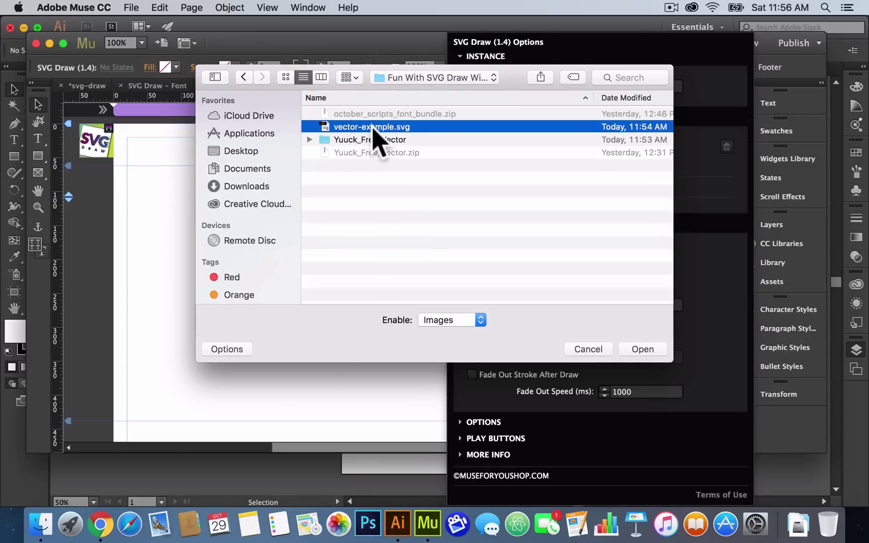
double_click(374, 129)
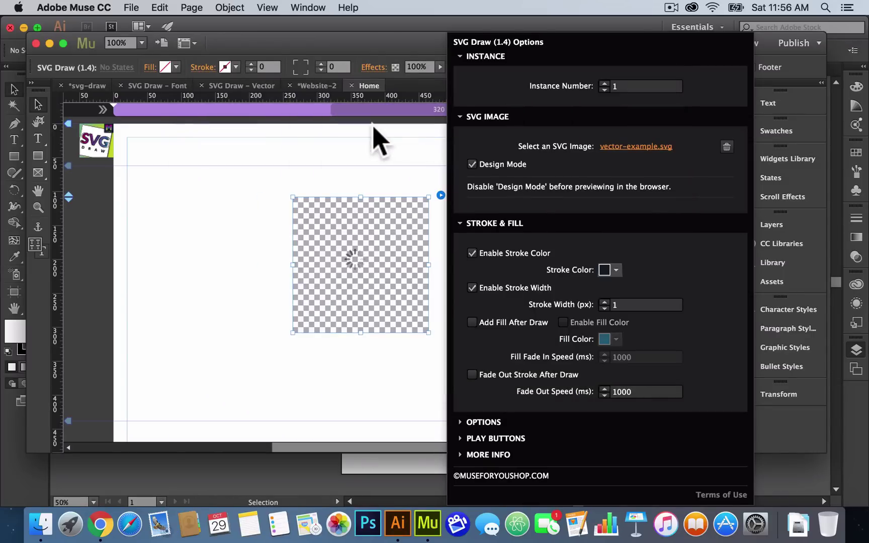
click(426, 295)
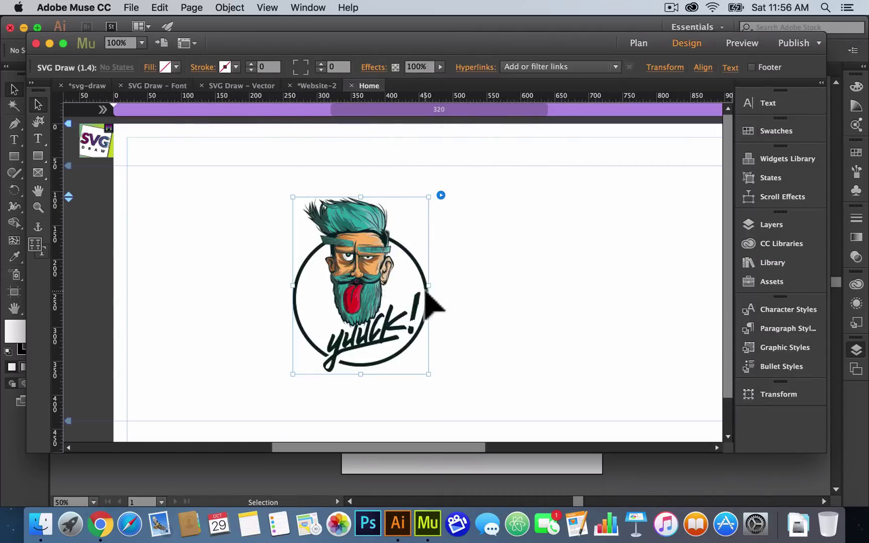
- Enlarge the artwork to about 400 px wide and centre it horizontally on the page, with its top at the upper guide
drag(428, 286, 567, 286)
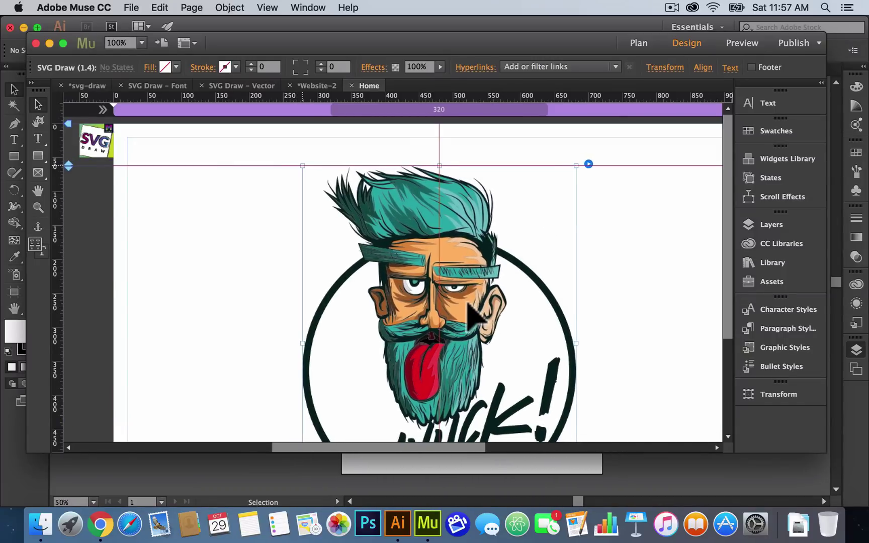
click(592, 295)
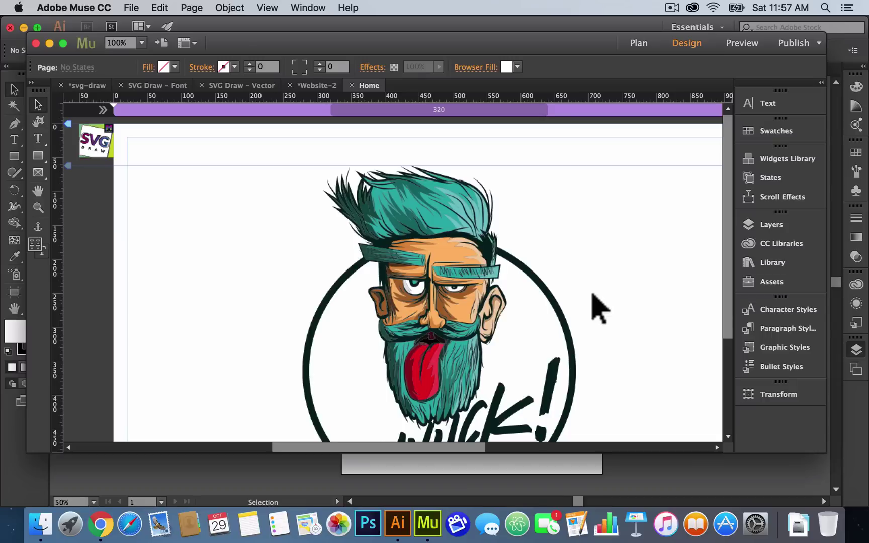
- Set the SVG Draw widget's stroke width to 0.5 px
click(520, 248)
click(587, 164)
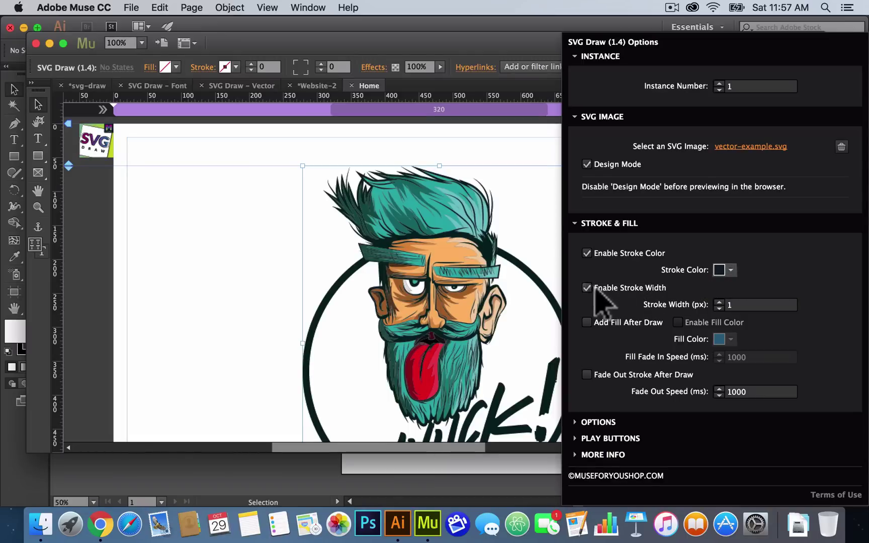
click(729, 304)
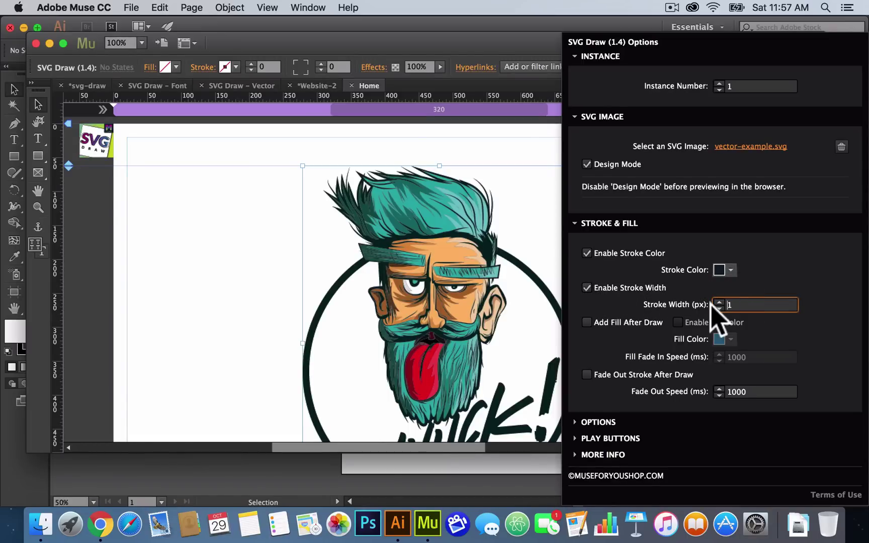
key(cmd+a)
text(0.5)
key(Return)
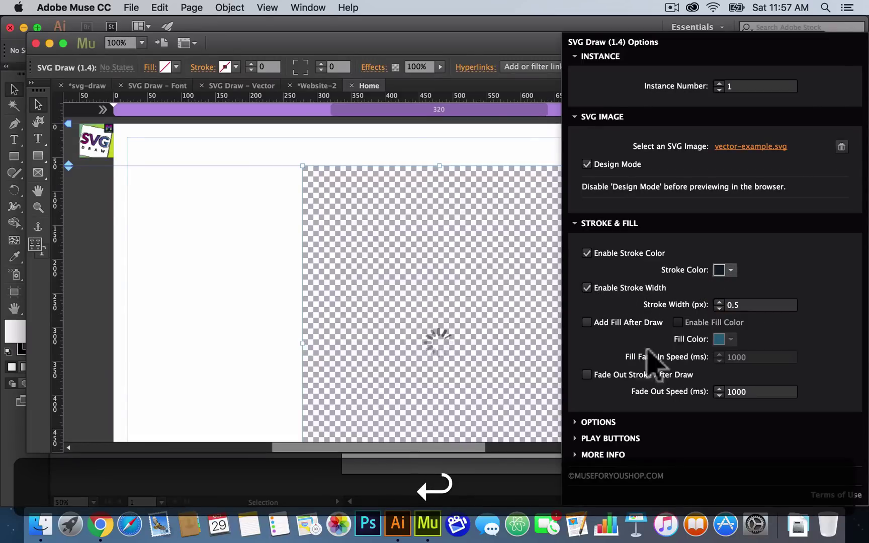
- Enable Add Fill After Draw and Fade Out Stroke After Draw for the widget
click(585, 322)
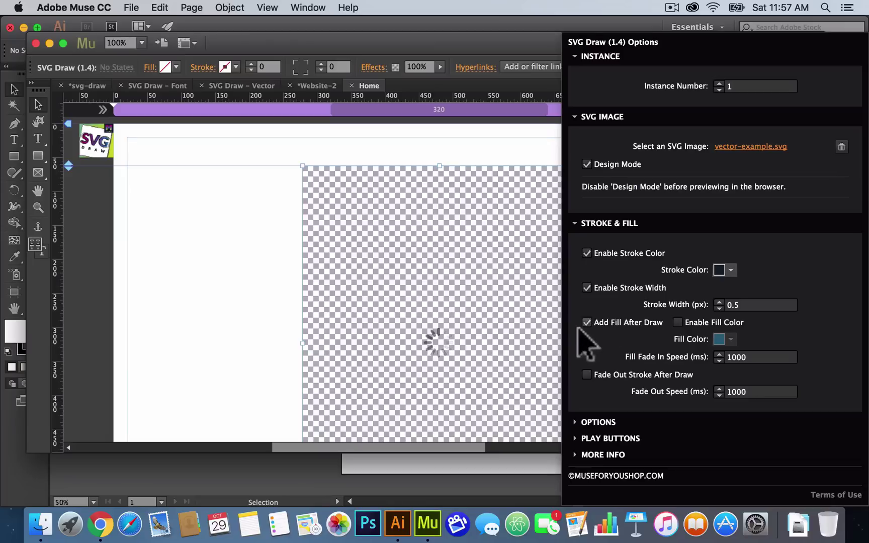
click(586, 322)
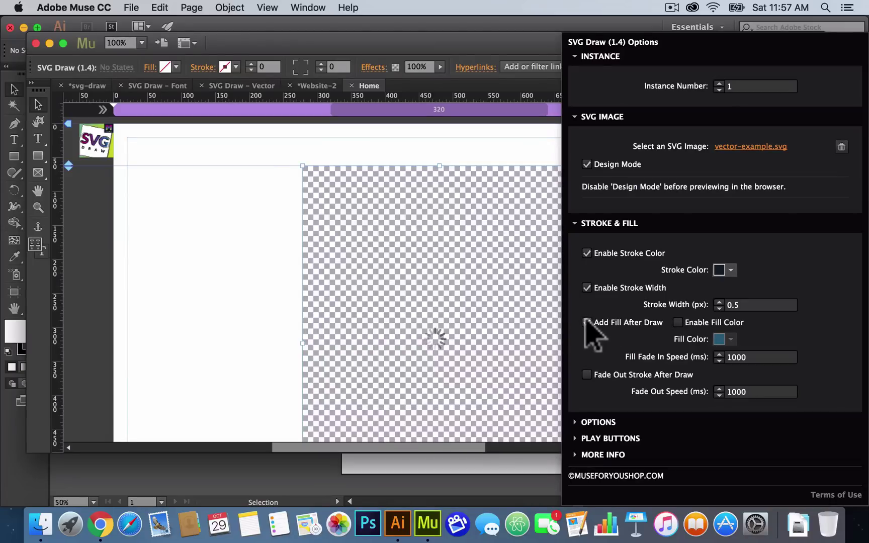
click(586, 322)
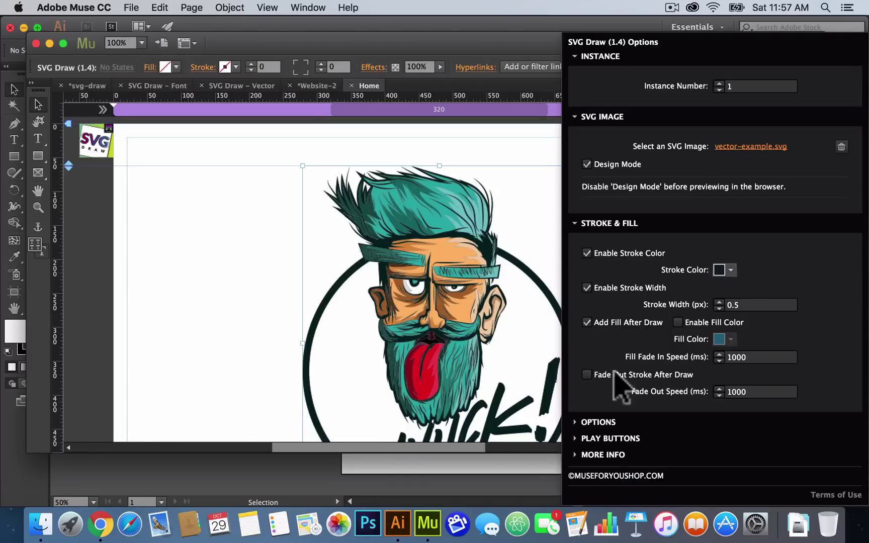
click(587, 374)
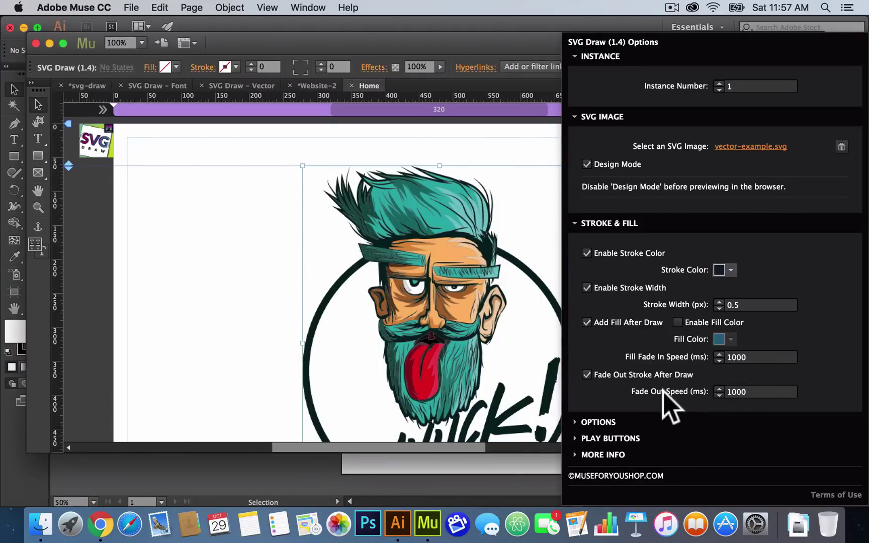
- Examine the widget's animation options, including the available animation types and start modes, keeping Delayed and Autostart
click(608, 423)
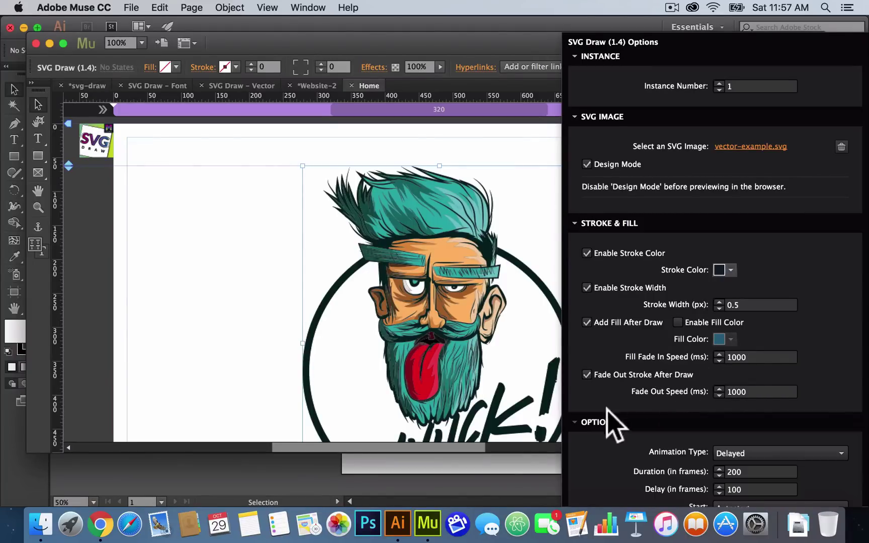
click(609, 223)
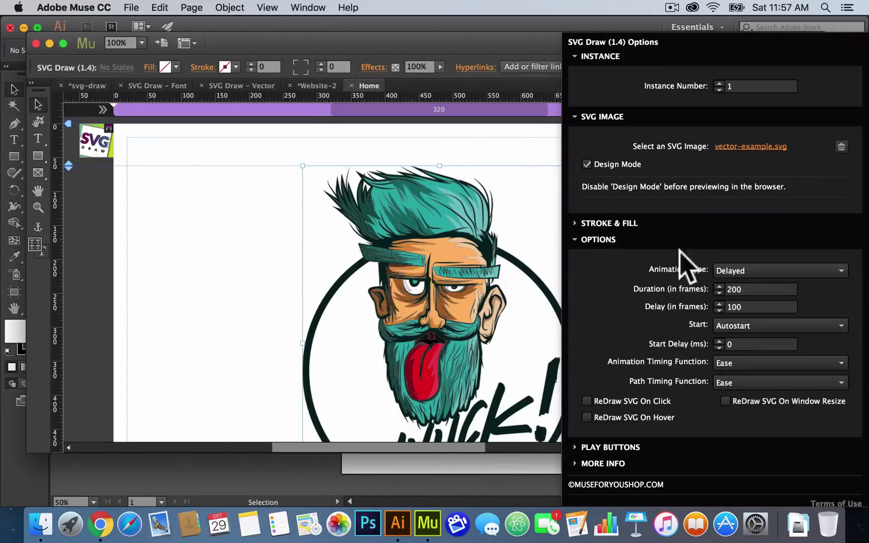
click(733, 272)
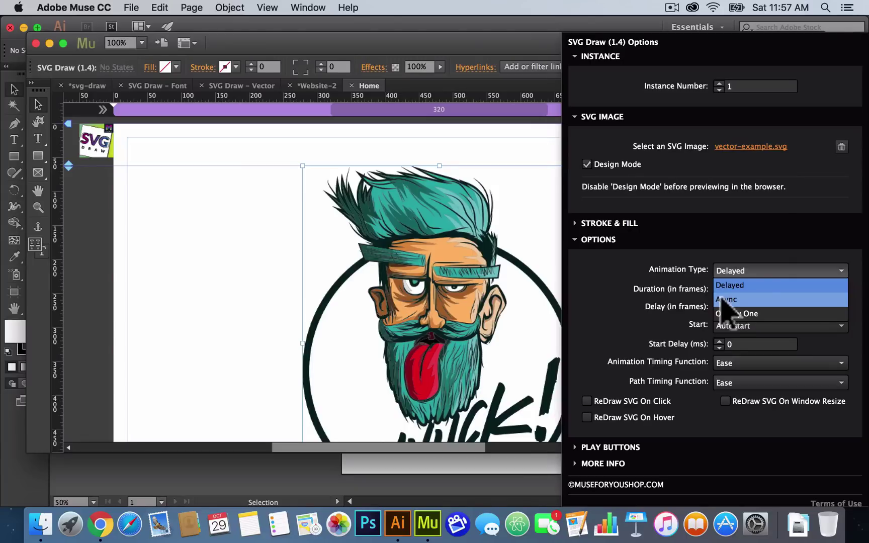
click(661, 296)
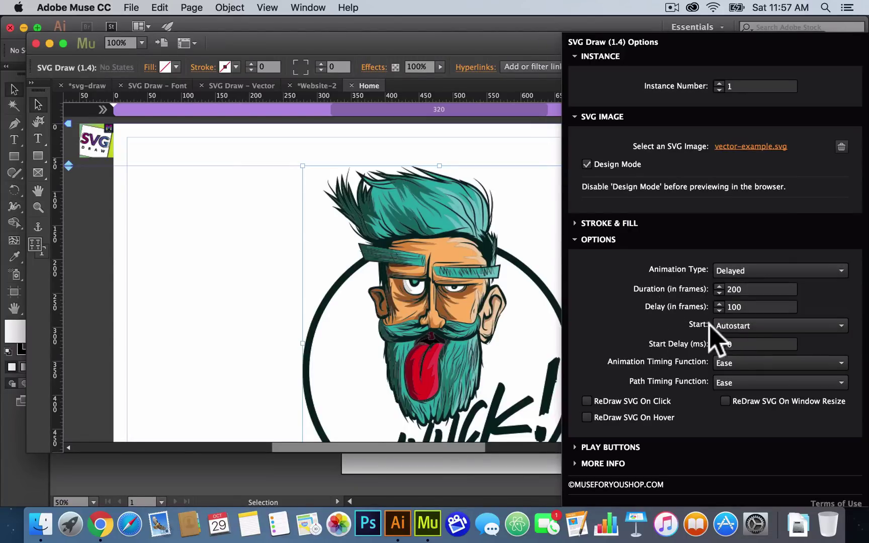
click(736, 340)
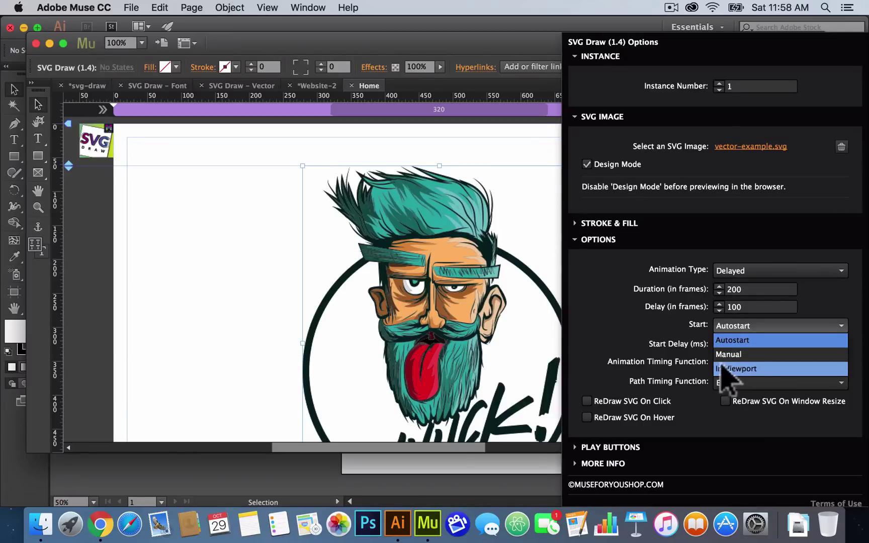
click(691, 346)
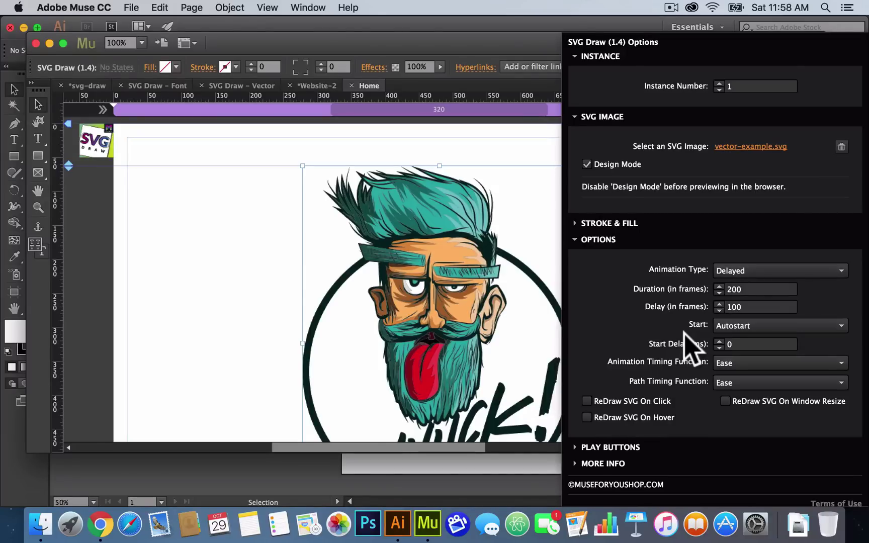
click(738, 325)
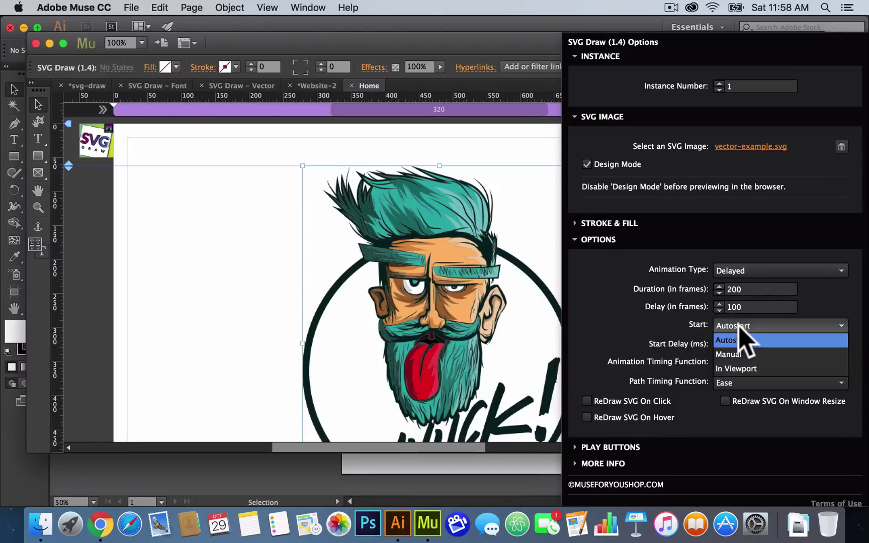
click(738, 330)
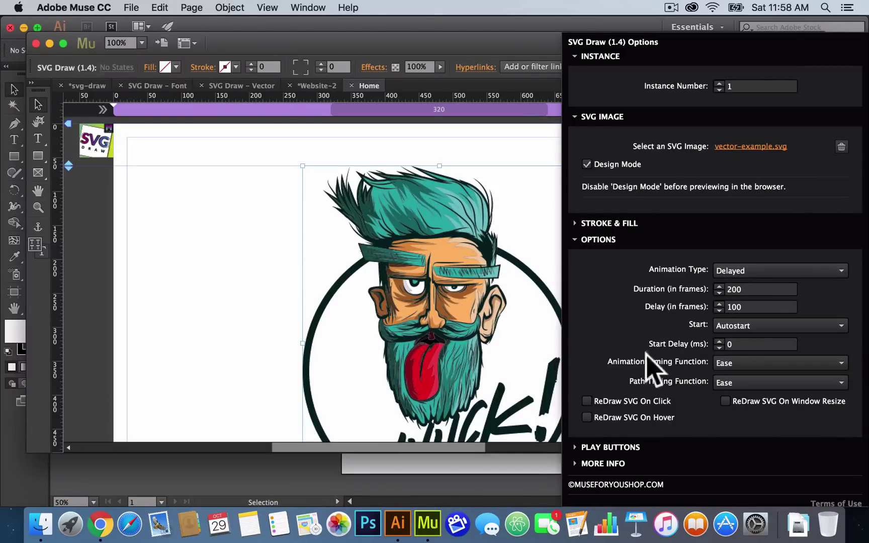
- Check the available animation timing functions, keeping Ease, and enable ReDraw SVG On Click and ReDraw SVG On Window Resize
click(682, 365)
click(680, 363)
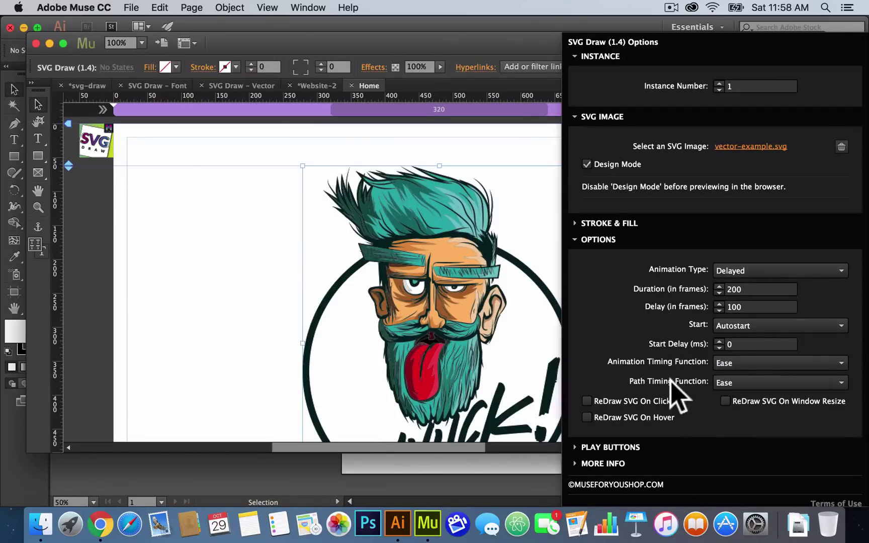
click(739, 363)
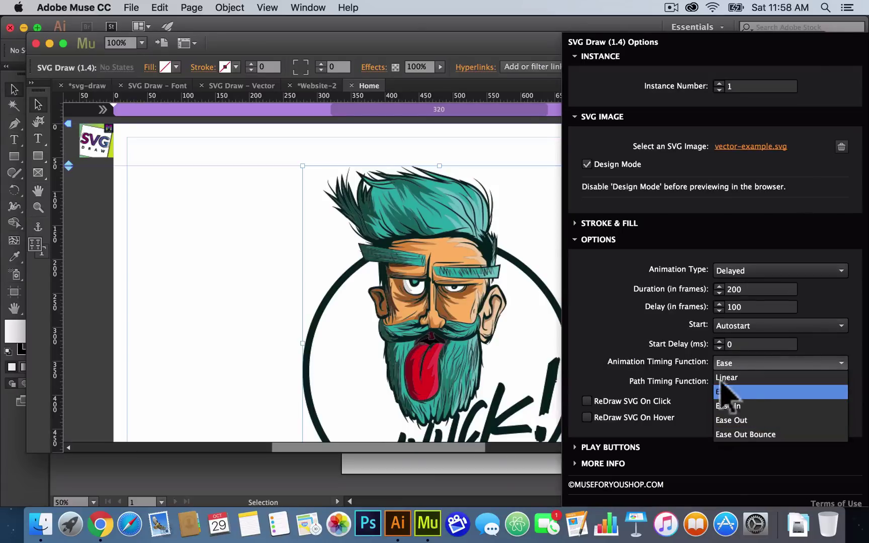
click(674, 382)
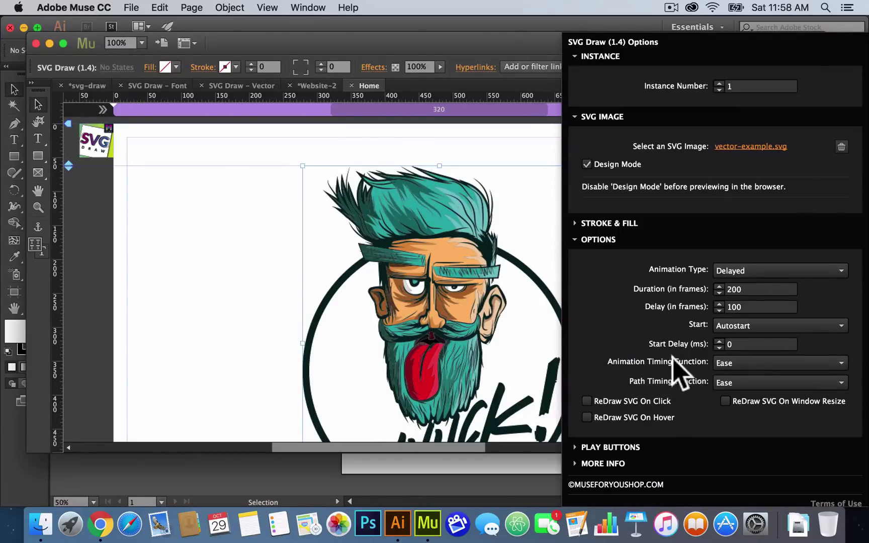
click(587, 401)
click(725, 401)
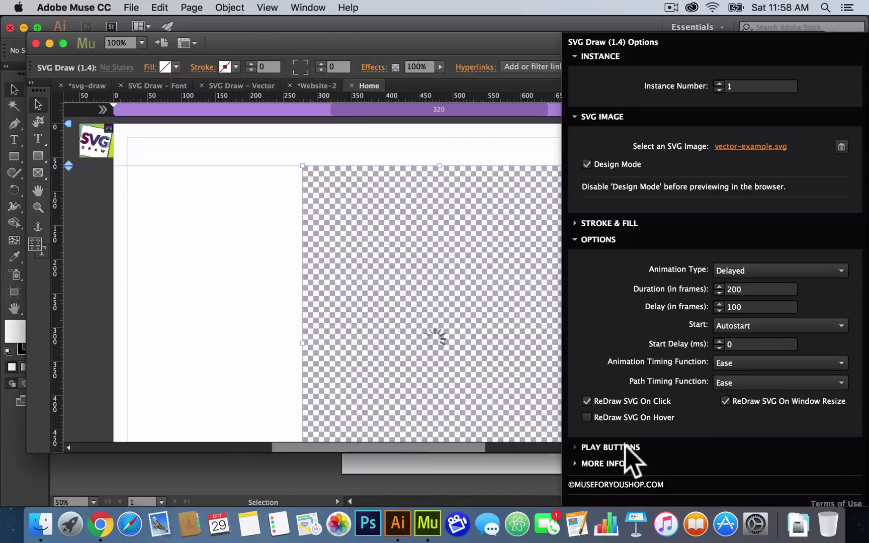
- Read the widget's additional notes on viewport start, stroke width and unique instance numbers
click(626, 447)
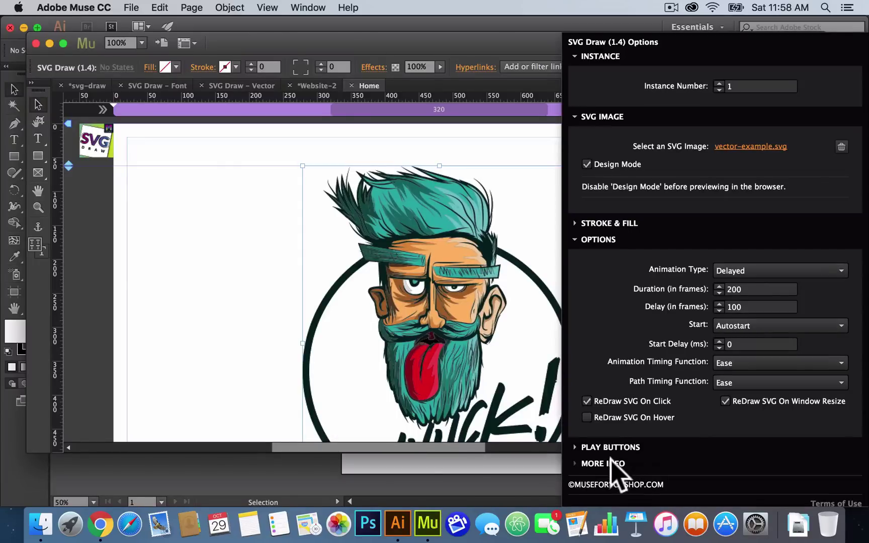
click(610, 459)
scroll(611, 458, down, 5)
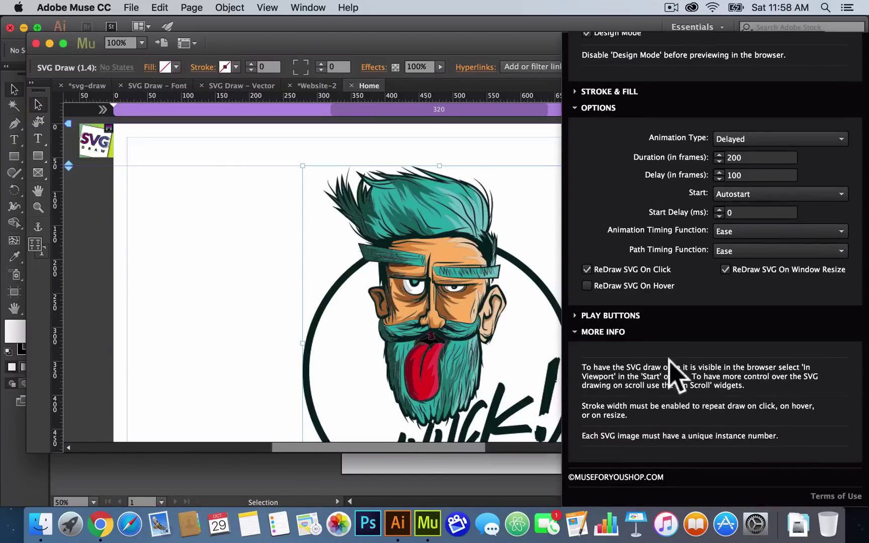
click(604, 332)
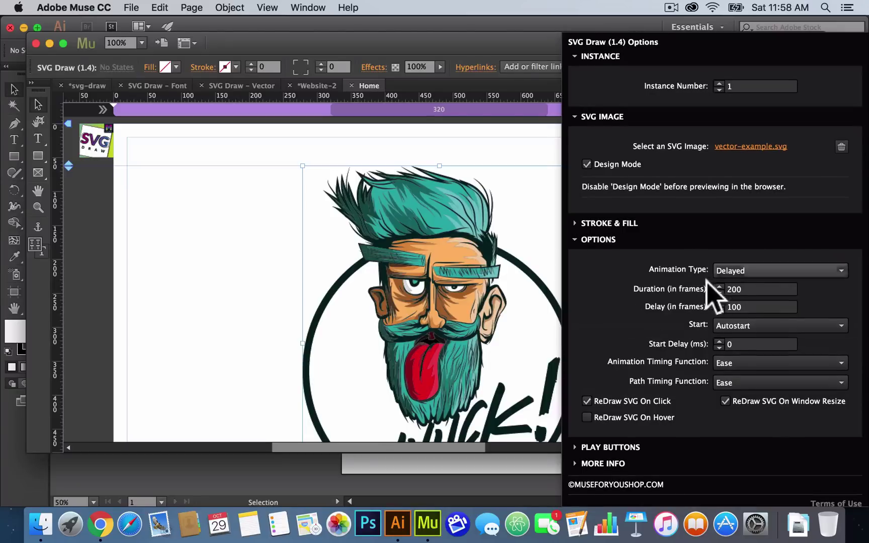
- Disable Design Mode for vector-example.svg and preview the page in the browser
click(601, 241)
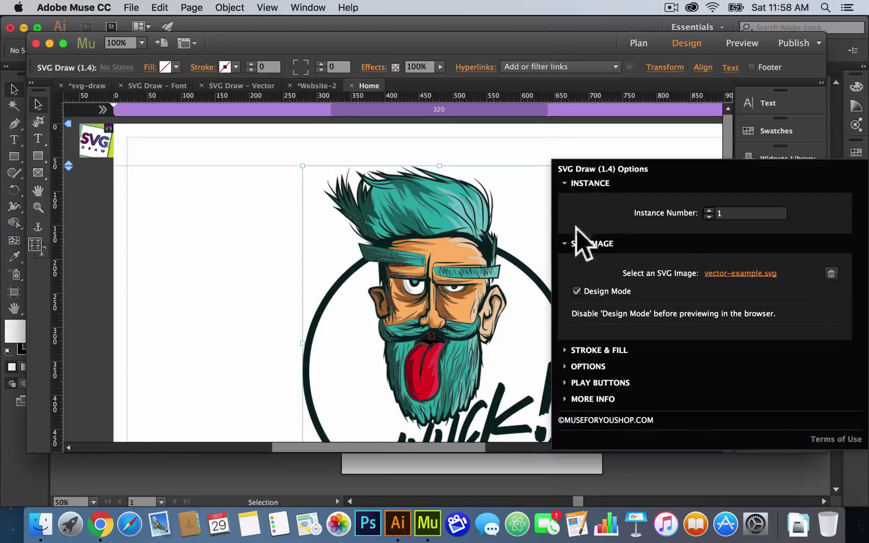
click(577, 292)
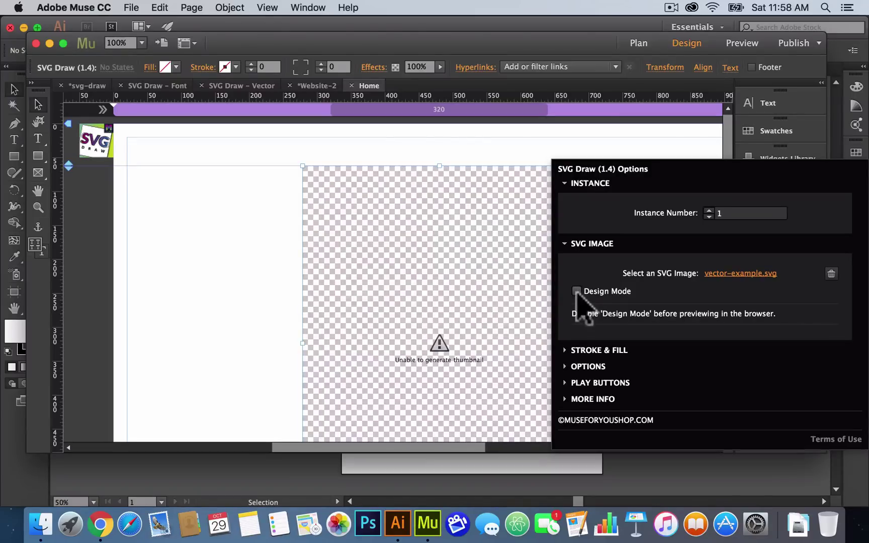
click(207, 222)
click(132, 7)
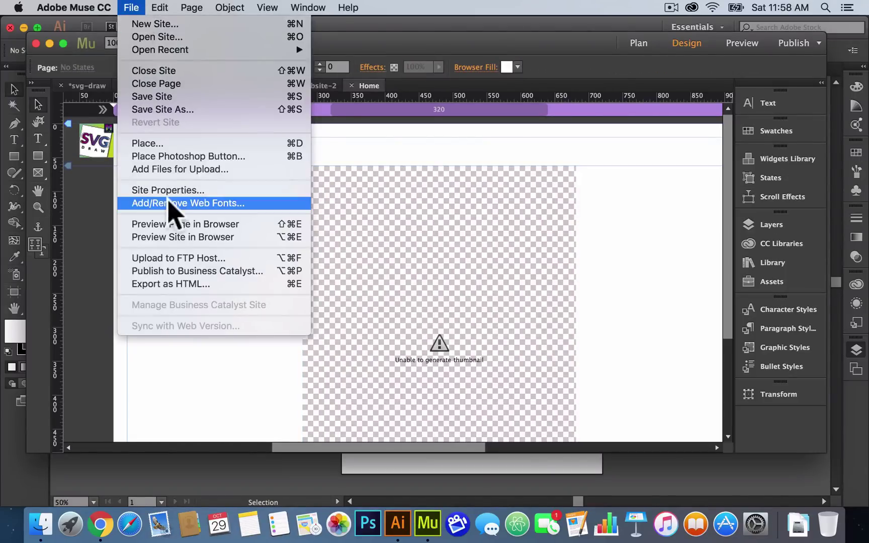
click(172, 224)
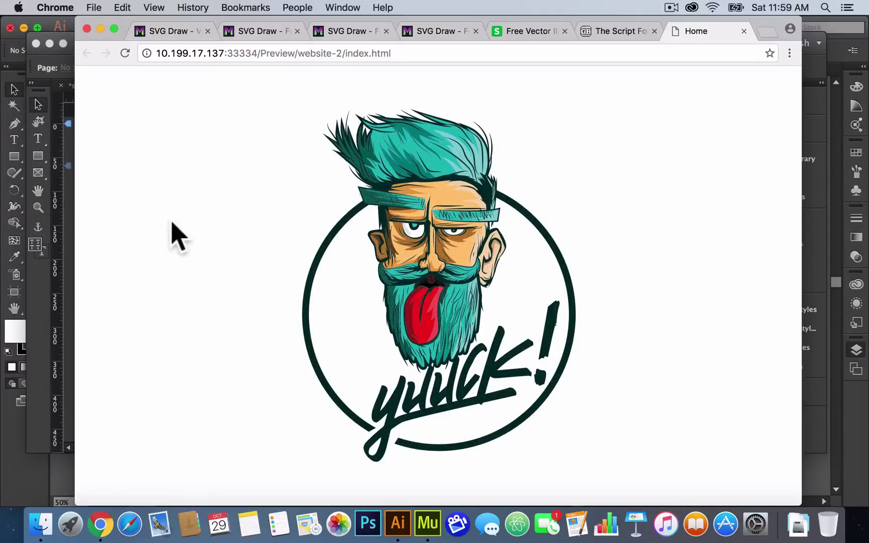
- Return to Adobe Muse and add all five My Library colours from CC Libraries to the swatches
click(810, 417)
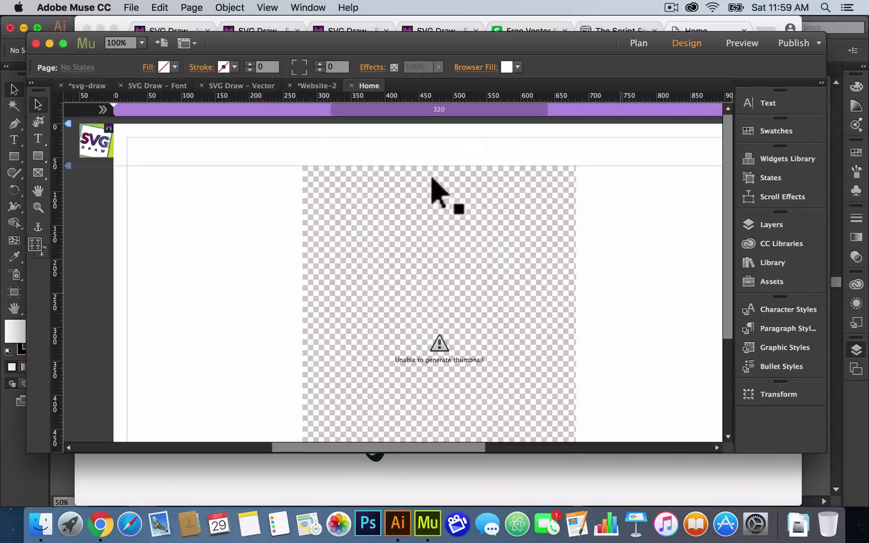
click(496, 255)
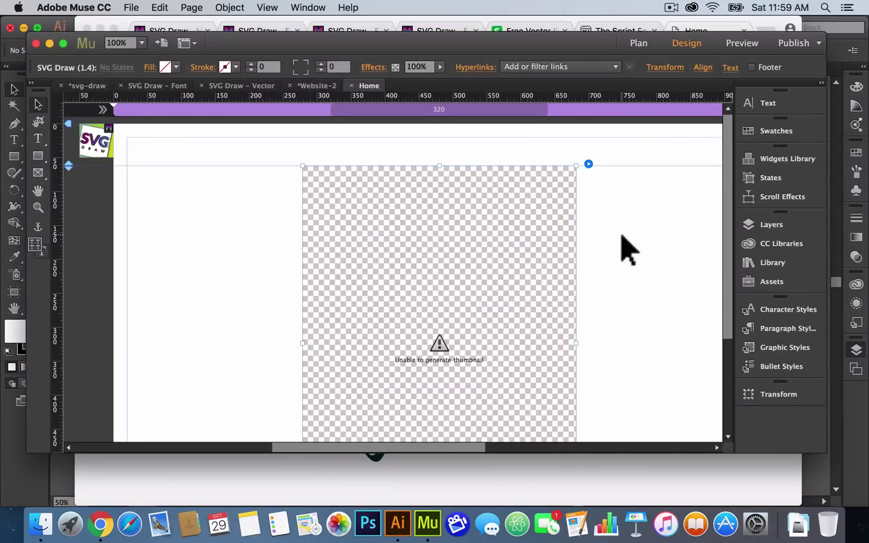
click(762, 246)
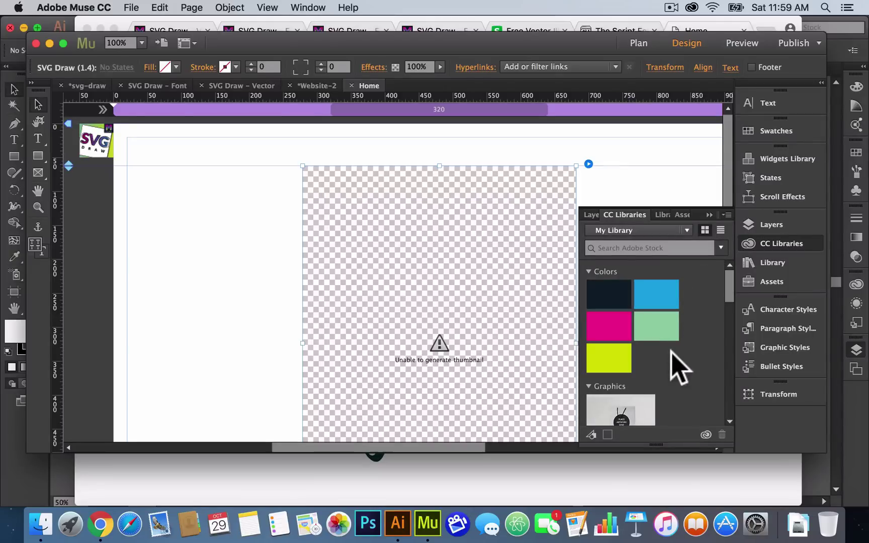
click(650, 170)
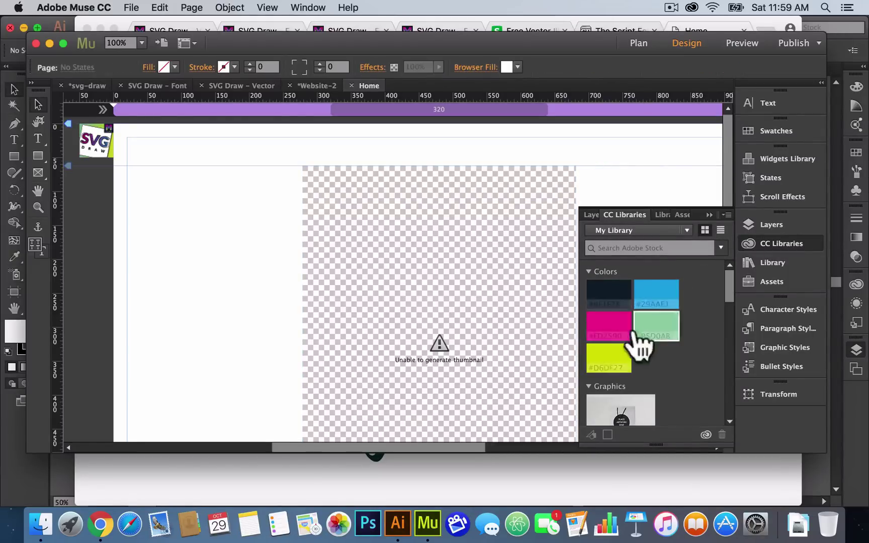
key(shift)
right_click(618, 293)
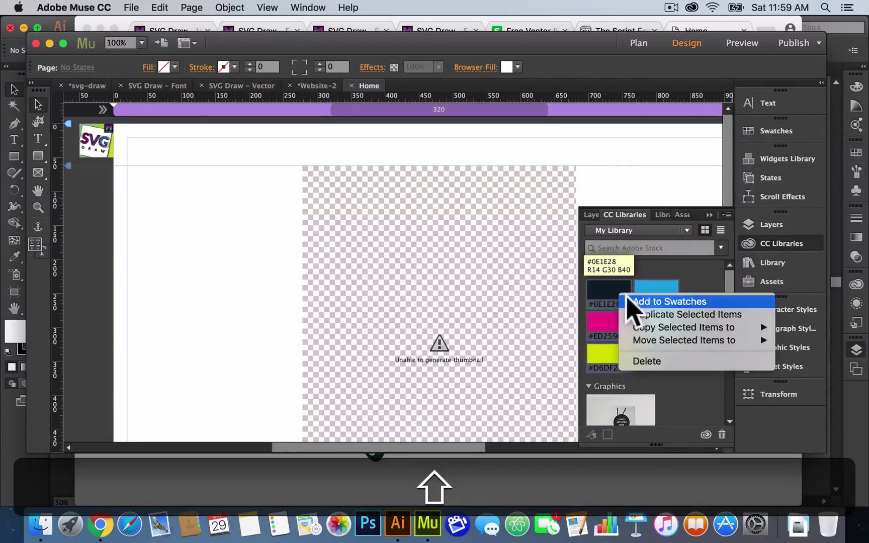
click(635, 301)
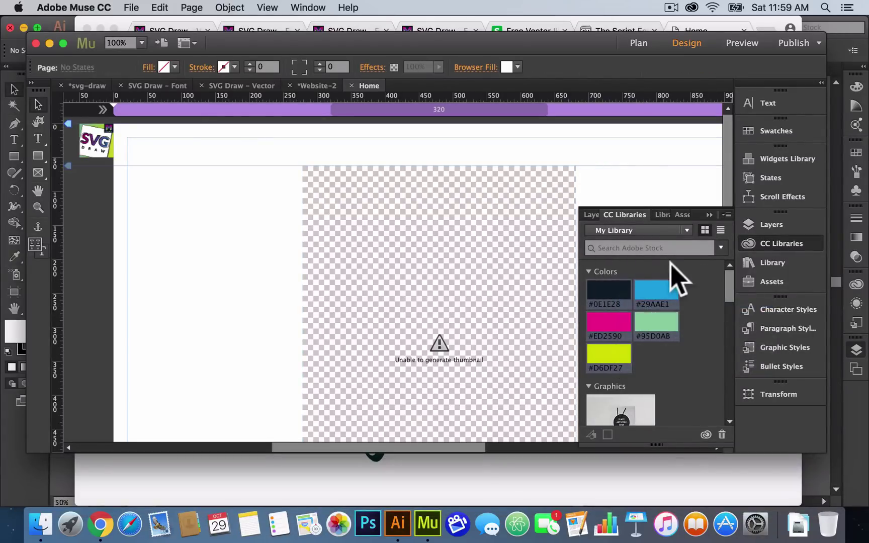
click(780, 243)
- Set the SVG Draw widget's stroke colour to the blue swatch #29AAE1
click(540, 206)
click(587, 164)
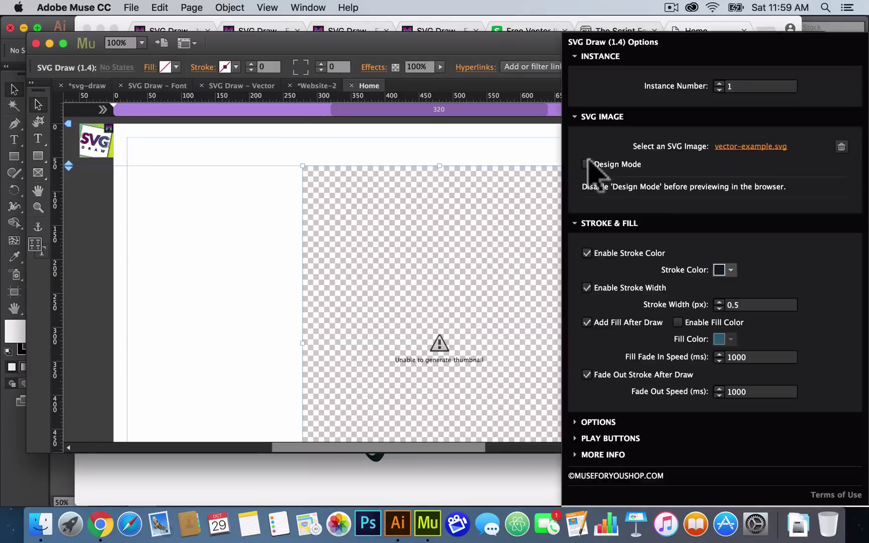
click(730, 270)
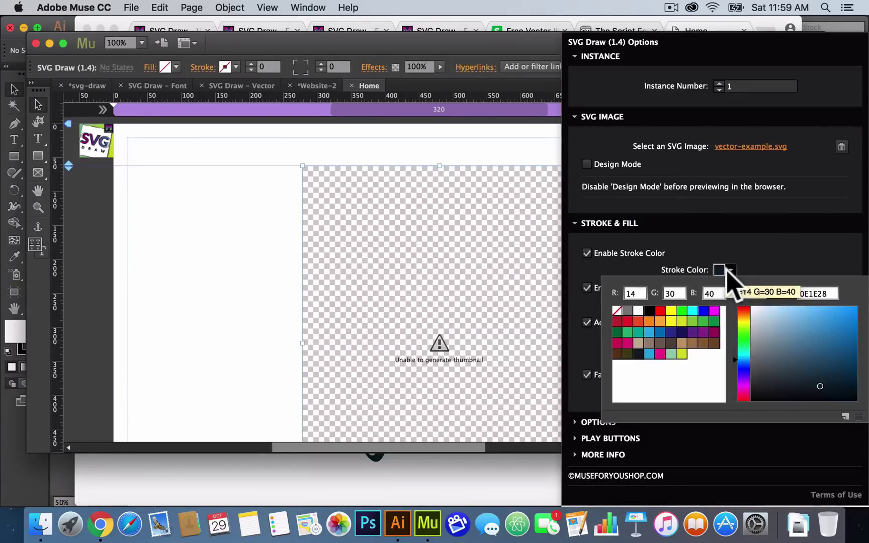
click(654, 353)
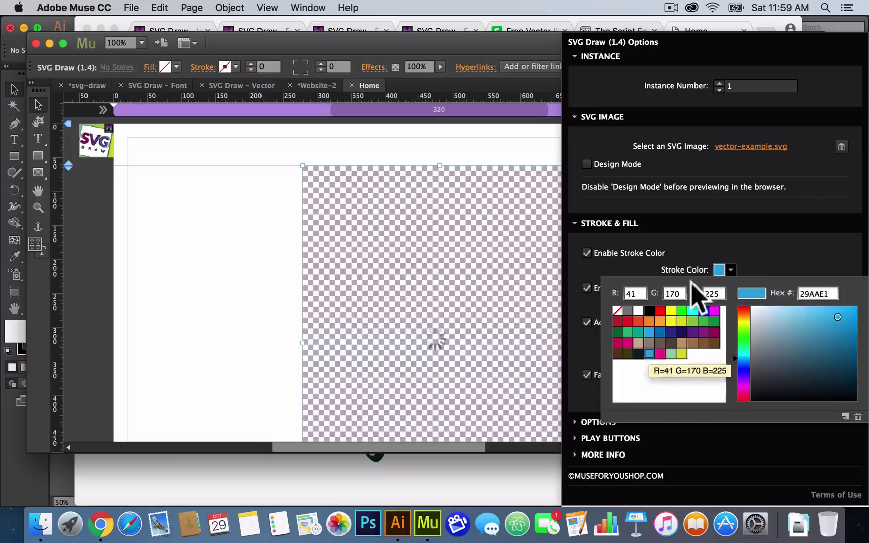
click(757, 258)
- Enable Fill Color for the widget and set it to the dark navy swatch #0E1E28
click(678, 322)
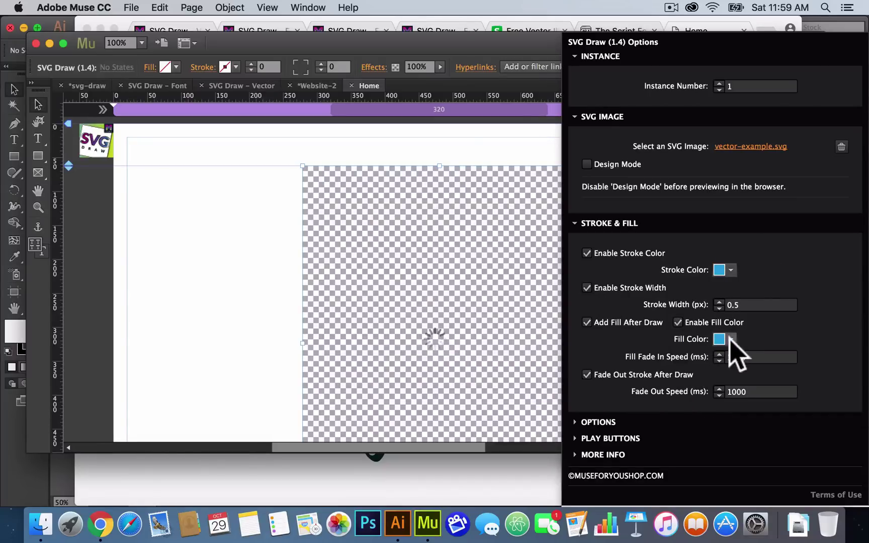
click(729, 340)
click(639, 423)
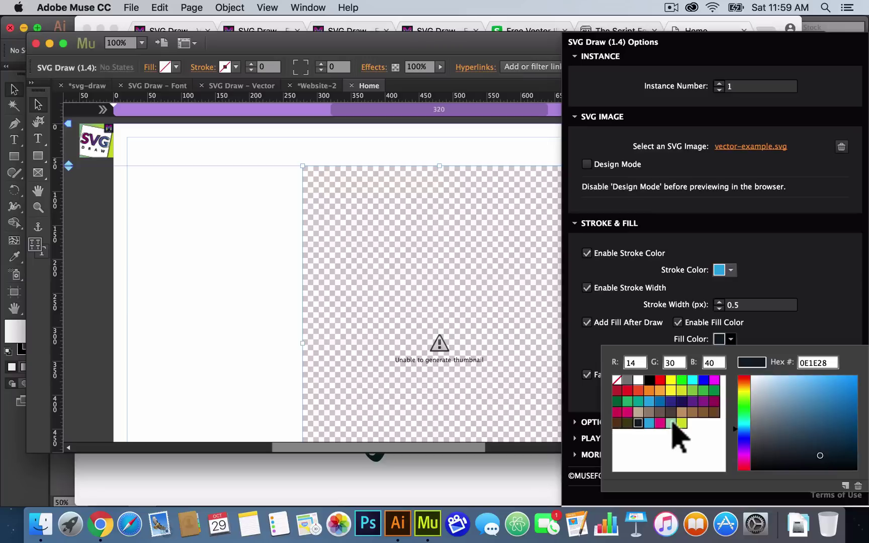
click(674, 424)
click(630, 424)
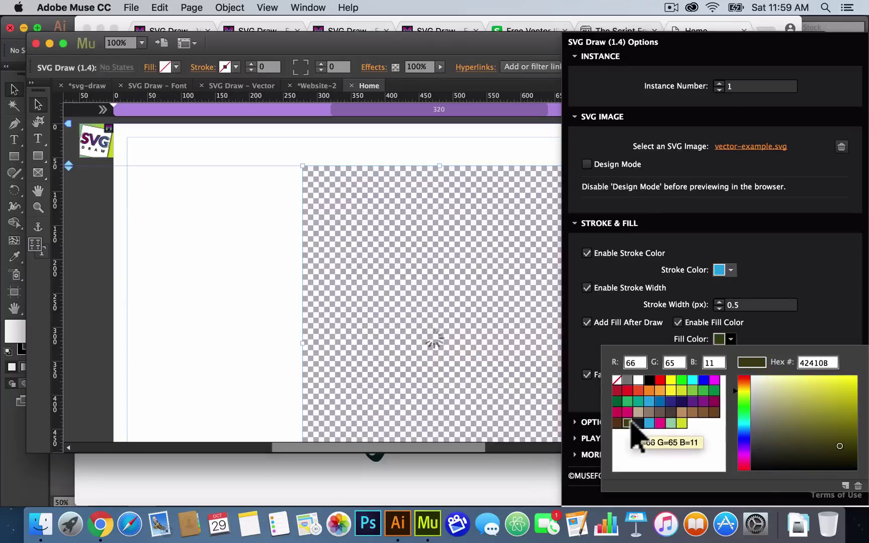
click(638, 423)
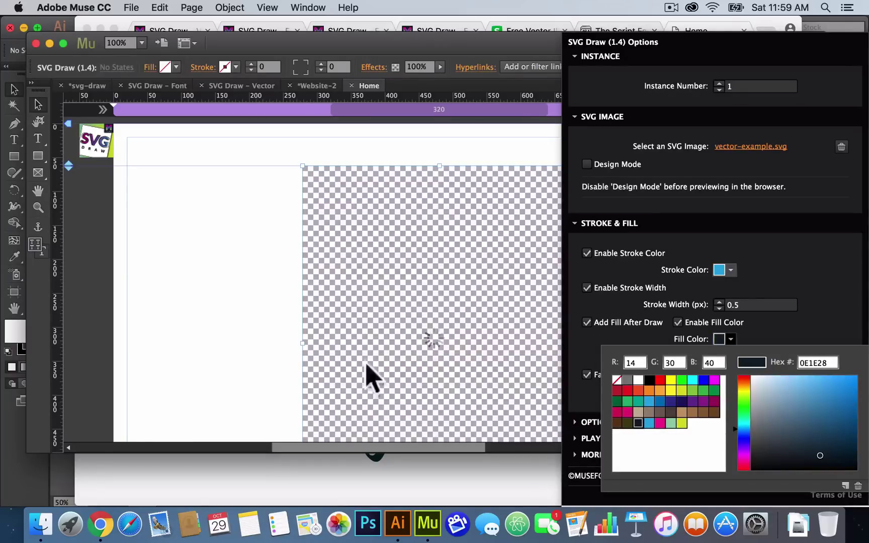
- Preview the page in the browser to check the drawing with the blue stroke and dark navy fill
click(191, 196)
click(132, 7)
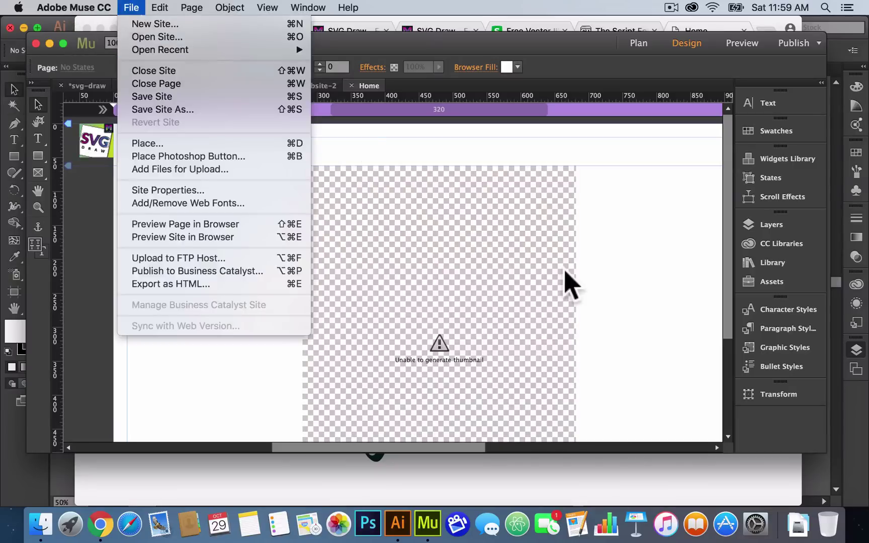
click(569, 284)
click(573, 211)
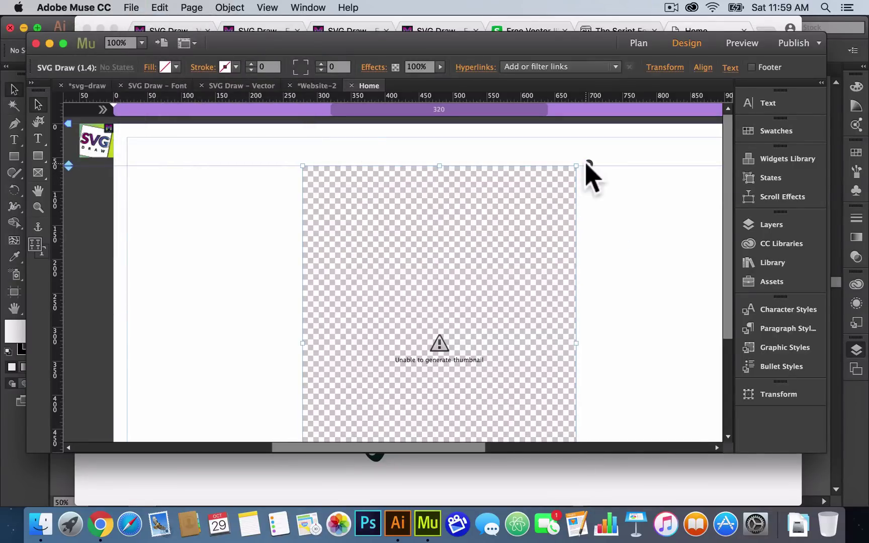
click(588, 164)
click(233, 227)
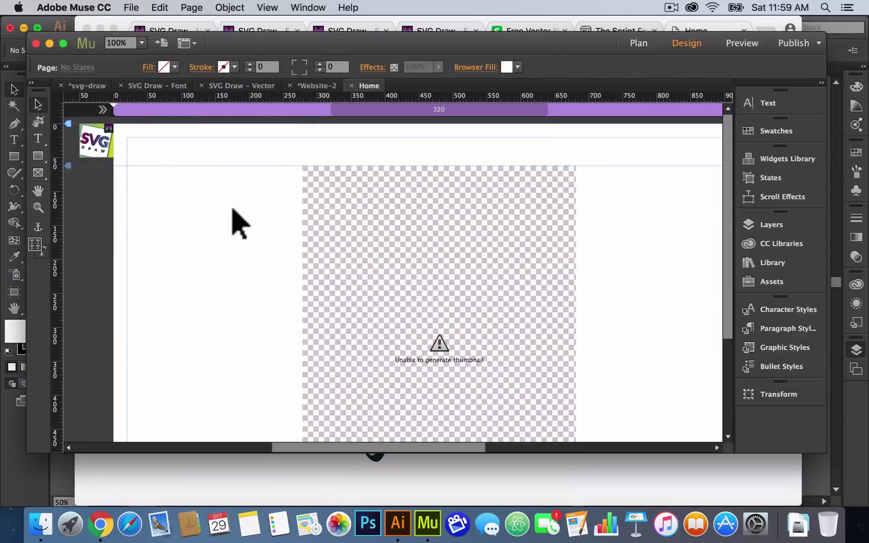
click(159, 7)
click(154, 8)
click(131, 7)
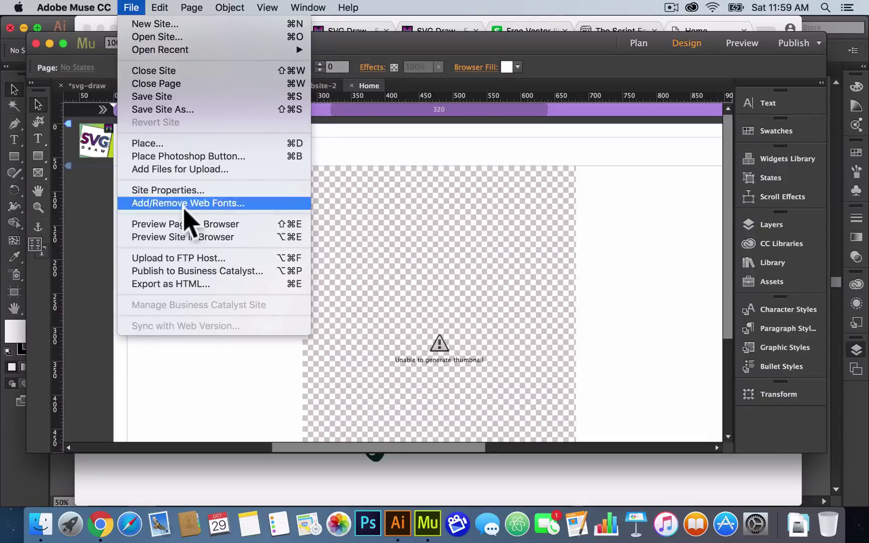
click(187, 225)
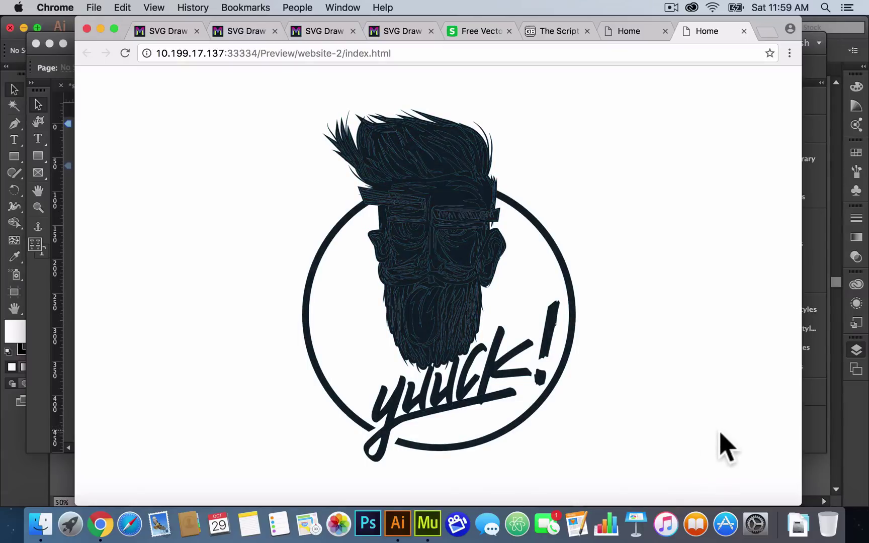
- Return to Adobe Muse, disable the widget's Fill Color and set its stroke width to 1 px
click(812, 430)
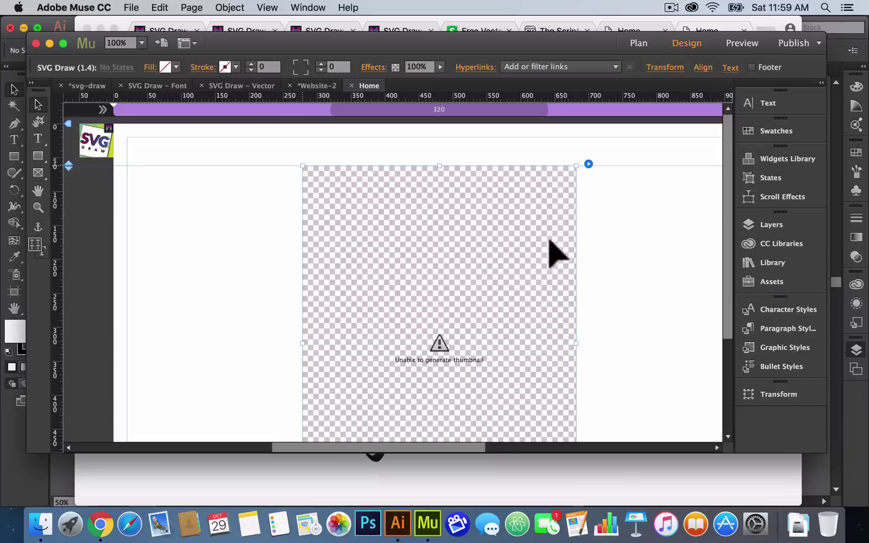
click(588, 164)
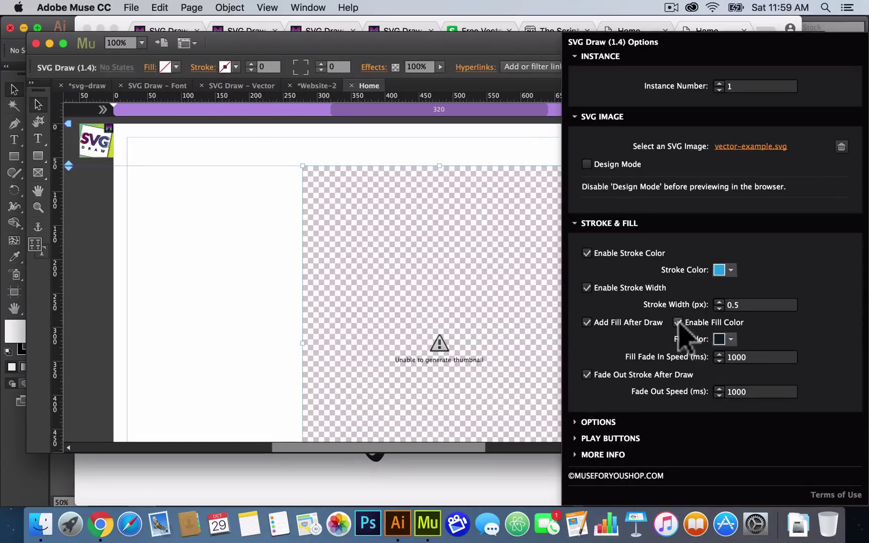
click(679, 322)
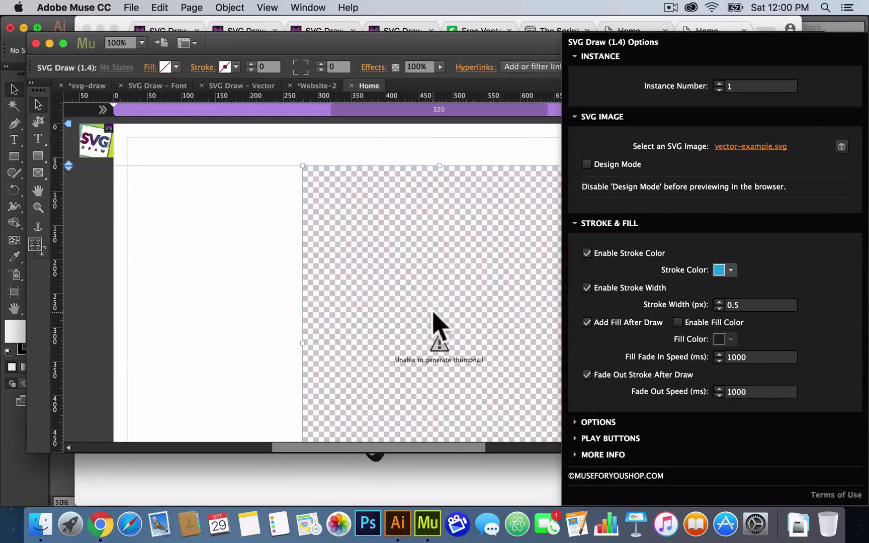
click(728, 303)
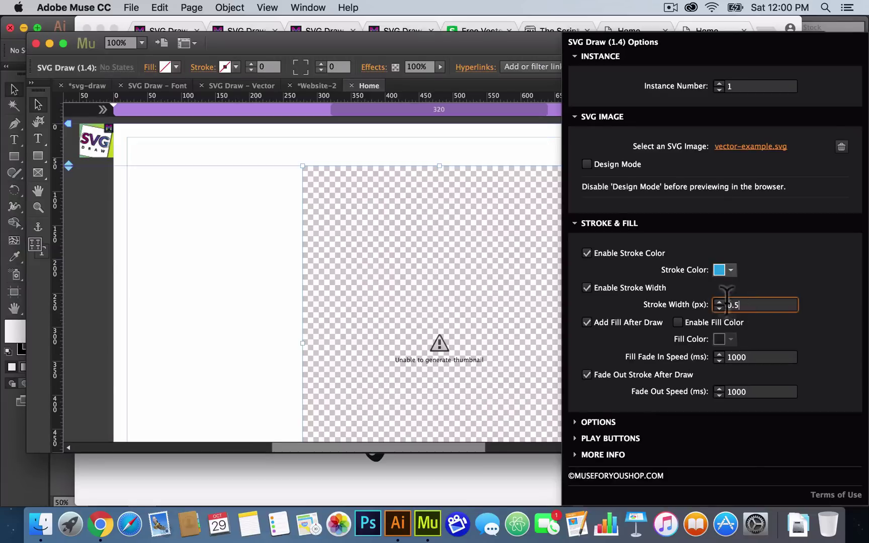
text(1)
key(Return)
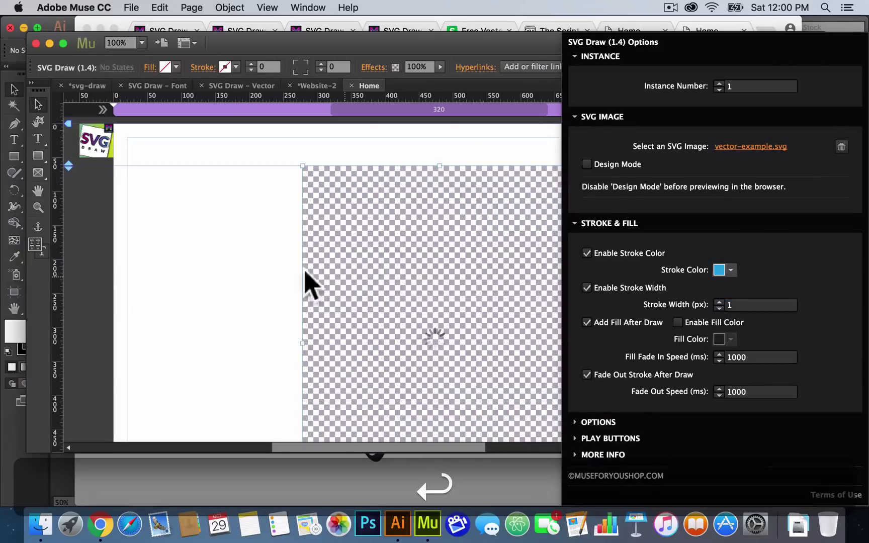
- Preview the page in the browser to check the drawing with the 1 px stroke and its original fill colours
click(272, 253)
click(131, 8)
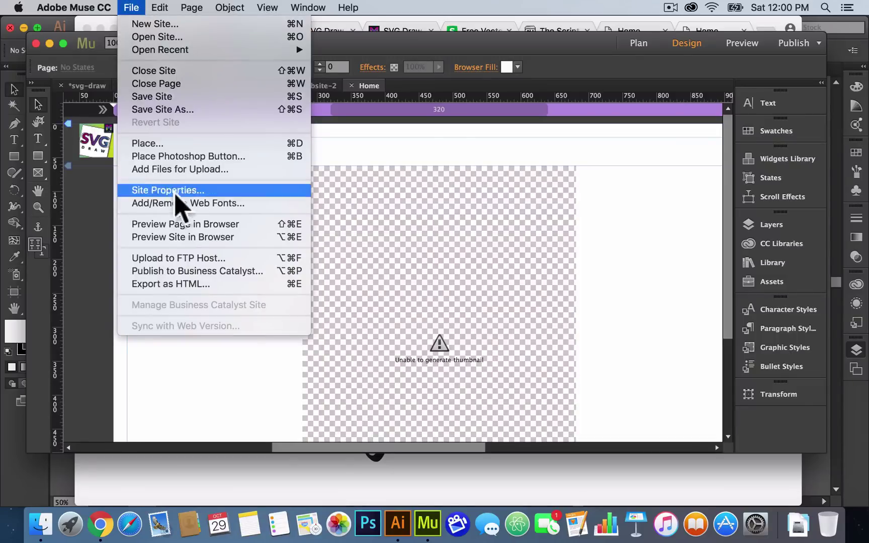
click(185, 224)
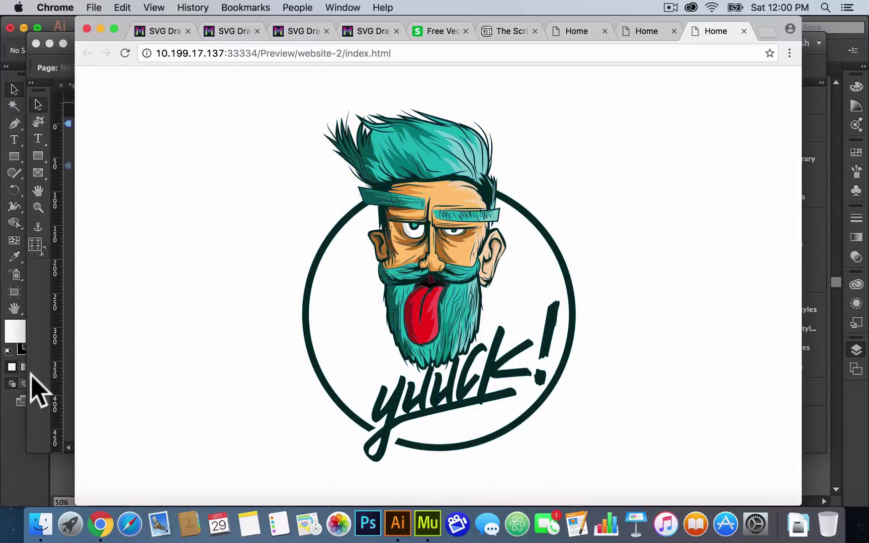
- Return to Adobe Muse and set the SVG Draw widget's Animation Type to Async
click(55, 391)
click(509, 235)
click(589, 167)
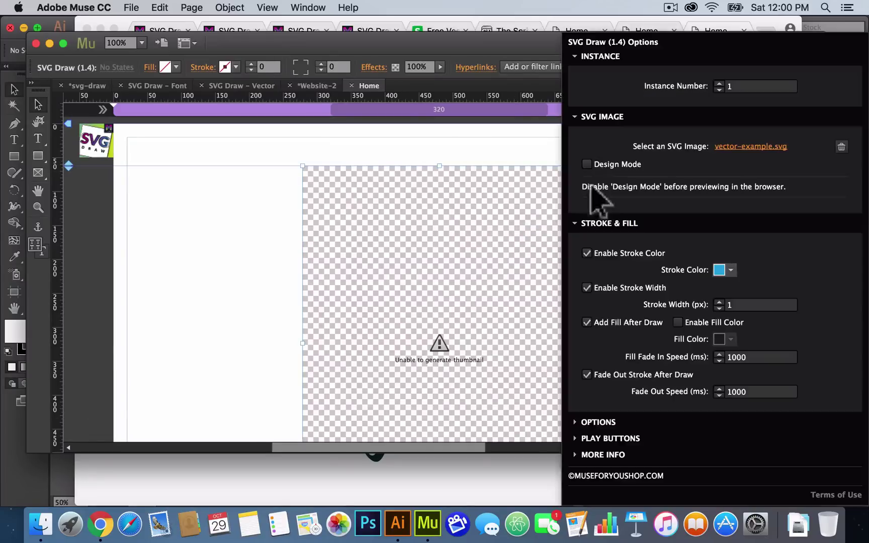
click(598, 423)
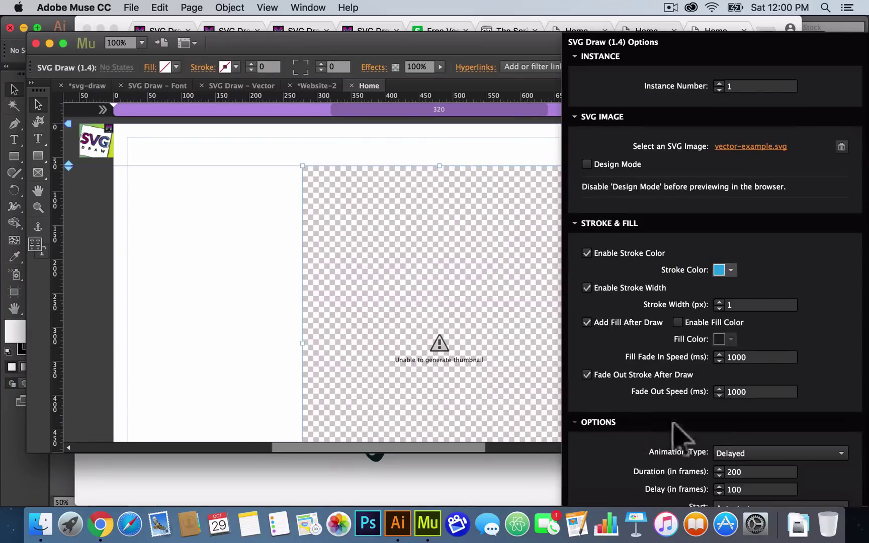
click(744, 455)
click(735, 481)
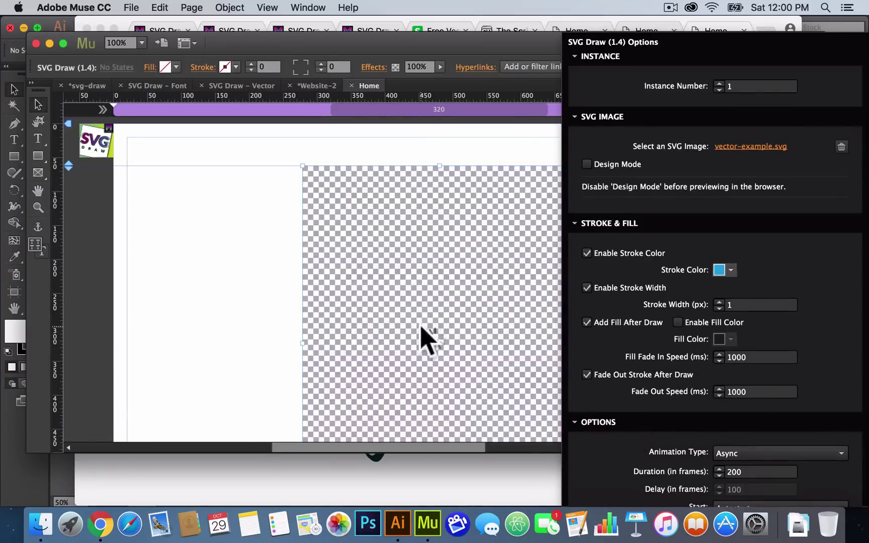
- Preview the page in the browser to watch the Async draw animation
click(190, 208)
click(130, 8)
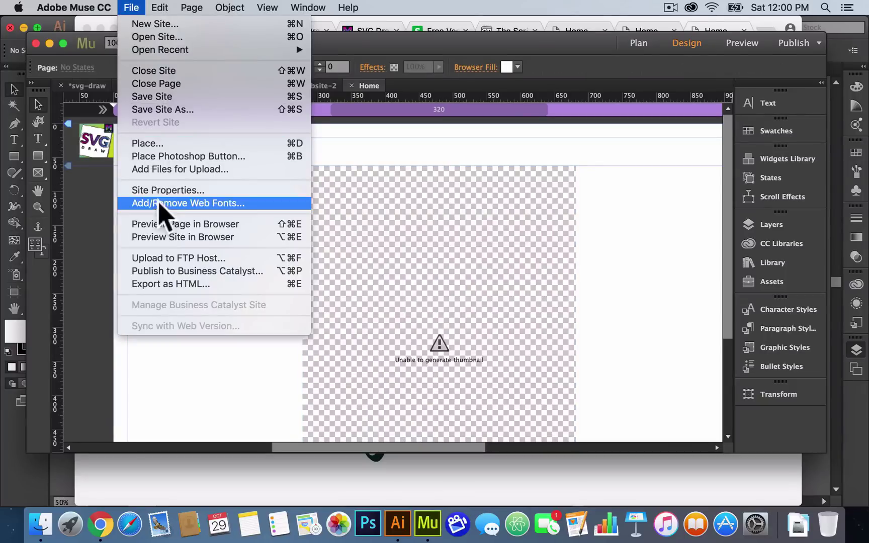
click(163, 223)
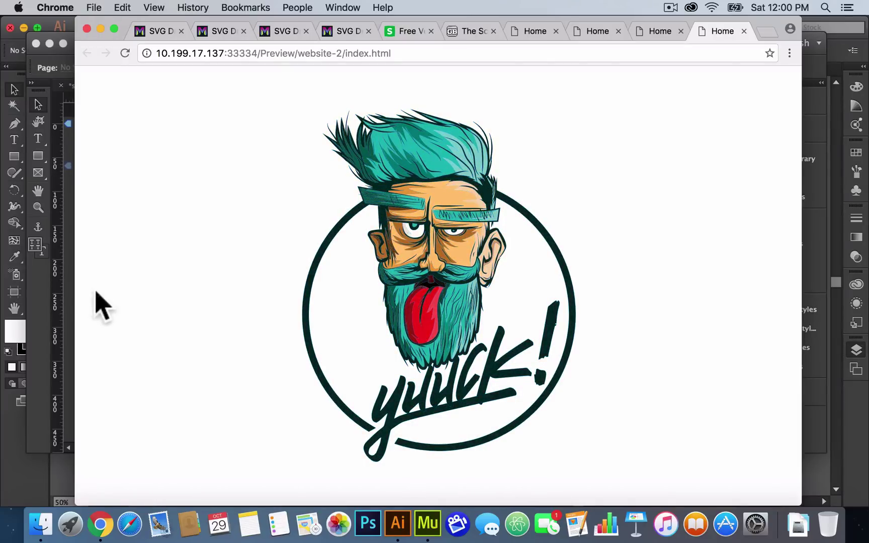
- Return to Adobe Muse and set the SVG Draw widget's Animation Type to One by One
click(51, 418)
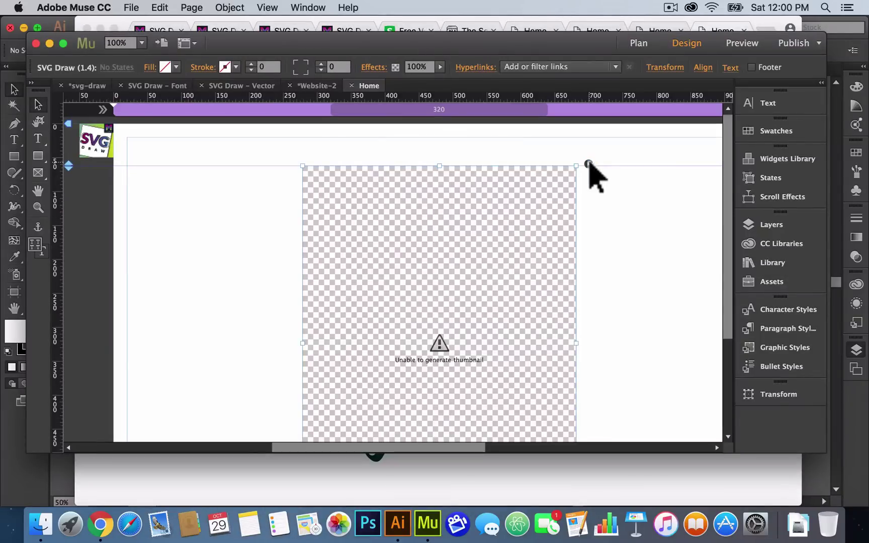
click(588, 164)
click(599, 422)
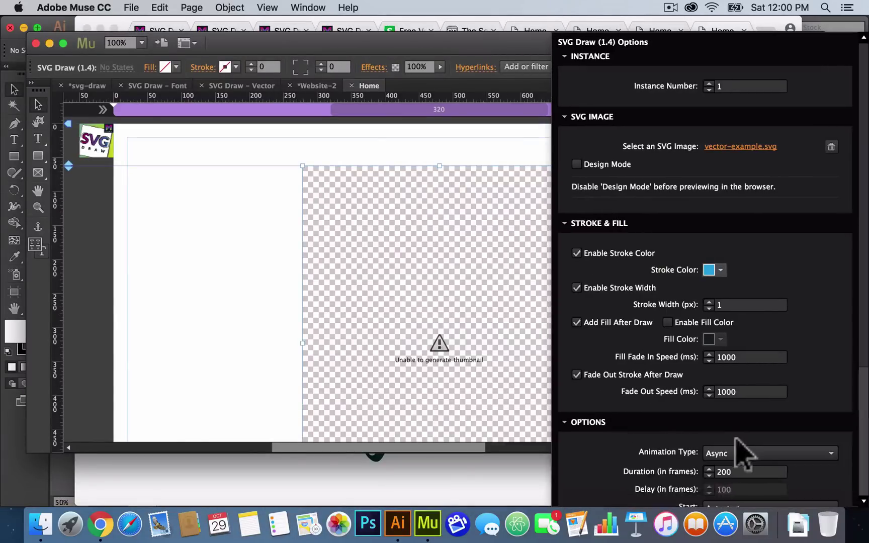
click(740, 454)
click(730, 496)
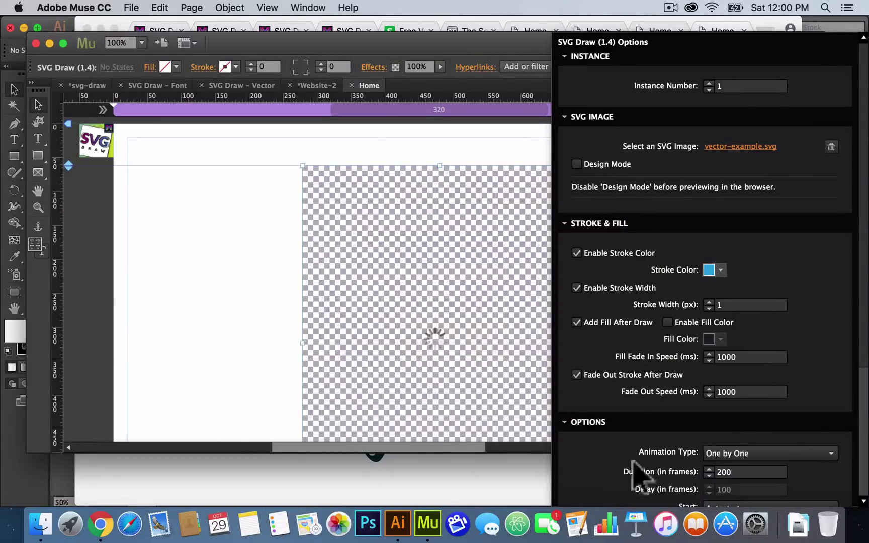
- Preview the page in the browser to watch the One by One draw animation
click(227, 285)
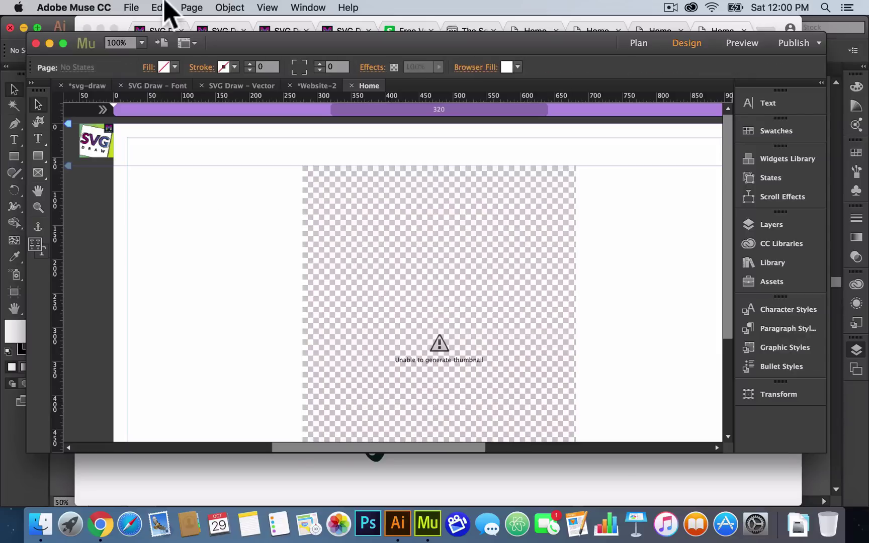
click(132, 8)
click(150, 226)
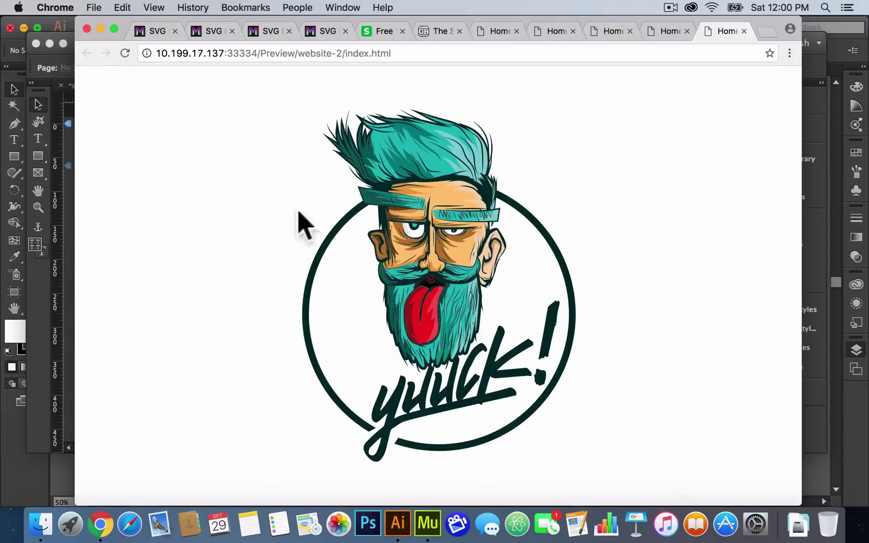
- Review the Sellfy free vector page and GraphicBurger's Script Fonts Bundle page, and minimize the browser window
click(377, 34)
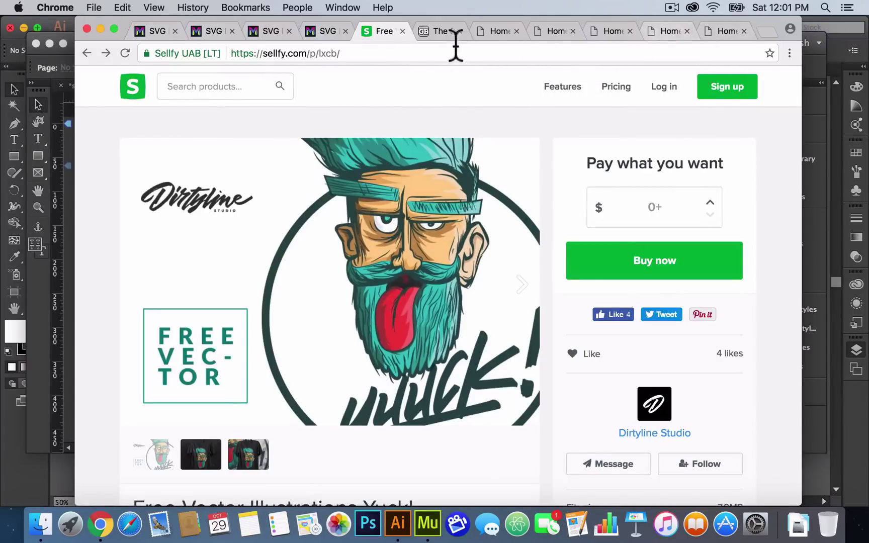
click(444, 34)
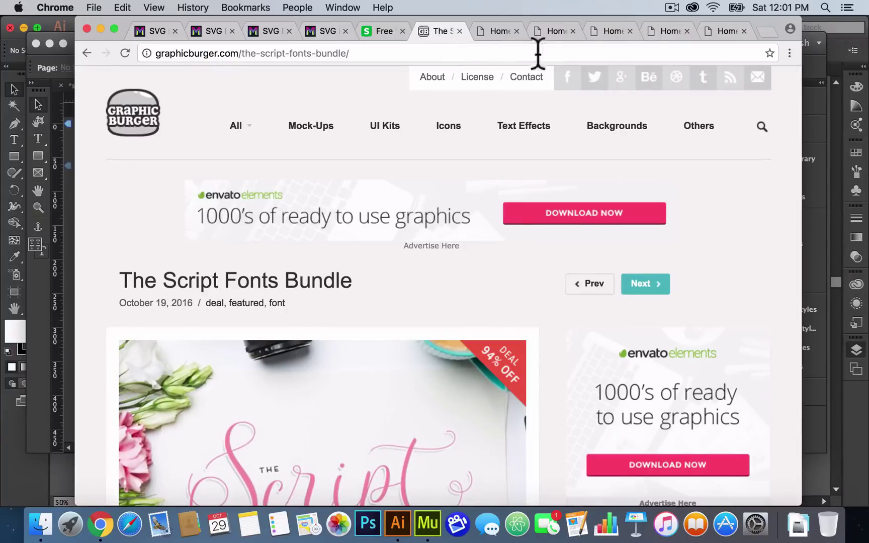
click(153, 34)
click(100, 29)
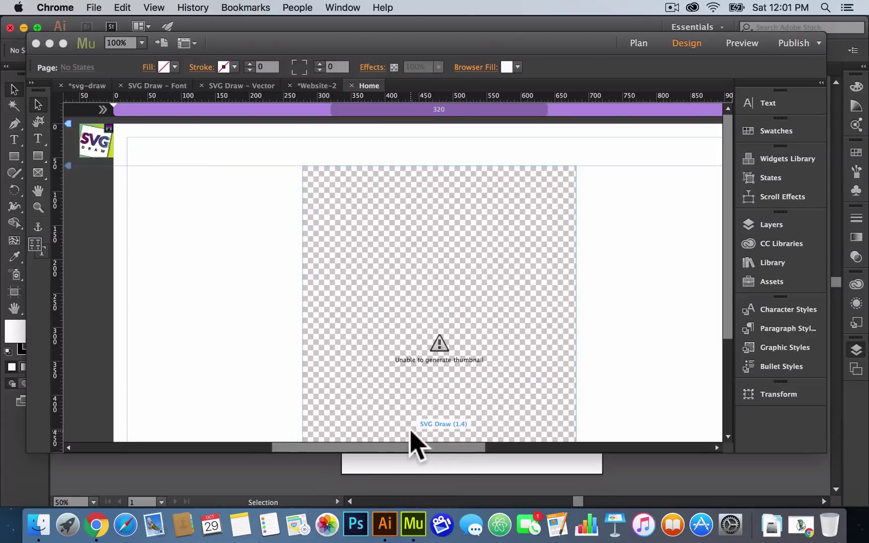
- Switch to Finder, extract october_scripts_font_bundle.zip in the Fun With SVG Draw Widget folder, and move the extracted folder onto empty space
click(427, 377)
click(429, 378)
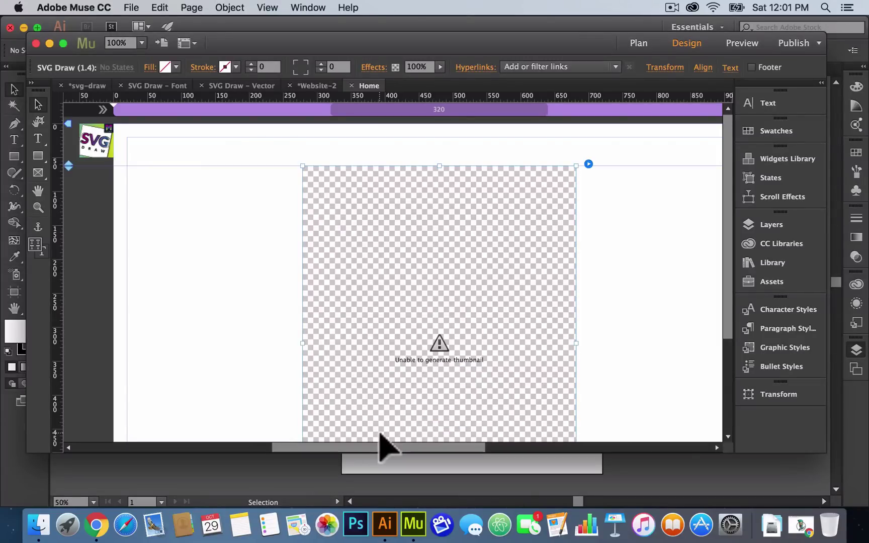
click(38, 525)
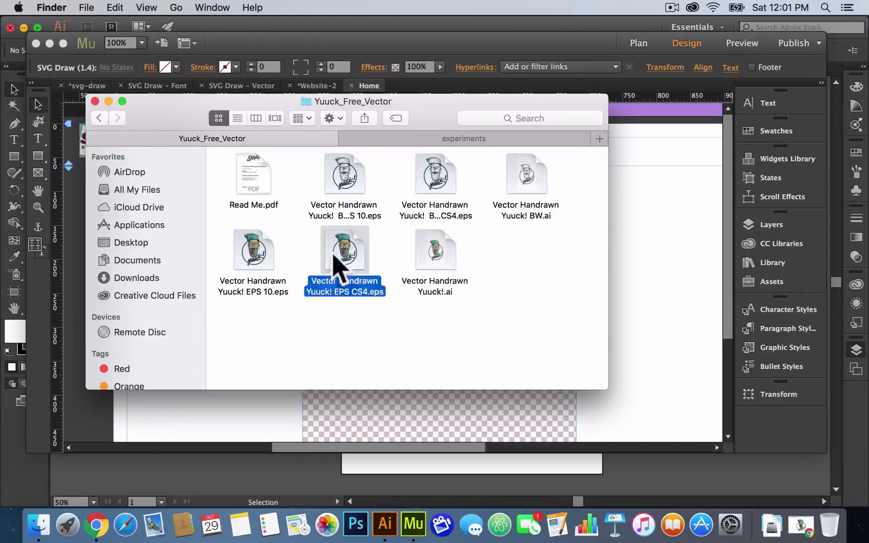
mouse_move(334, 254)
mouse_down()
mouse_move(218, 211)
mouse_move(358, 277)
mouse_up()
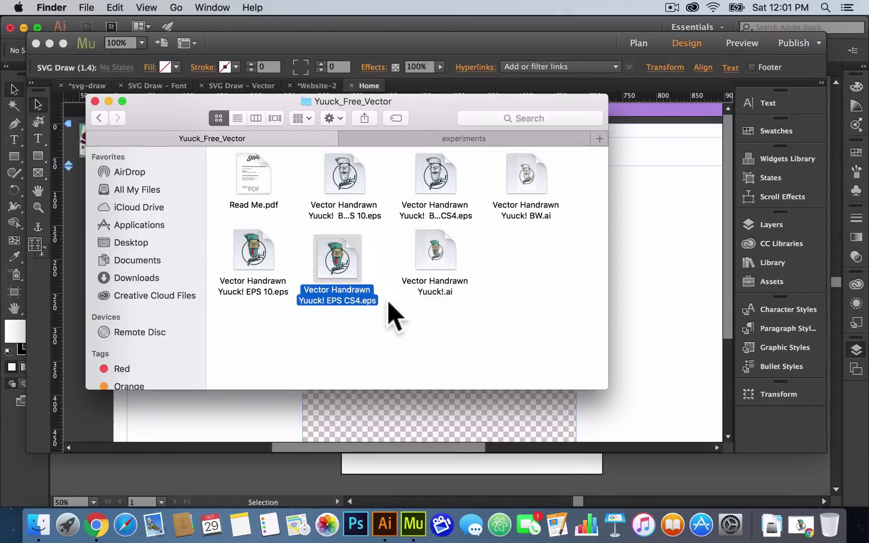
click(100, 118)
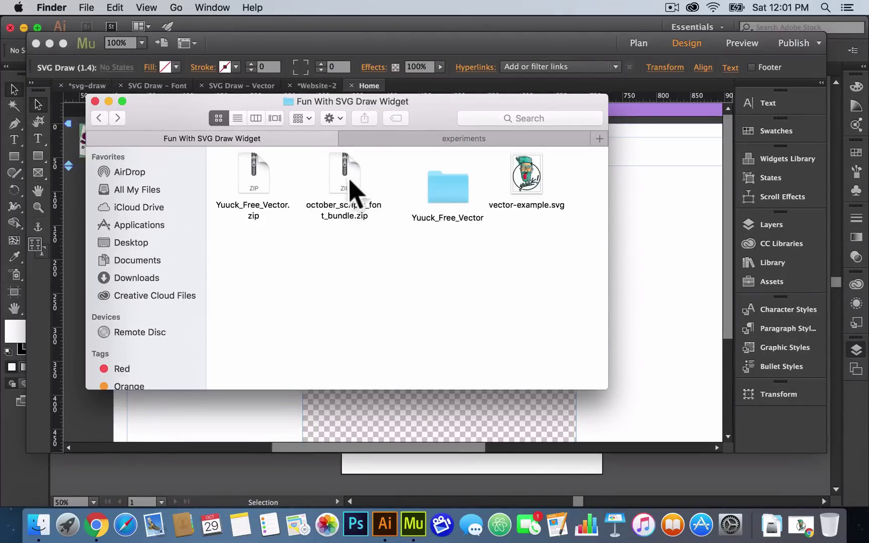
double_click(350, 181)
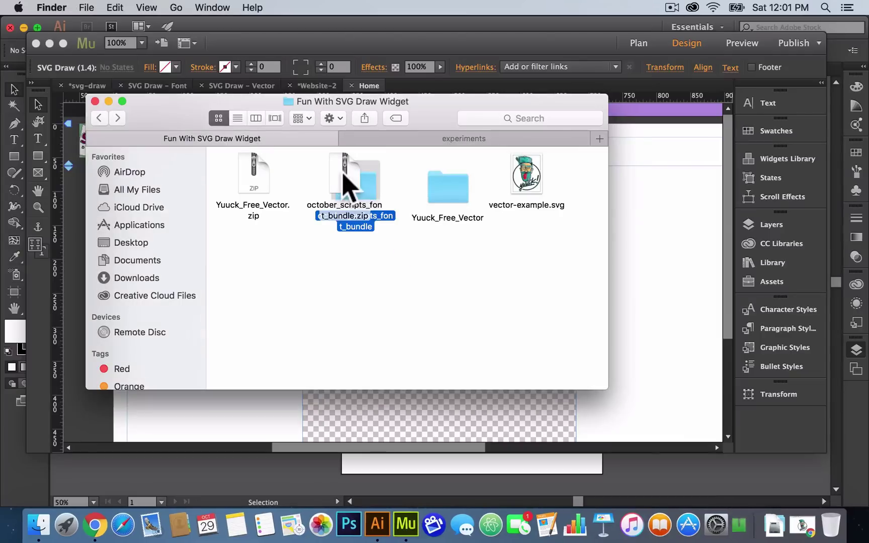
drag(369, 194, 257, 271)
- Open the 2. All Fonts folder inside the extracted bundle's 2. Fonts folder and show its contents as a list
double_click(258, 270)
click(346, 181)
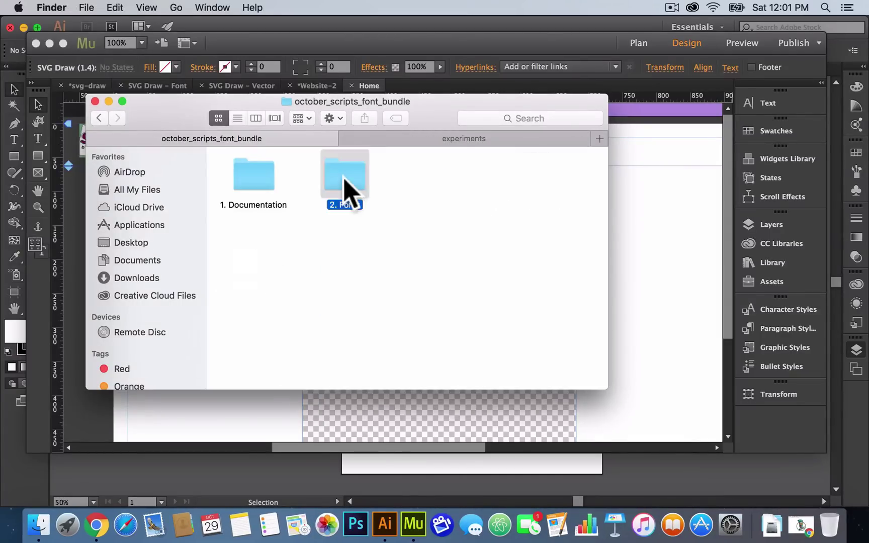
double_click(344, 178)
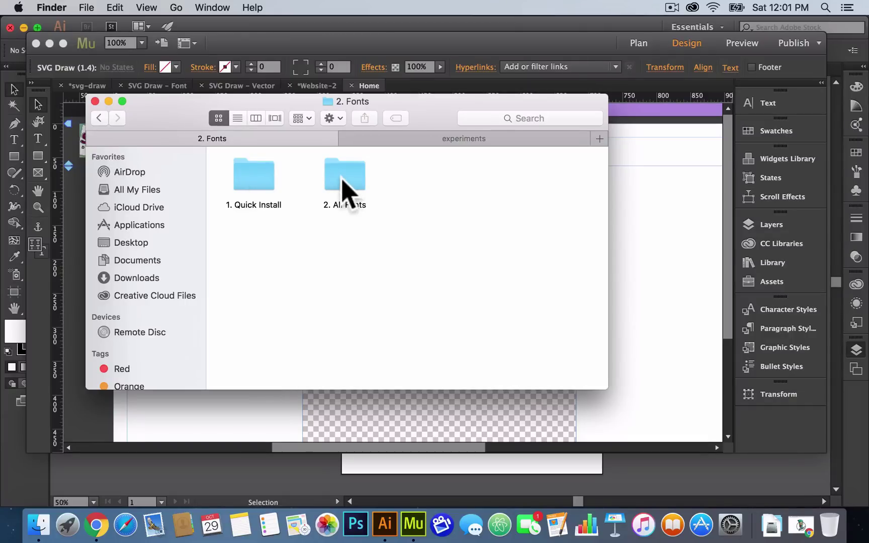
double_click(343, 182)
click(237, 118)
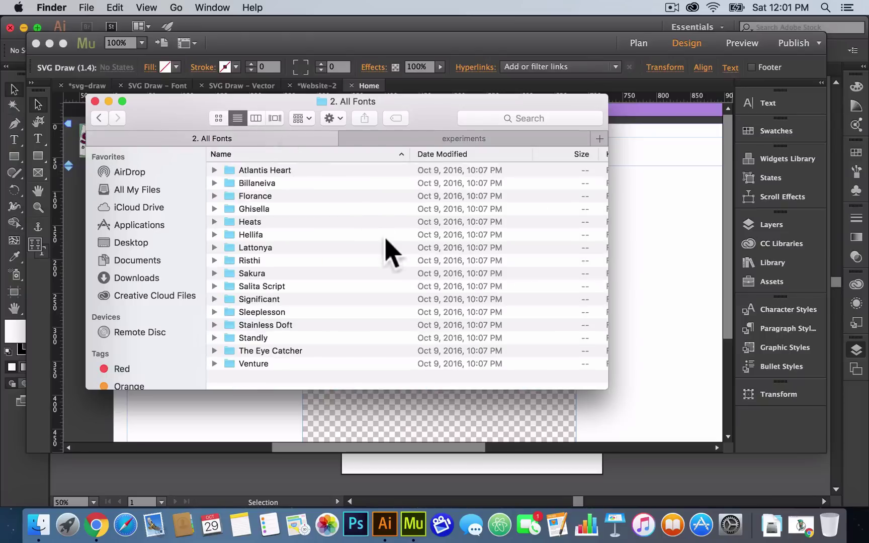
- View the Salita Script font's preview image, close it and return to the 2. All Fonts folder
double_click(261, 287)
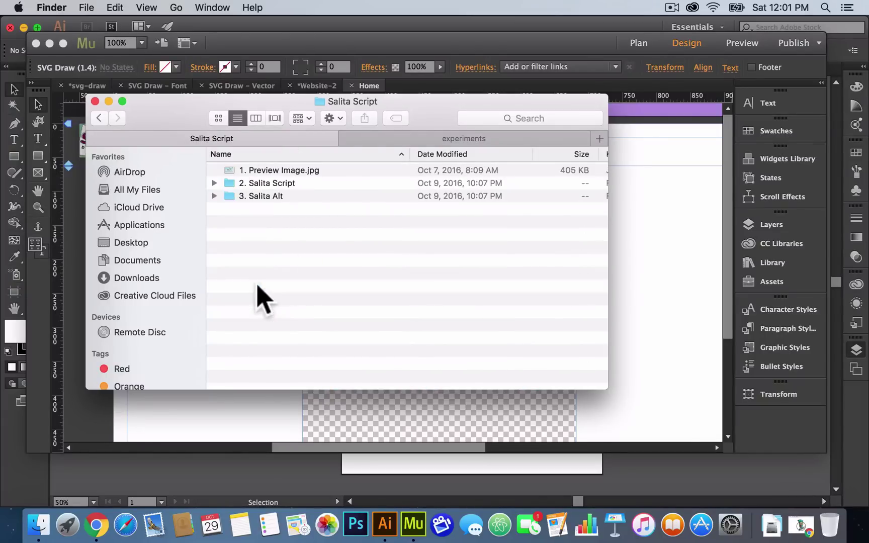
double_click(265, 171)
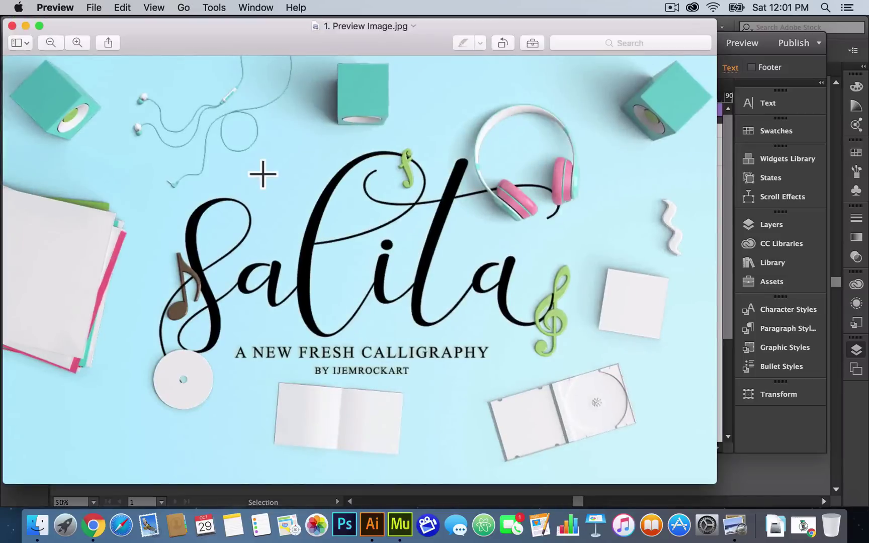
click(12, 25)
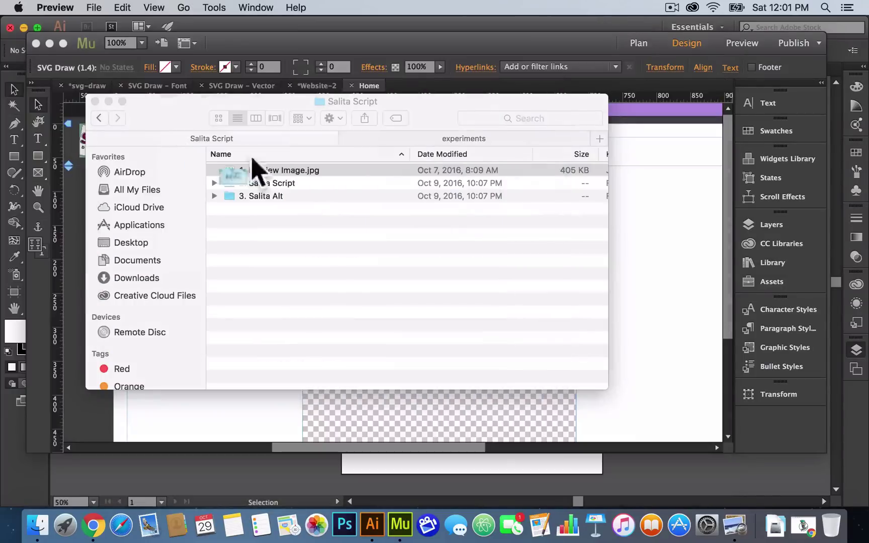
click(99, 117)
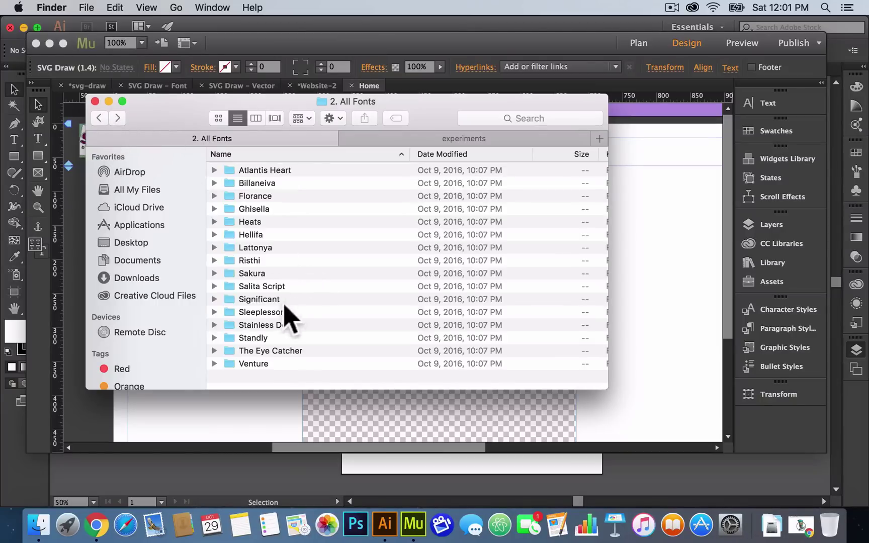
- Open the Billaneiva font folder, view its preview image and close it
double_click(257, 183)
double_click(258, 171)
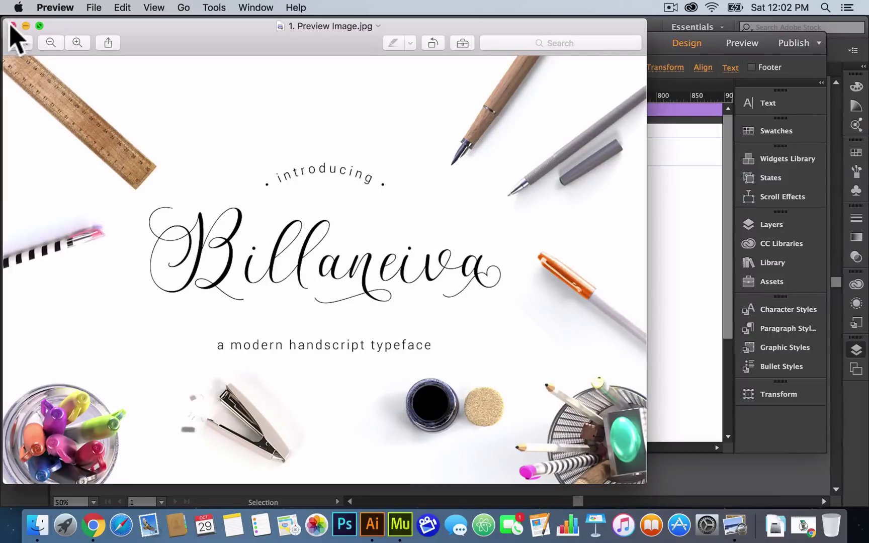
click(12, 26)
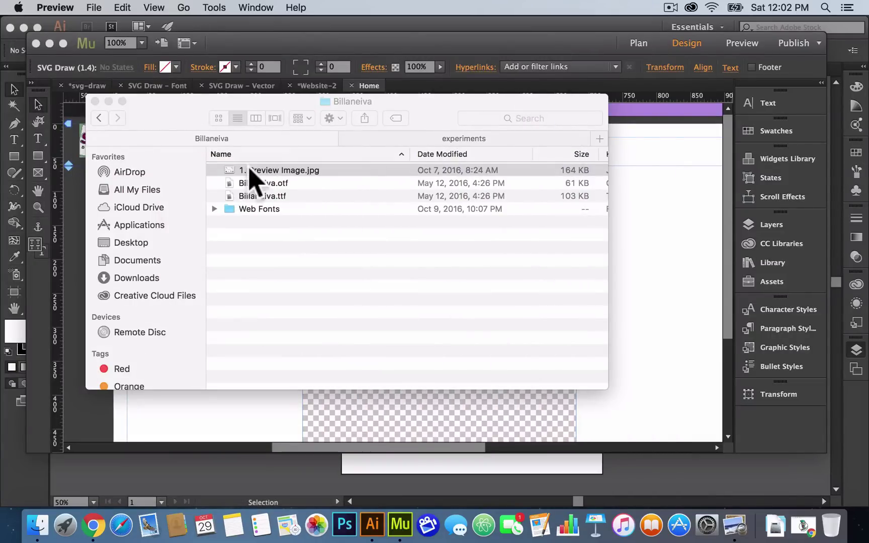
click(271, 173)
- Install the Billaneiva font from Billaneiva.ttf using Font Book
click(255, 196)
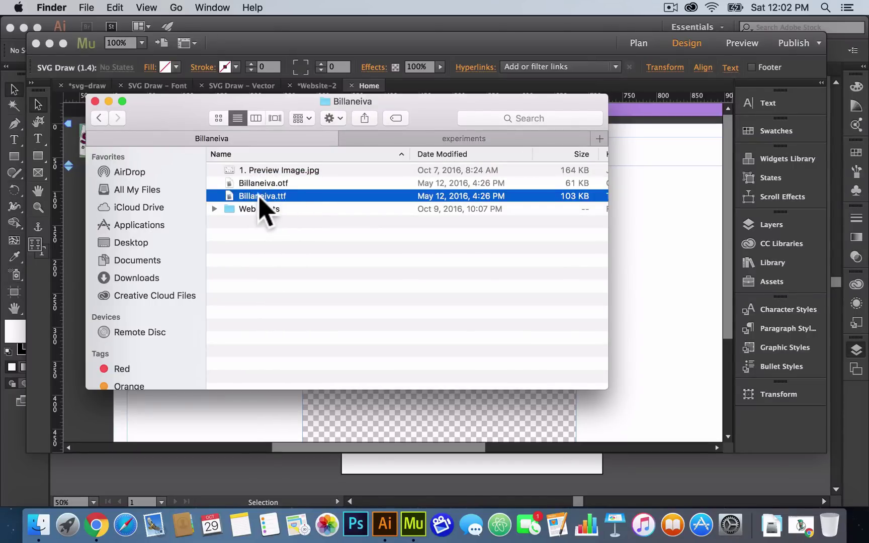
double_click(260, 198)
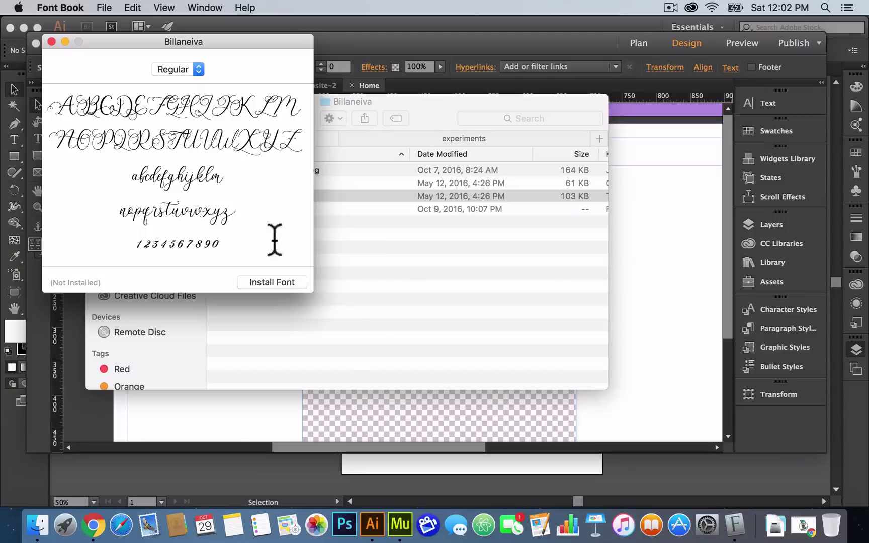
click(281, 282)
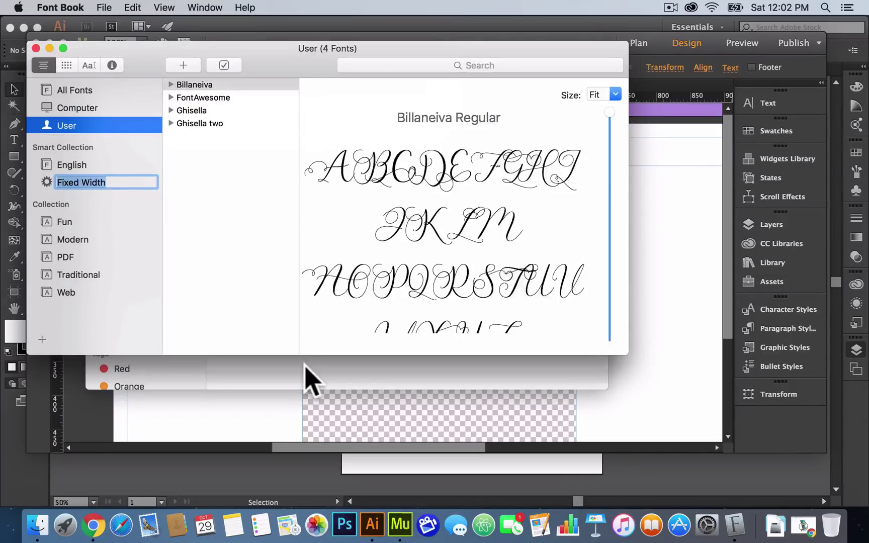
click(247, 59)
click(336, 251)
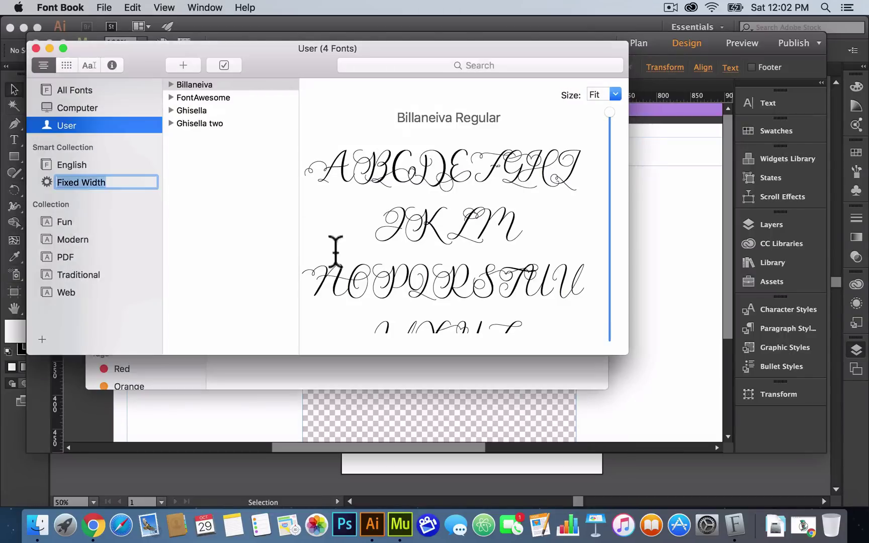
- Return to the Billaneiva folder in Finder and open its Web Fonts subfolder
click(312, 375)
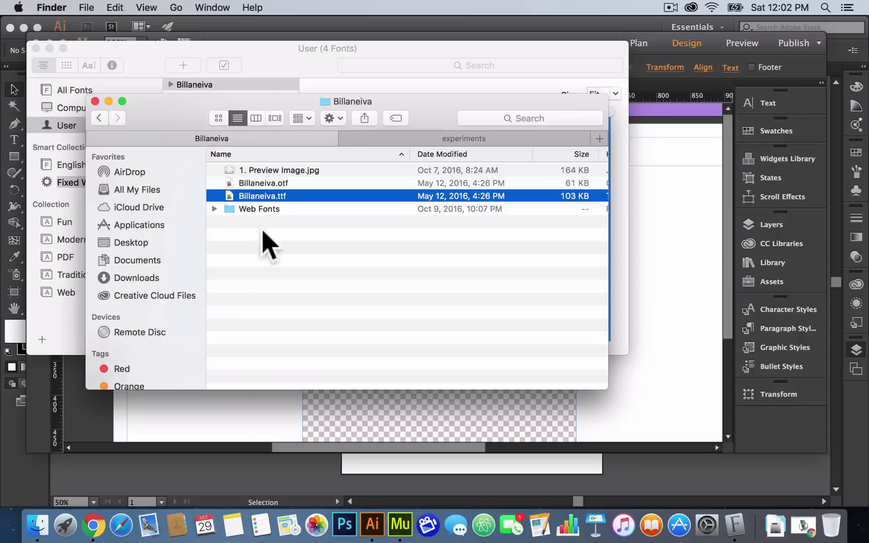
double_click(253, 209)
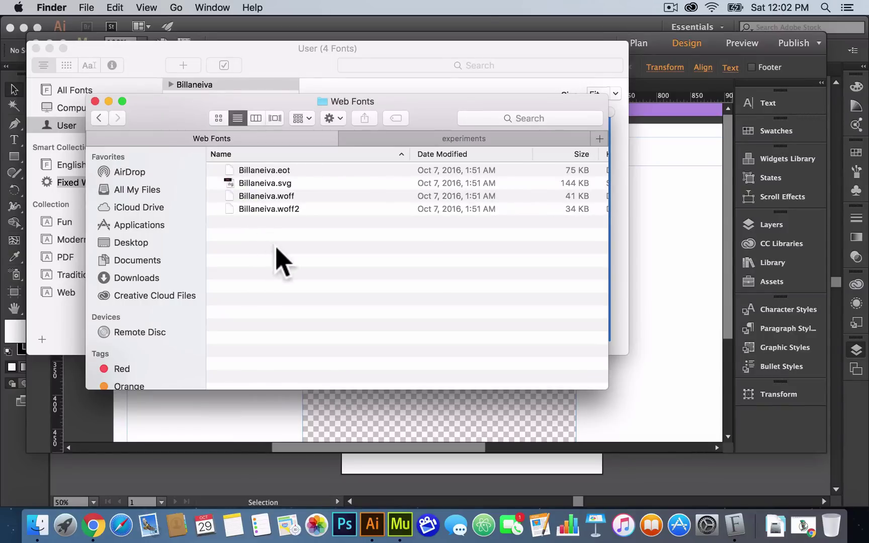
- Examine the Billaneiva web font files in the Web Fonts subfolder and its parent folder
drag(185, 101, 202, 173)
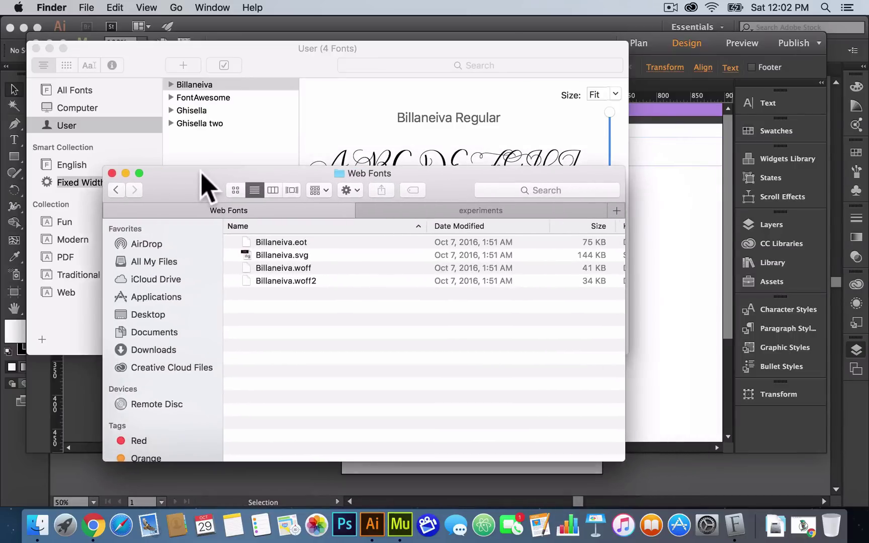
drag(312, 307, 282, 236)
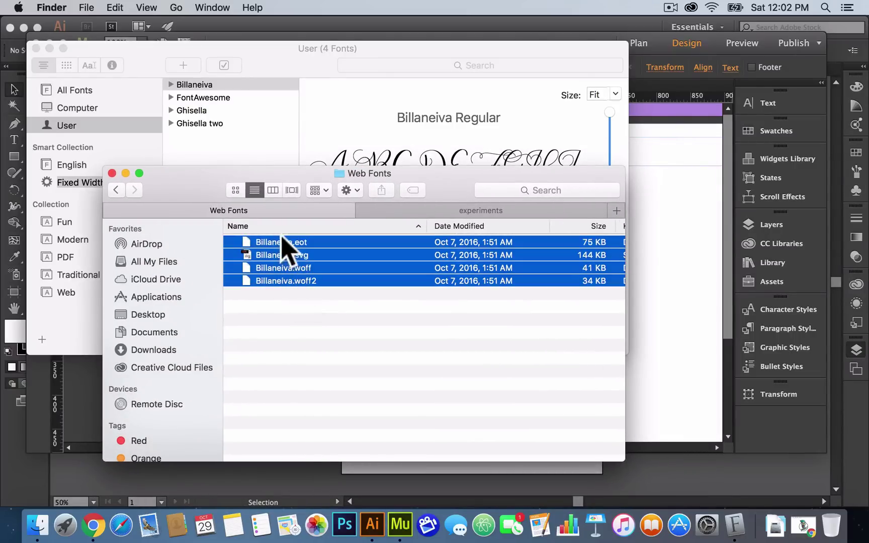
click(116, 190)
double_click(280, 282)
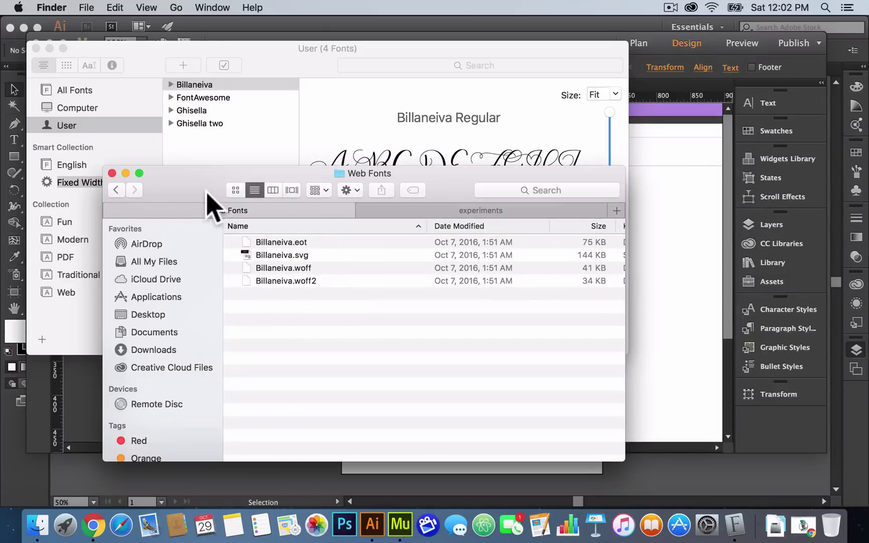
click(117, 190)
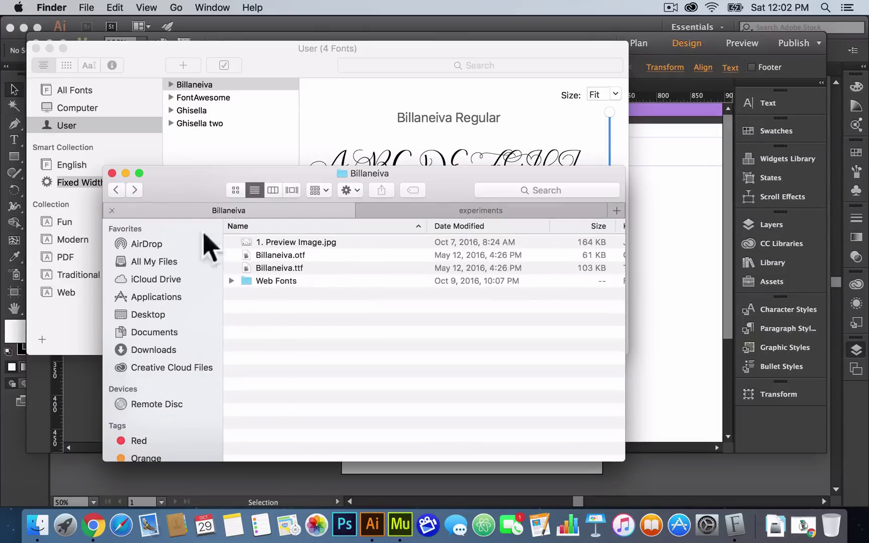
double_click(302, 284)
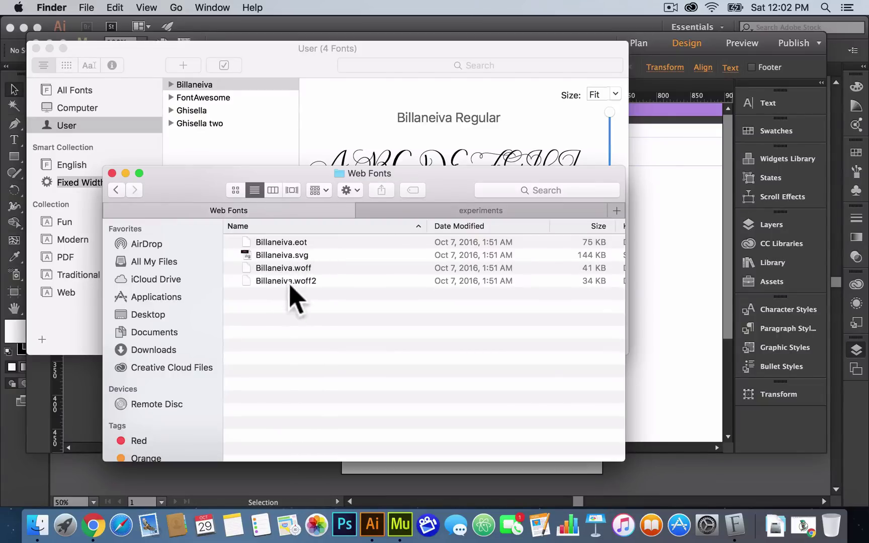
- Switch to Adobe Muse, view the self-hosted option for adding web fonts, and cancel without adding any
click(225, 38)
click(131, 8)
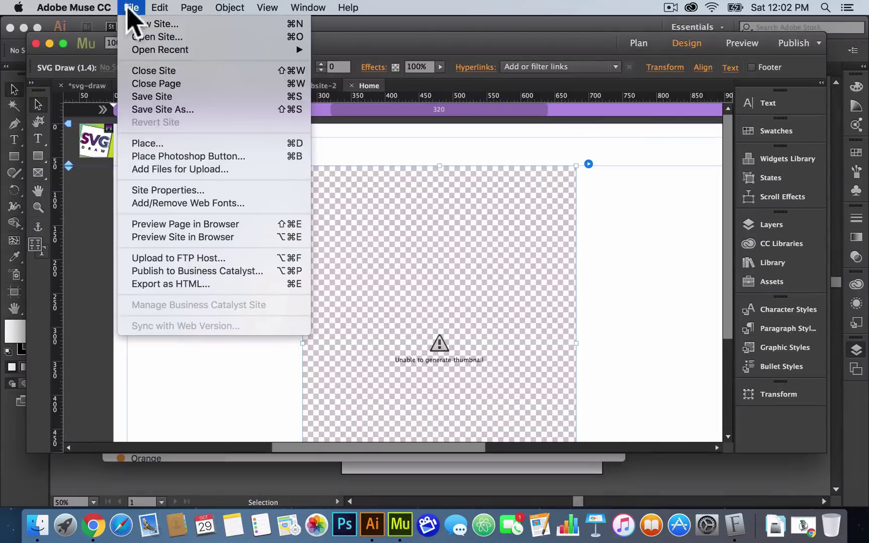
click(183, 204)
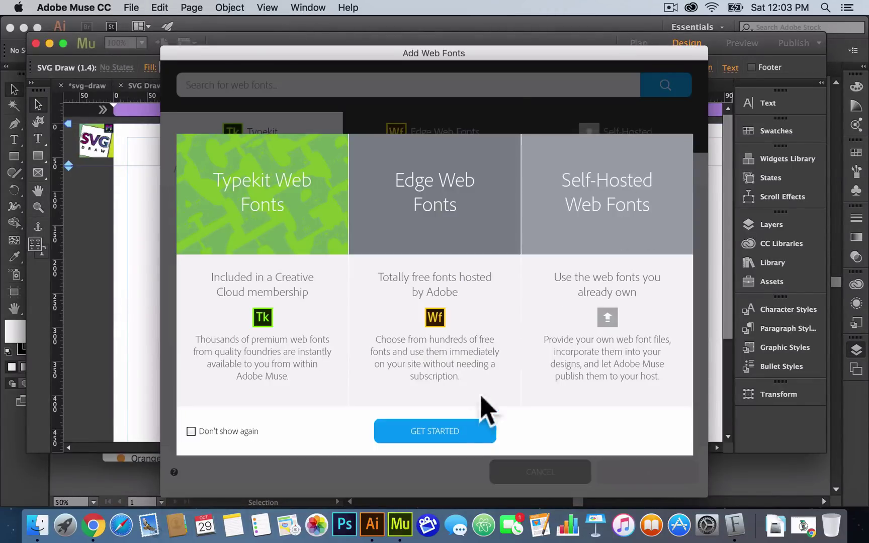
click(470, 430)
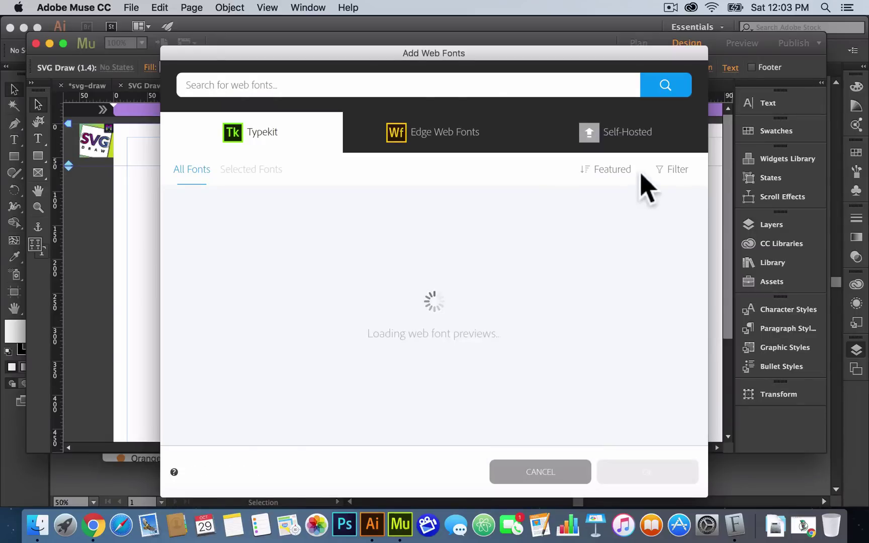
click(625, 135)
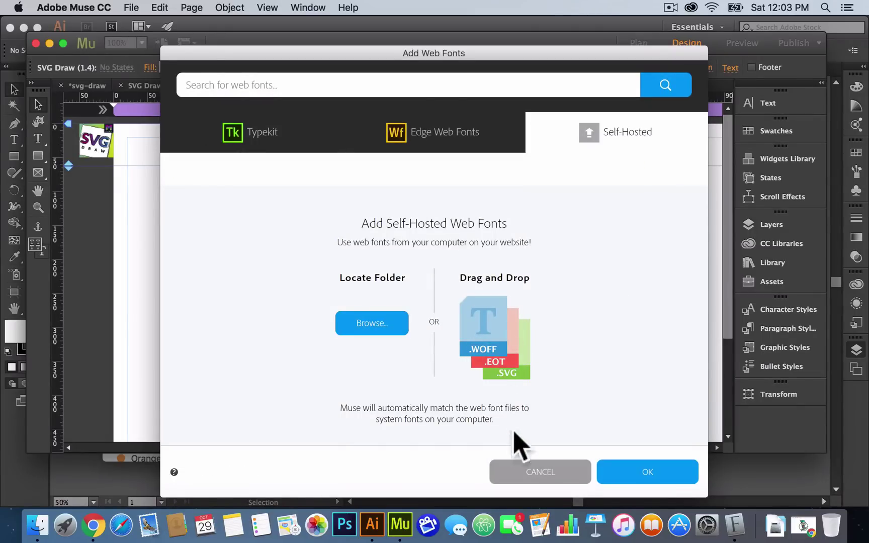
click(535, 475)
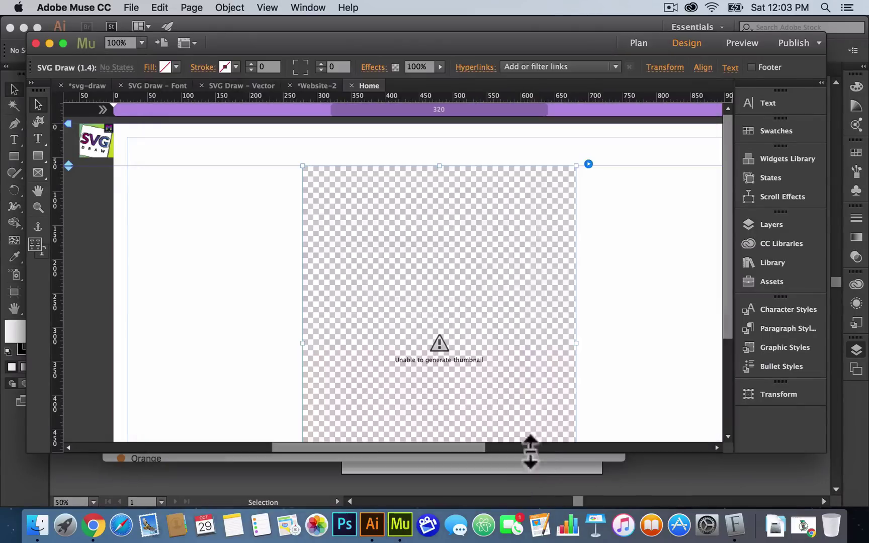
- Switch to Finder and return from Web Fonts to the Billaneiva folder to review its contents
click(38, 525)
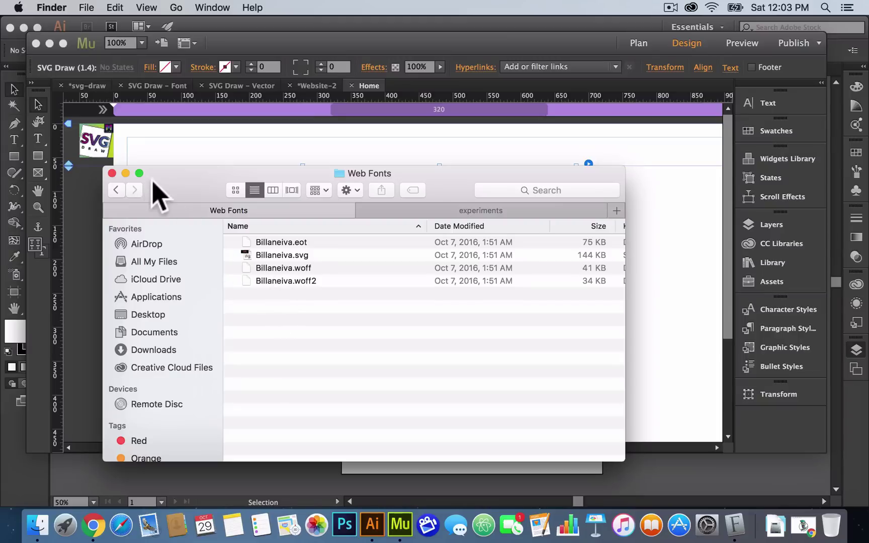
click(115, 190)
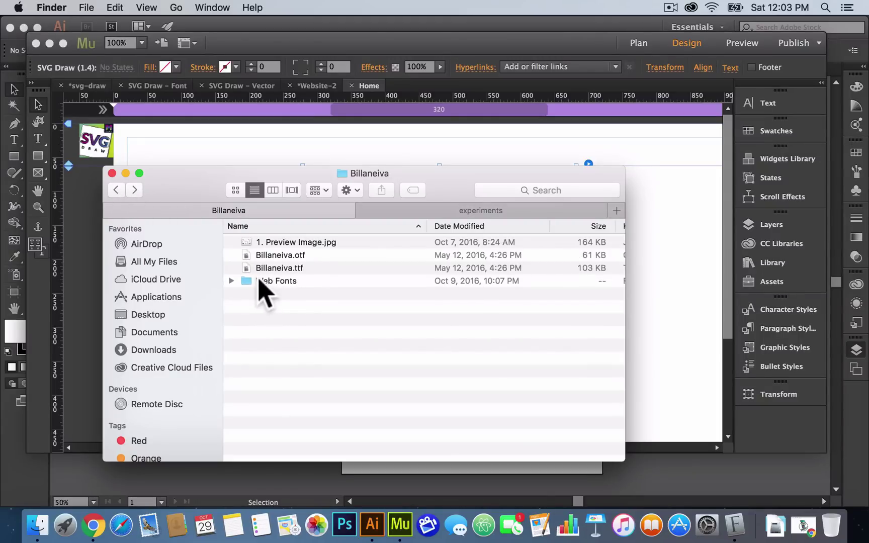
click(267, 281)
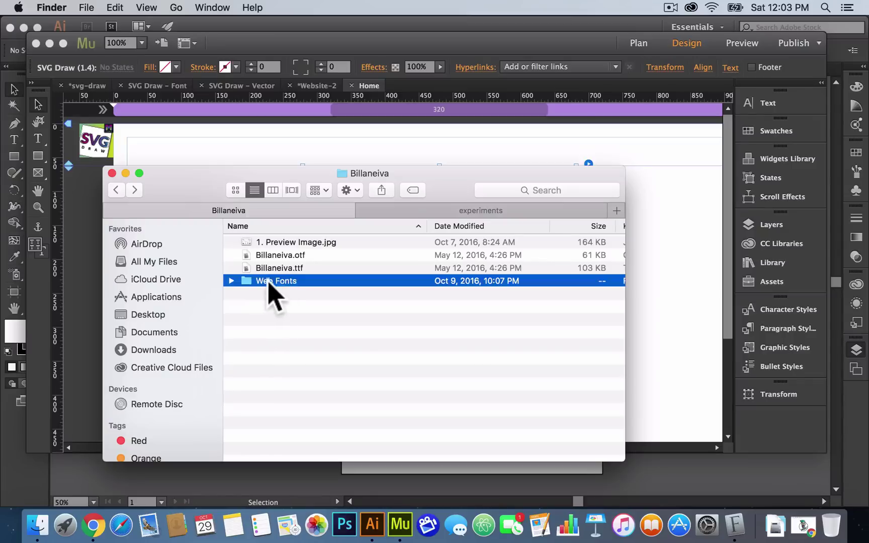
click(306, 308)
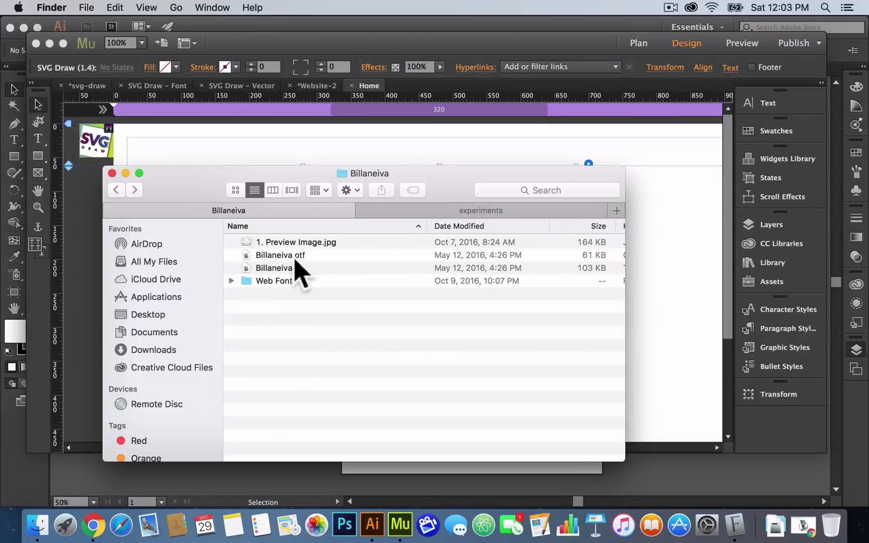
- Switch to Illustrator and create a new 500 by 500 px document
click(372, 526)
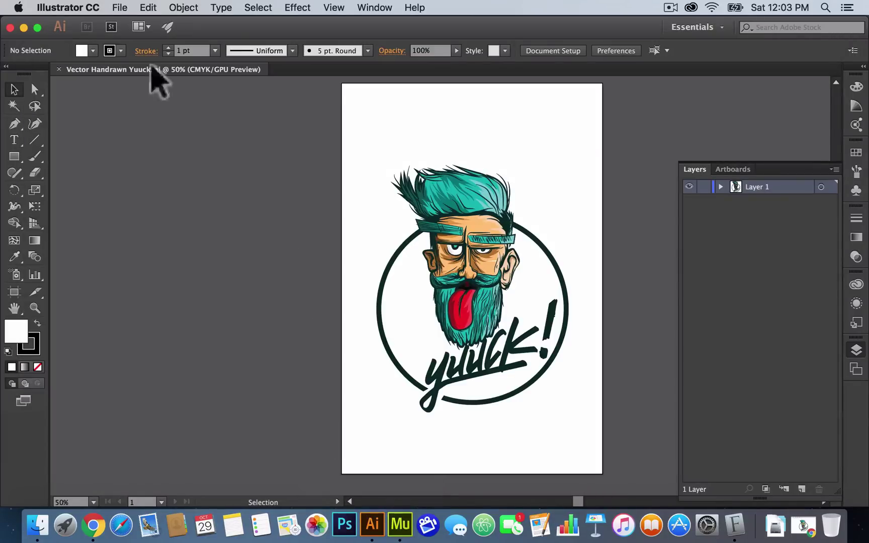
click(118, 7)
click(120, 22)
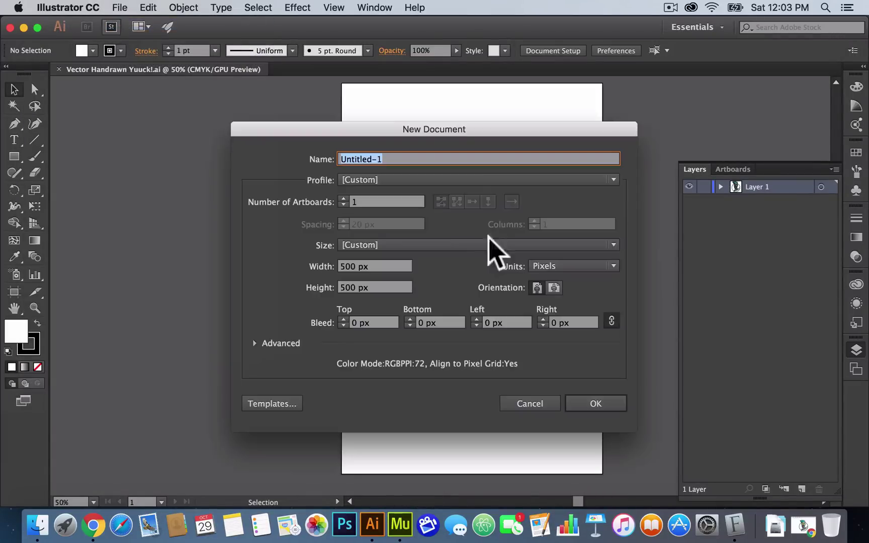
click(600, 397)
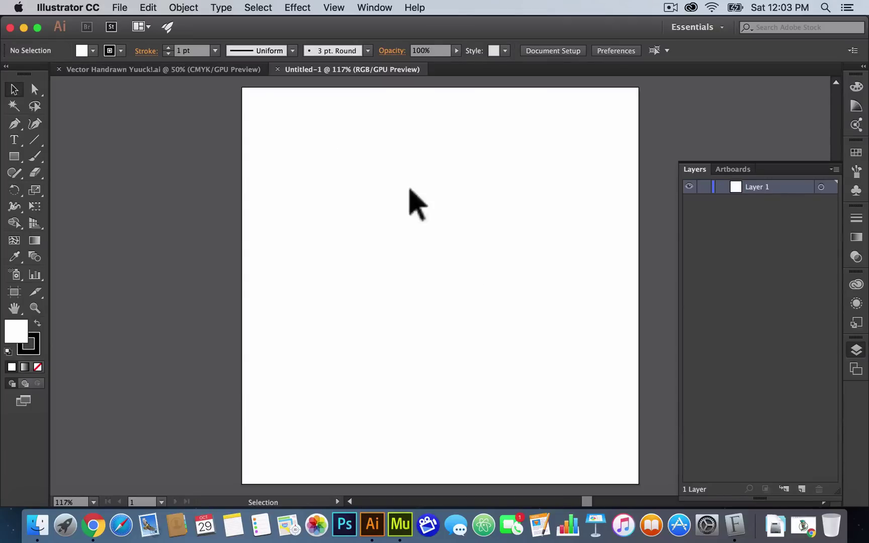
- Create a 500 by 500 px RGB document with High (300 ppi) raster effects, and close the earlier blank document Untitled-1
click(120, 8)
click(125, 22)
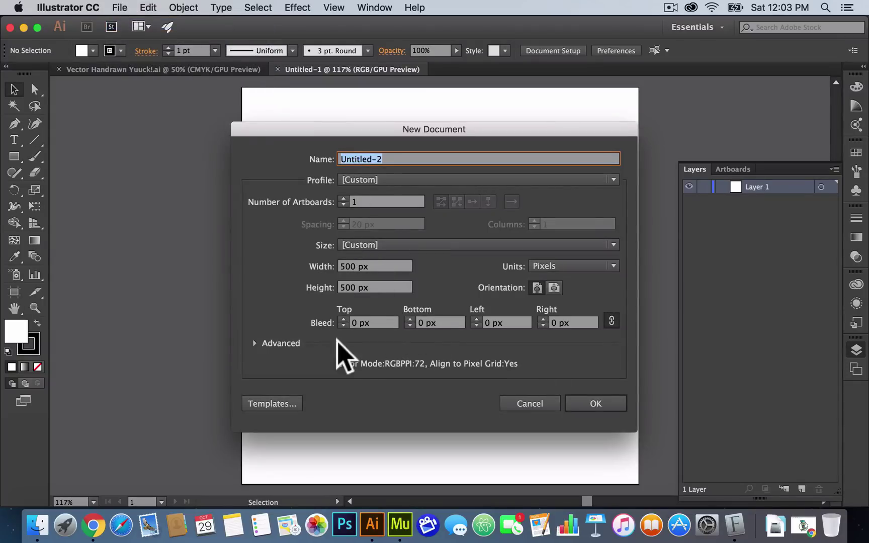
click(257, 343)
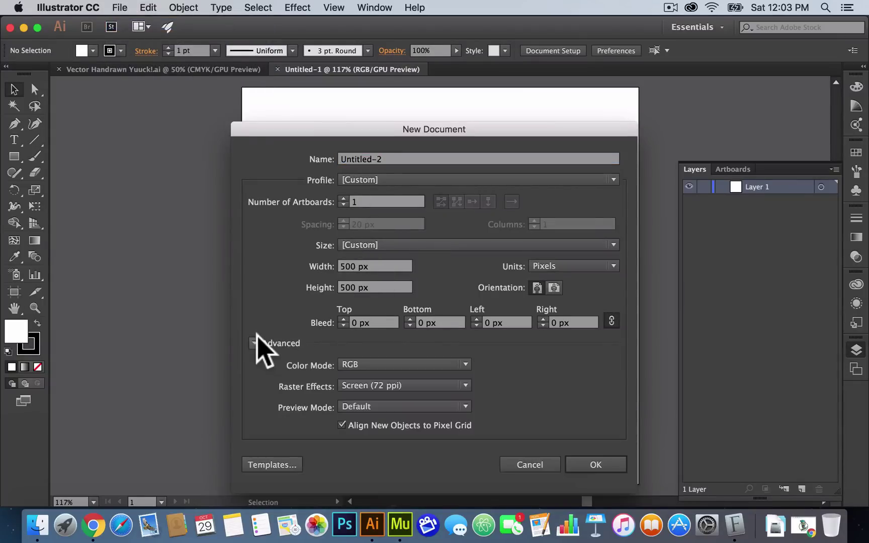
click(403, 387)
click(407, 400)
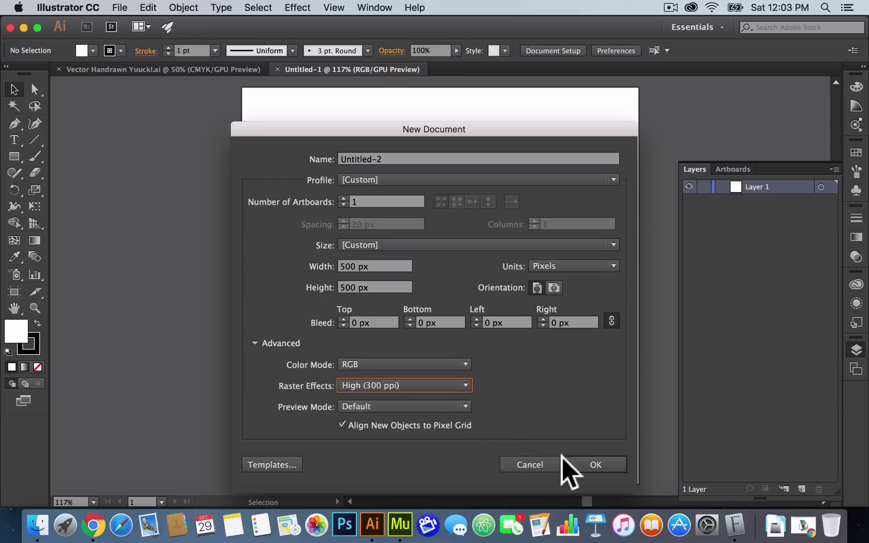
click(584, 458)
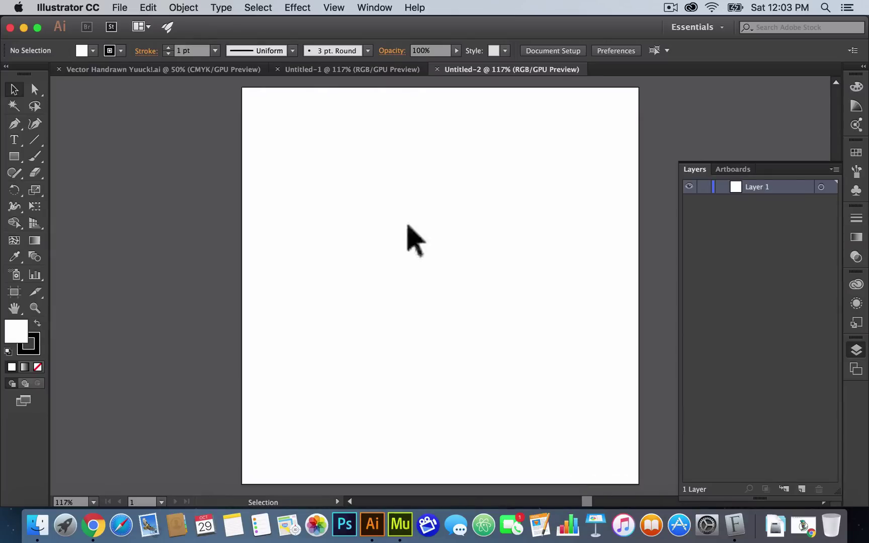
click(277, 69)
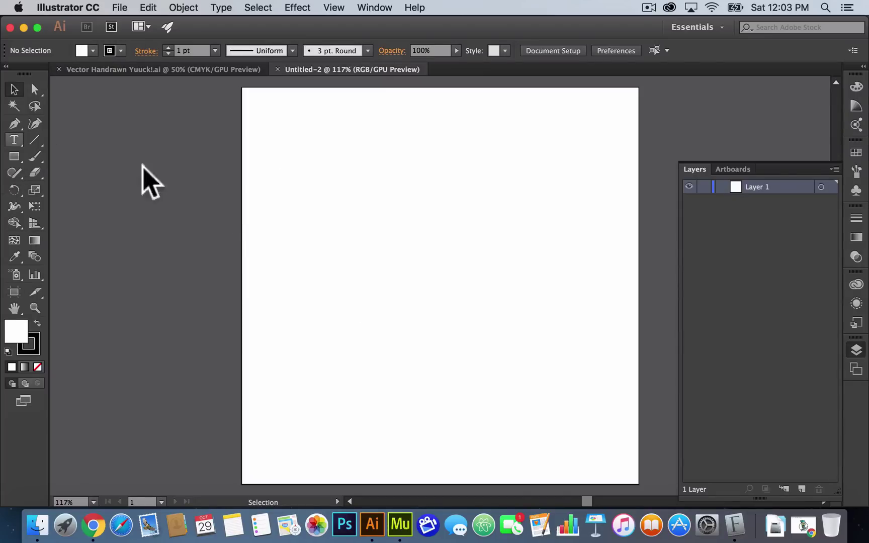
- Add the text "Muse For You" in the upper part of the artboard and set its font to Billaneiva
click(14, 140)
click(332, 201)
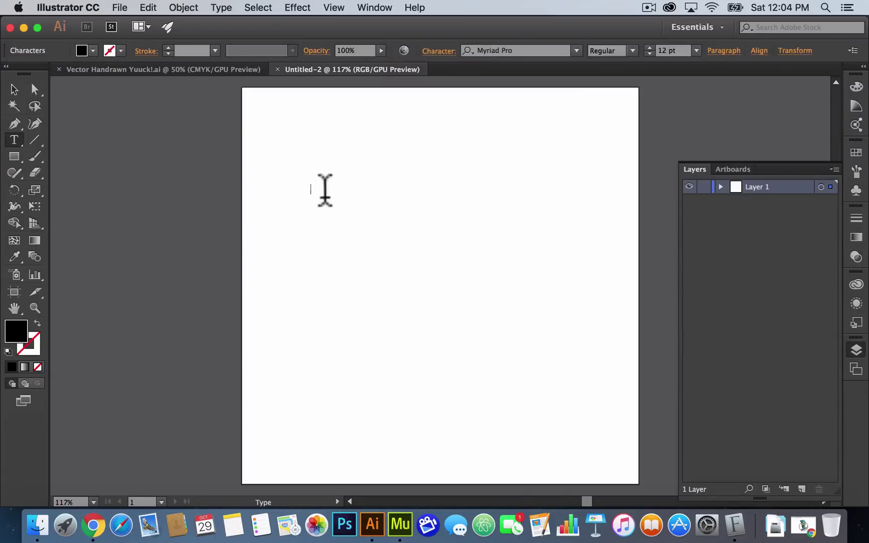
text(Muse For You)
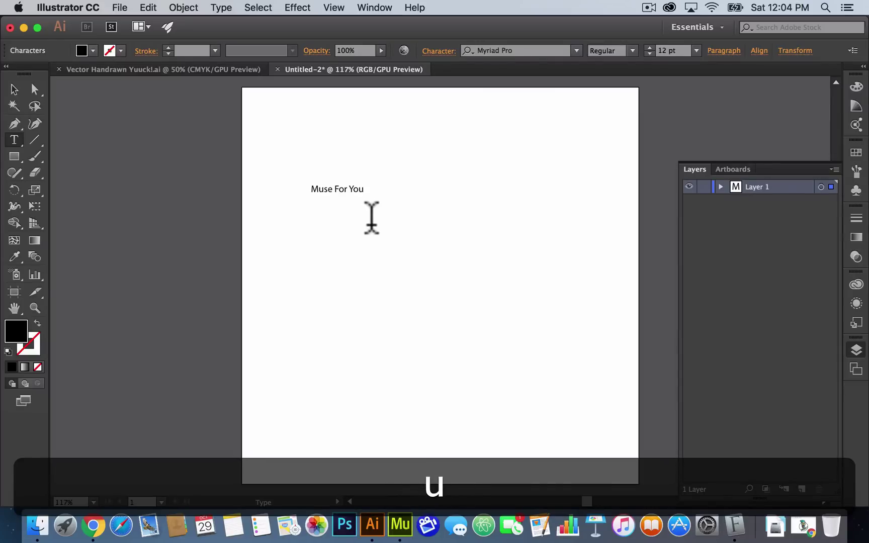
key(super+a)
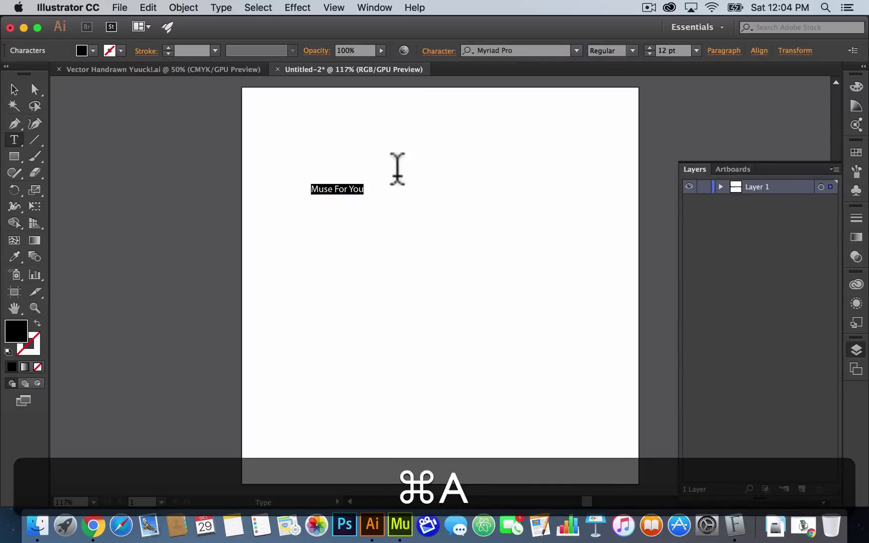
click(553, 50)
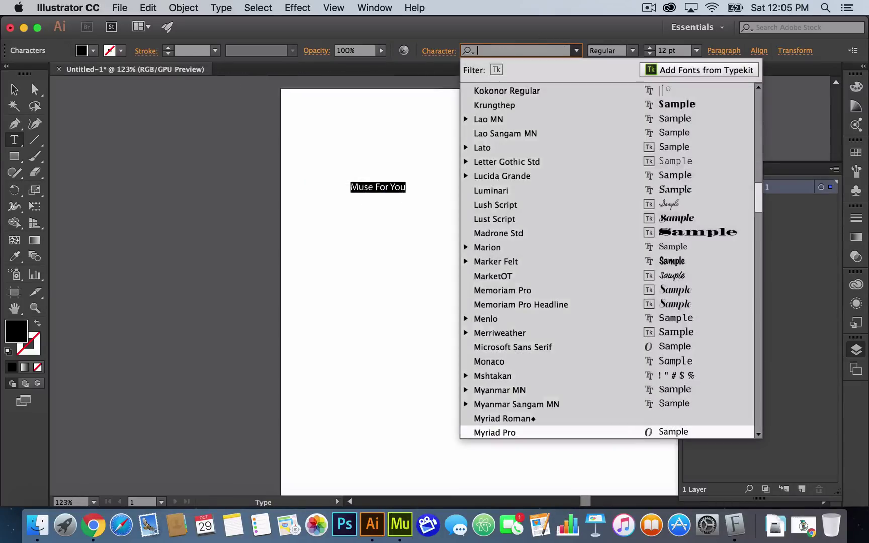
text(bill)
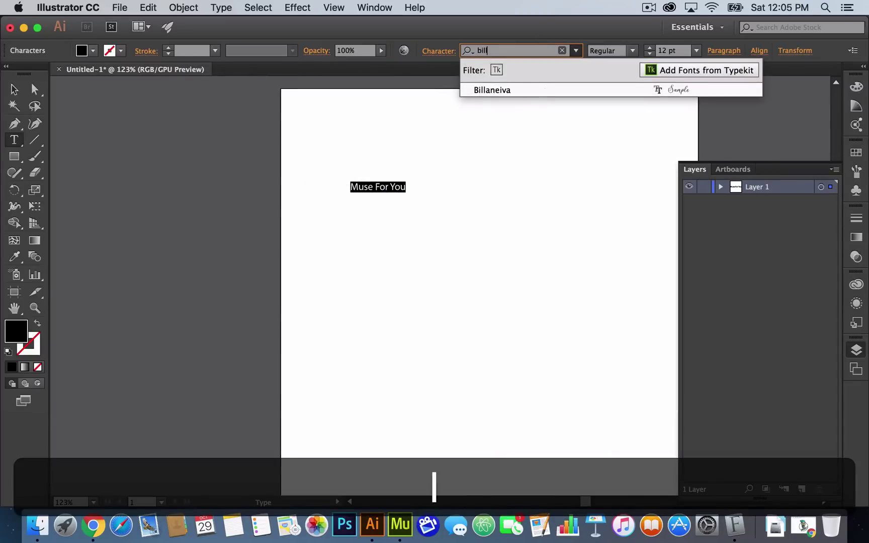
click(542, 91)
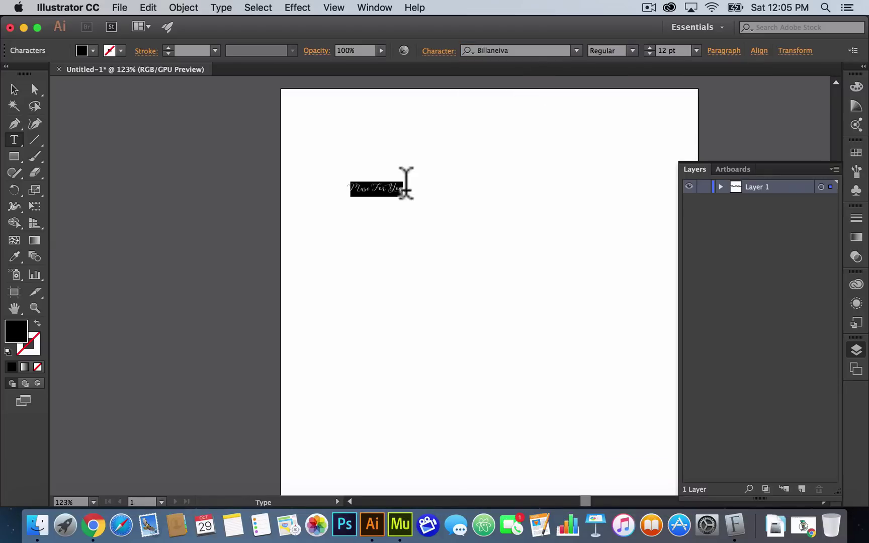
- Scale the "Muse For You" text up proportionally to span most of the artboard's width, and place it in the upper half
click(14, 89)
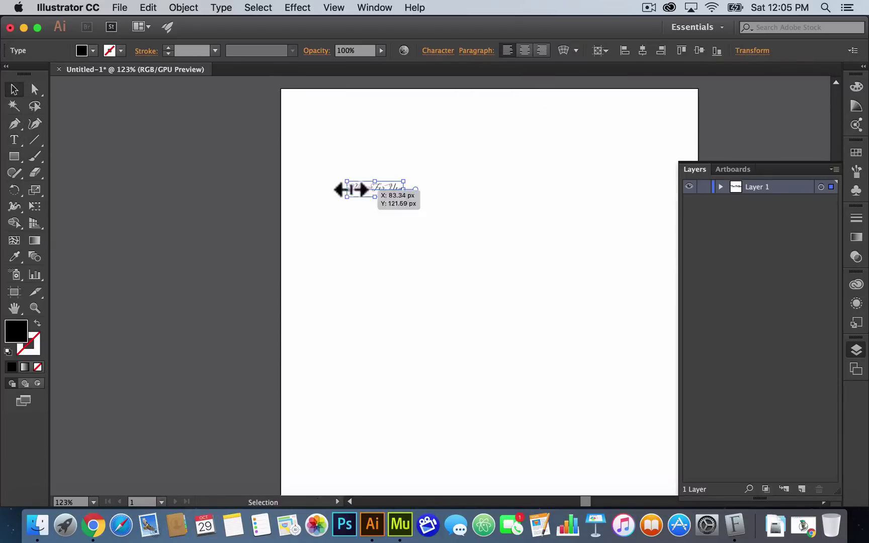
key(shift)
drag(406, 196, 689, 355)
key(super+z)
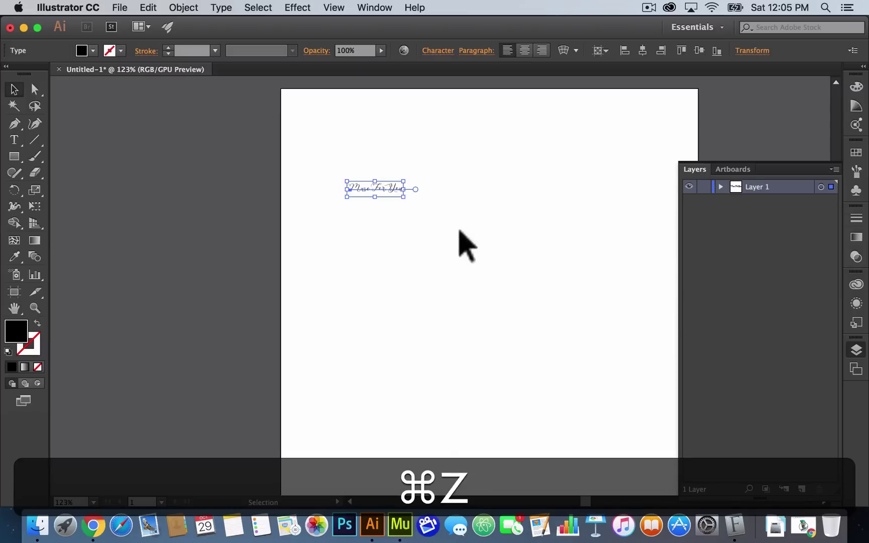
drag(406, 199, 610, 278)
drag(570, 241, 607, 235)
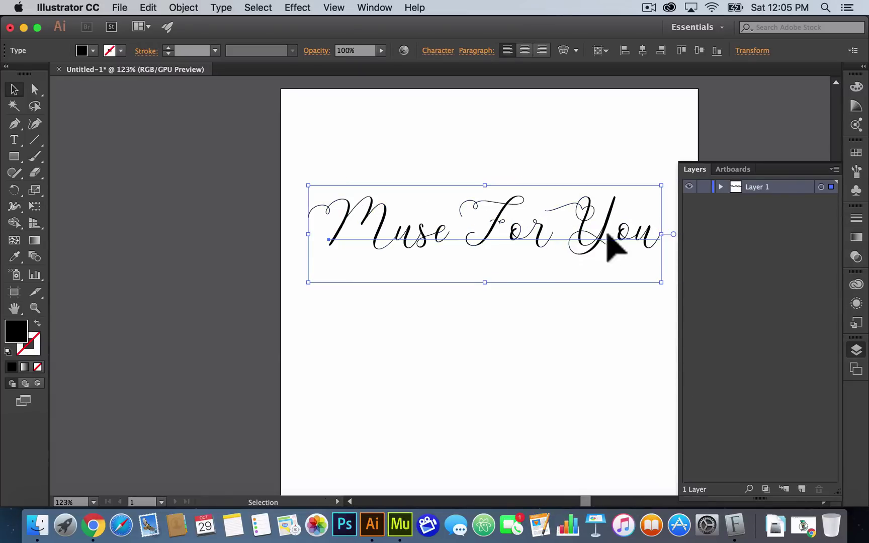
drag(550, 247, 550, 227)
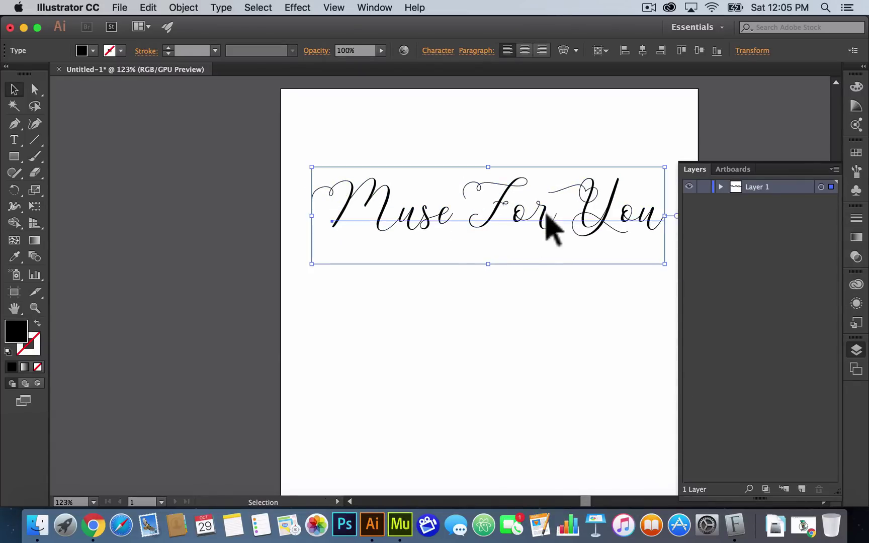
click(528, 307)
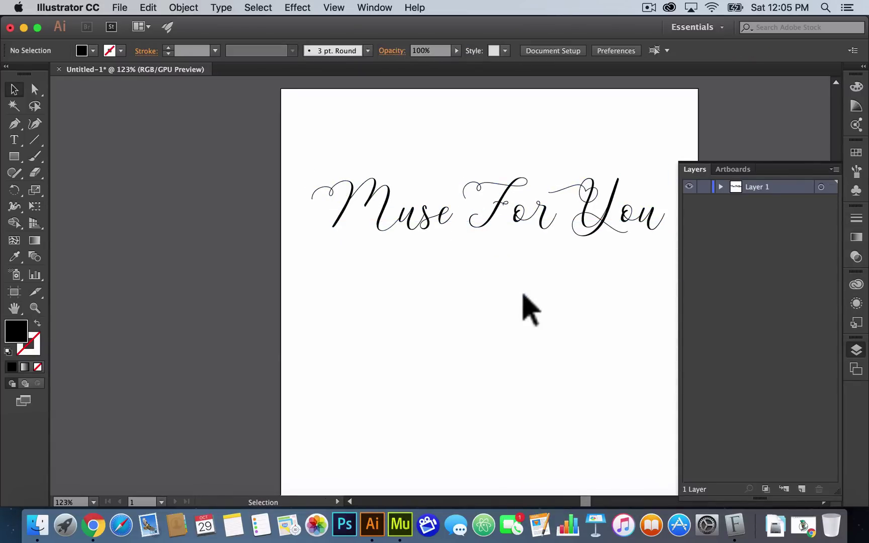
- Hide the layers overlay, move the "Muse For You" text toward the artboard's middle and align it to the vertical center
click(857, 350)
drag(581, 217, 579, 272)
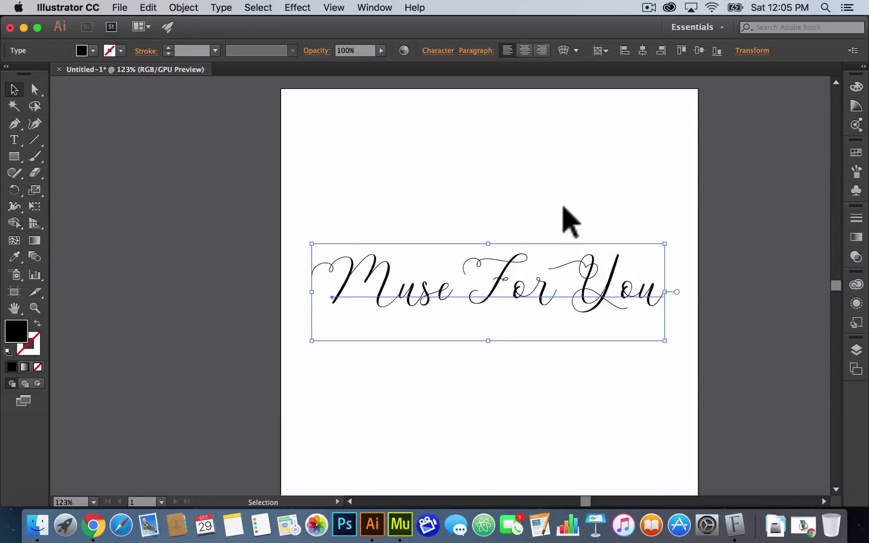
click(701, 51)
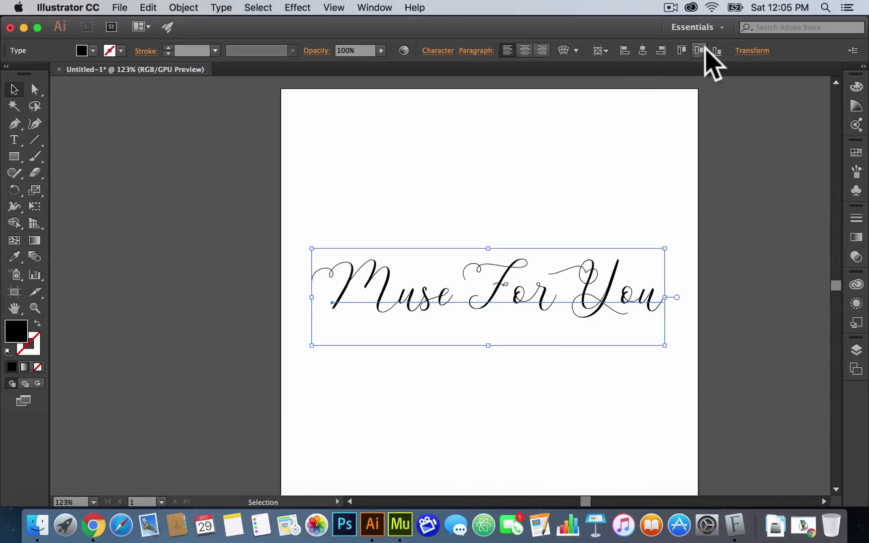
- Convert the "Muse For You" text to outlines and deselect it
click(641, 107)
click(531, 280)
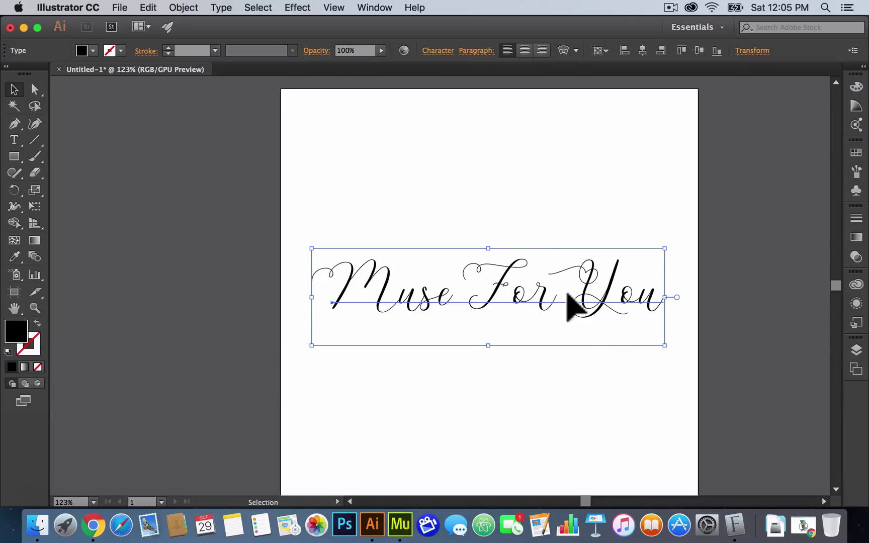
right_click(504, 294)
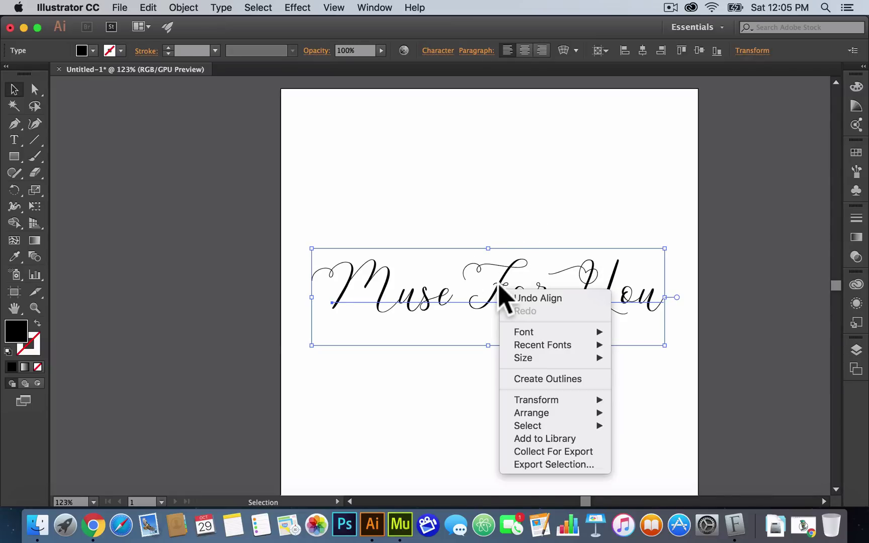
click(536, 379)
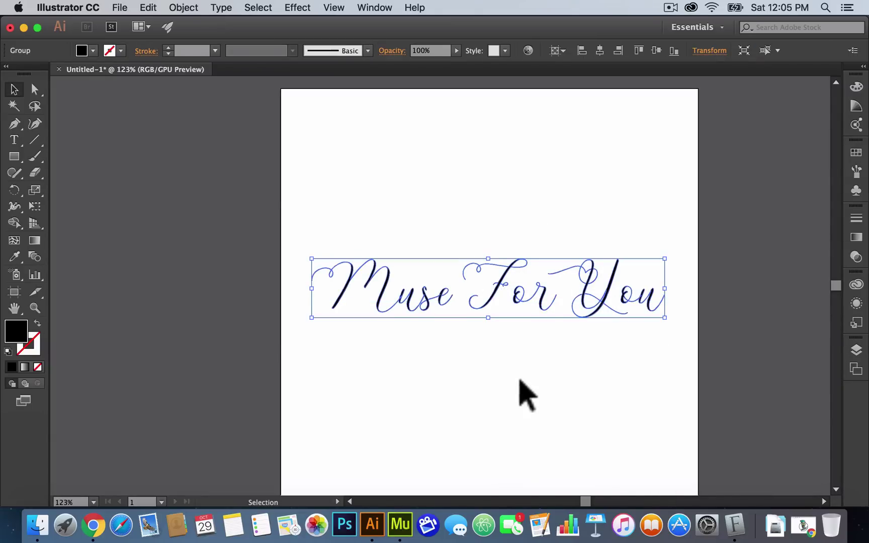
click(520, 380)
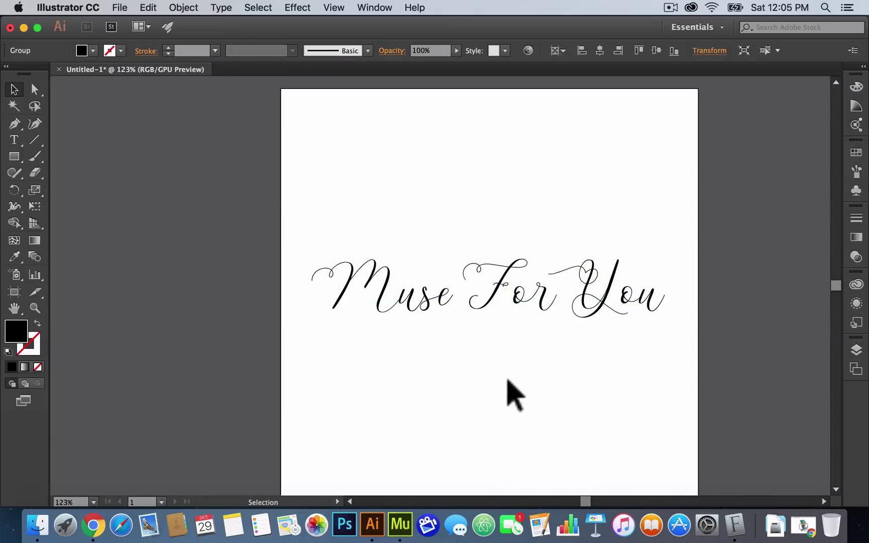
click(431, 303)
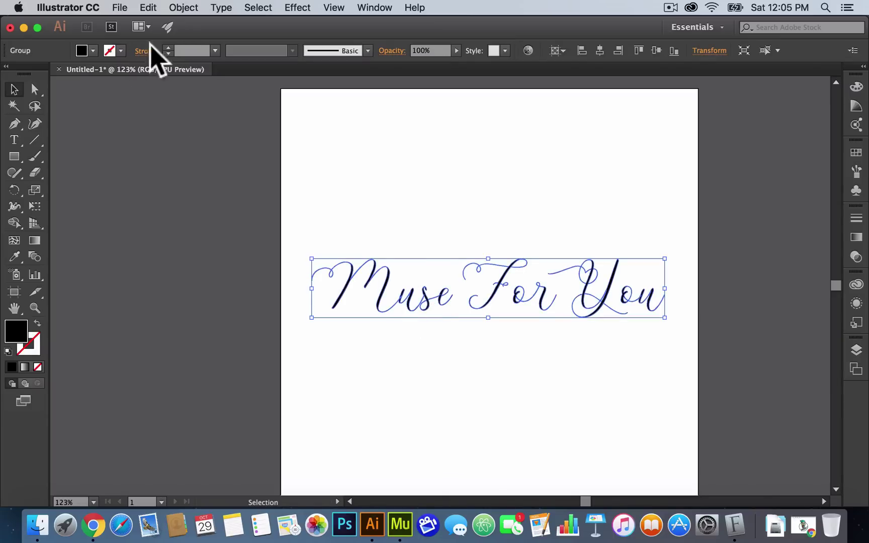
click(406, 201)
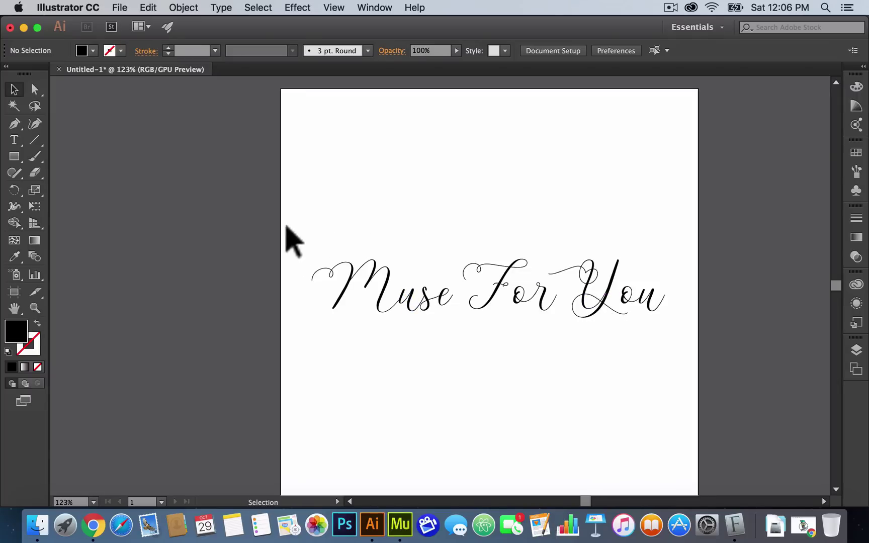
drag(315, 222, 657, 365)
click(660, 364)
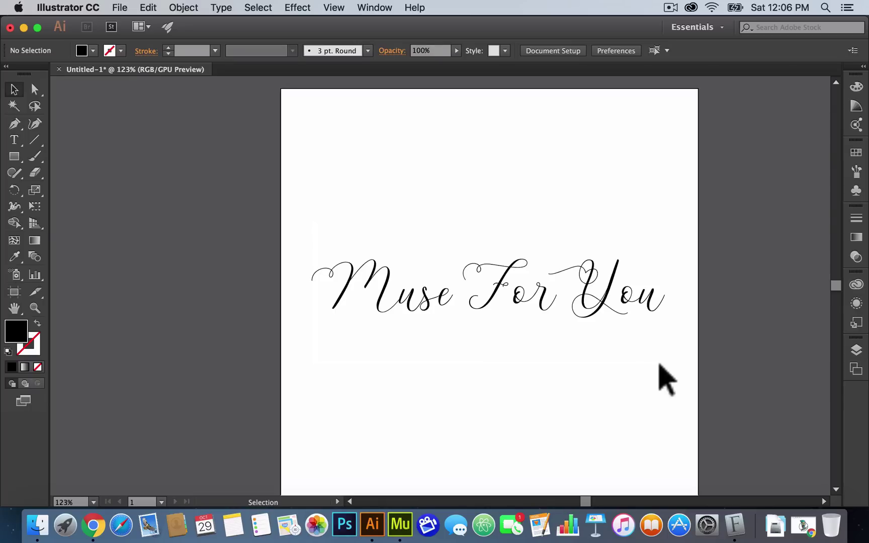
click(598, 302)
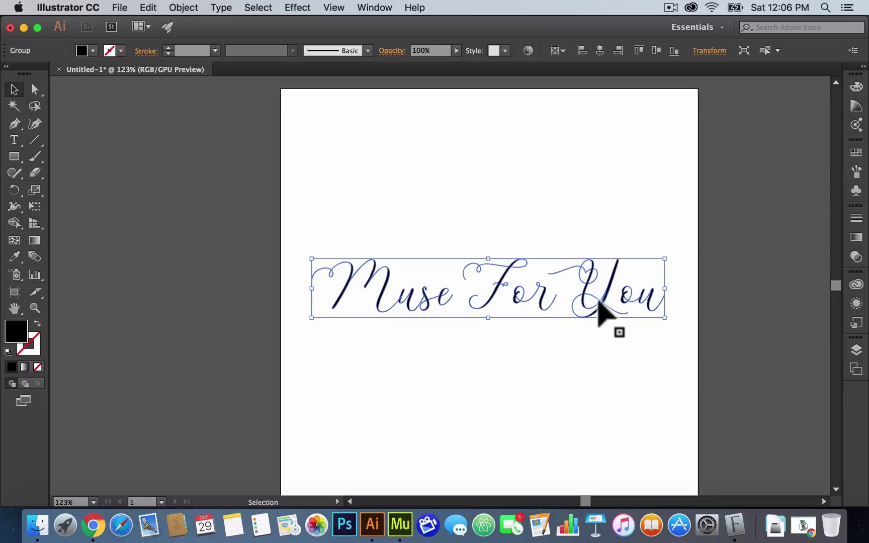
right_click(599, 304)
click(521, 403)
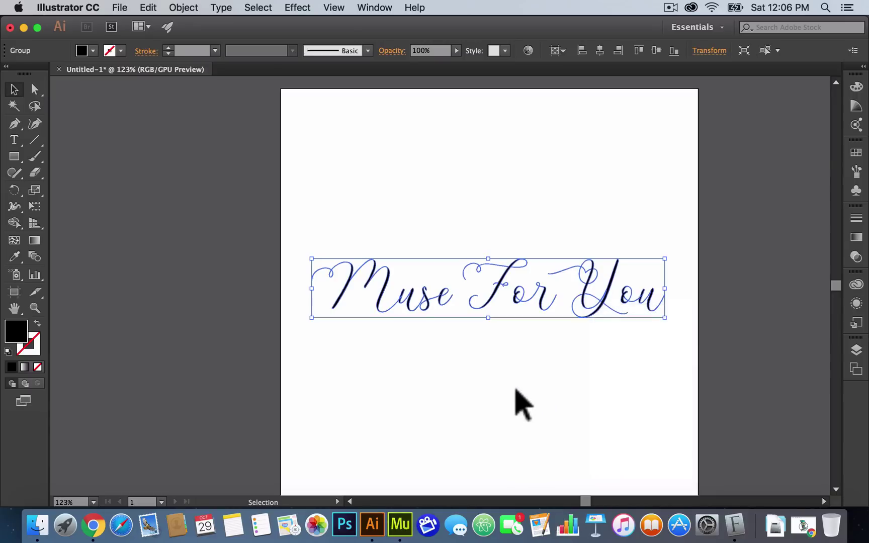
click(483, 394)
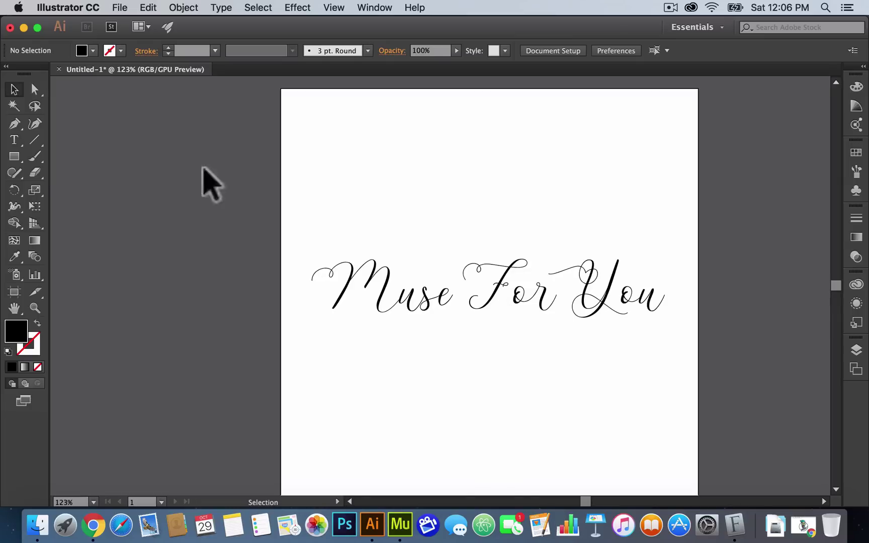
- Start an export of the artwork to the Fun With SVG Draw Widget folder under the name svg-draw-with-font
click(122, 7)
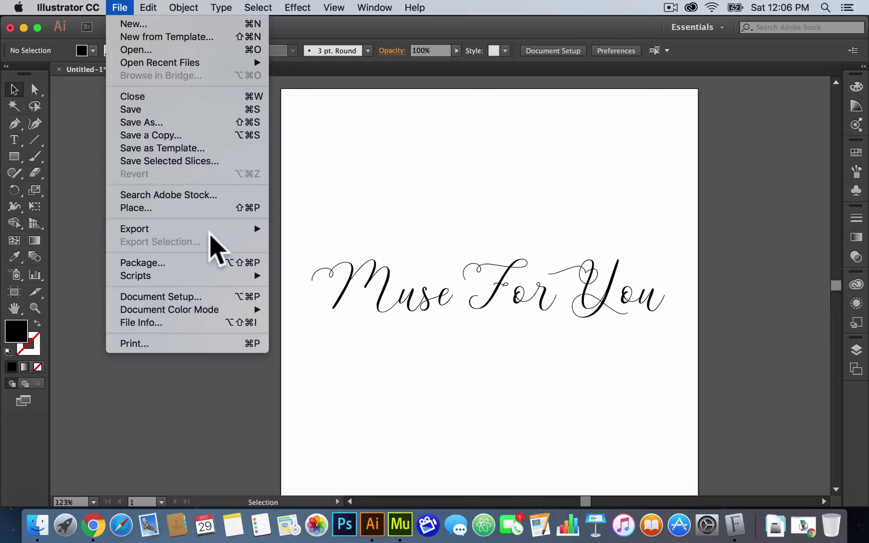
mouse_move(217, 232)
click(317, 243)
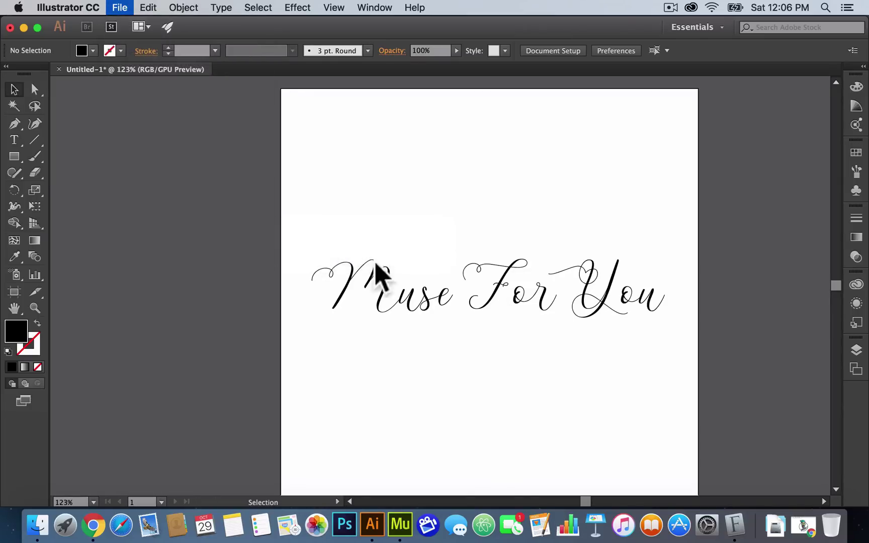
click(433, 108)
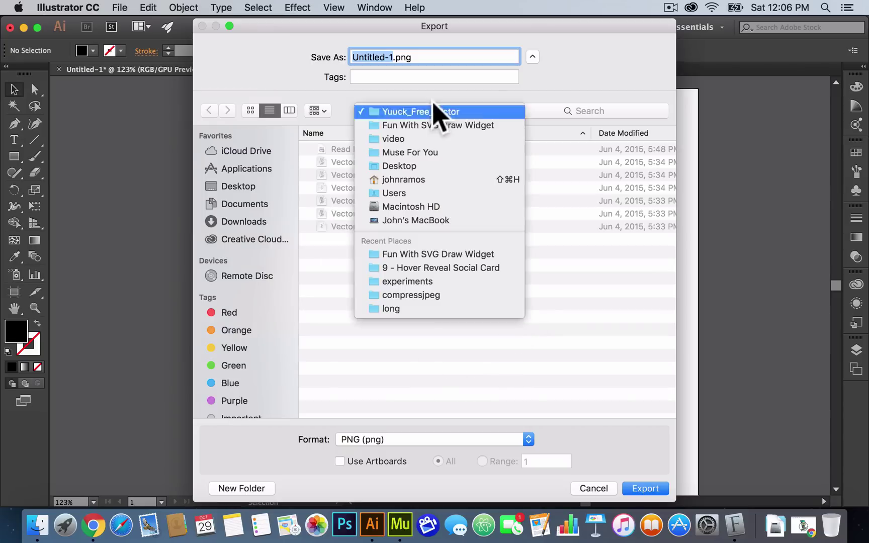
click(435, 126)
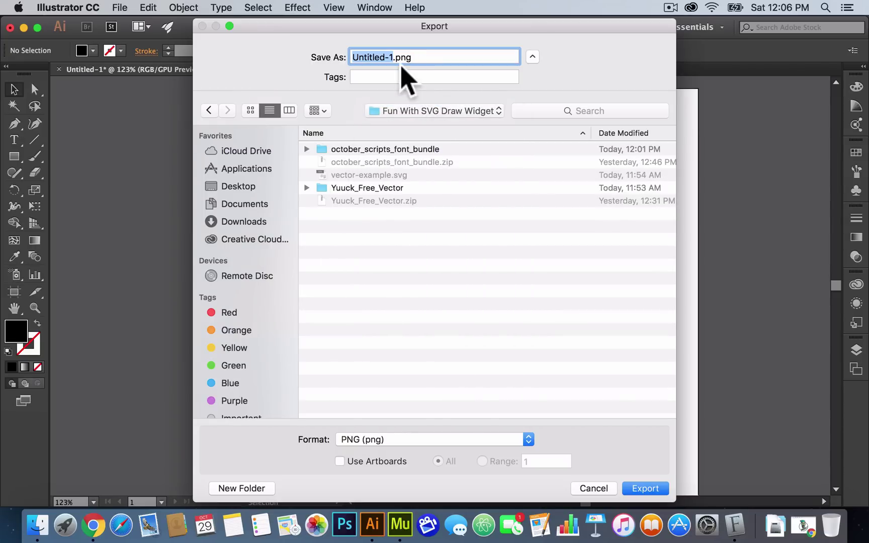
text(svg-dr)
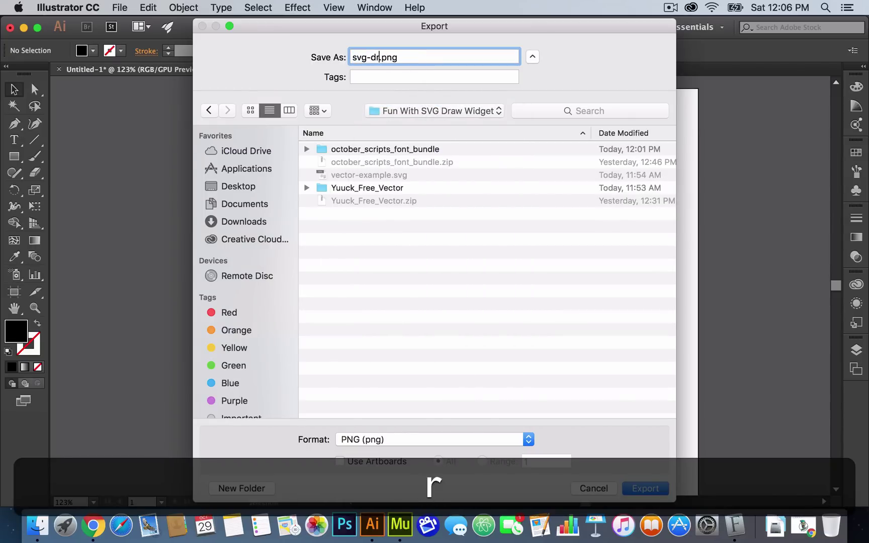
key(BackSpace)
text(raw-with-font)
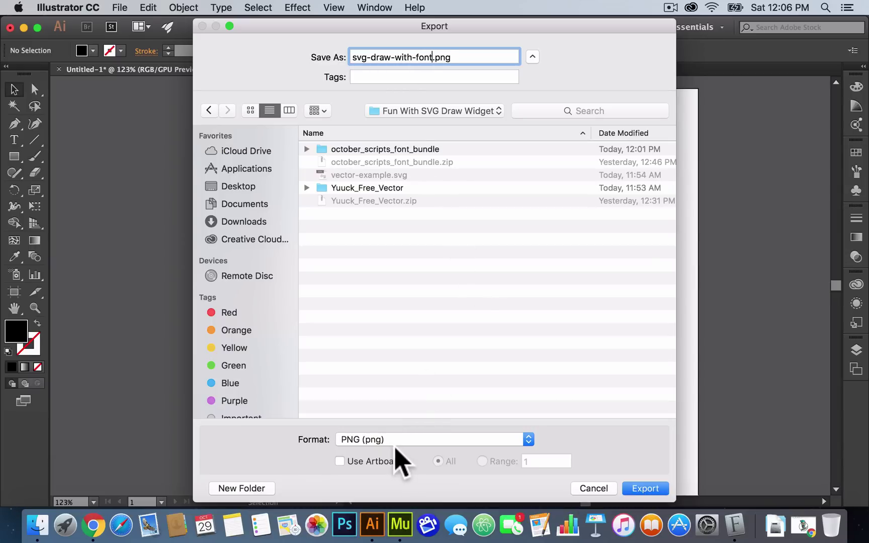
- Choose SVG as the export format and export the file with the default SVG options
click(396, 443)
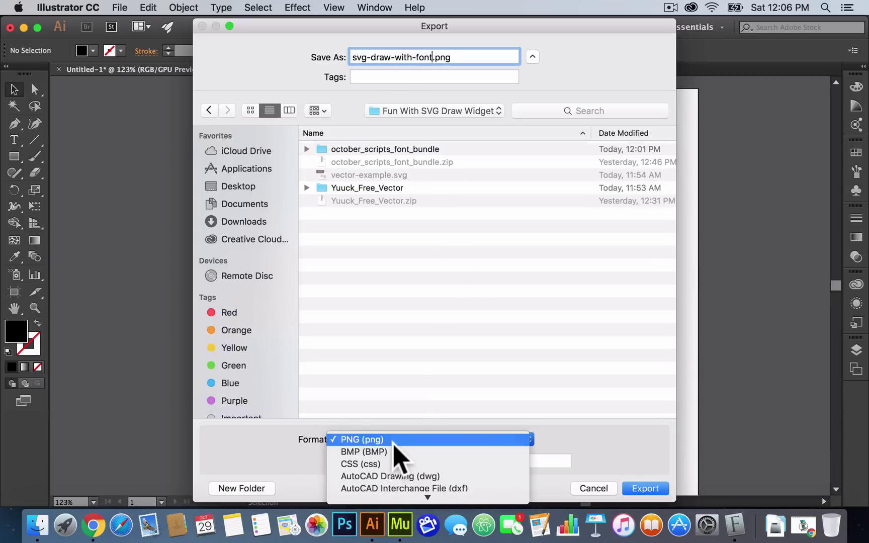
click(368, 495)
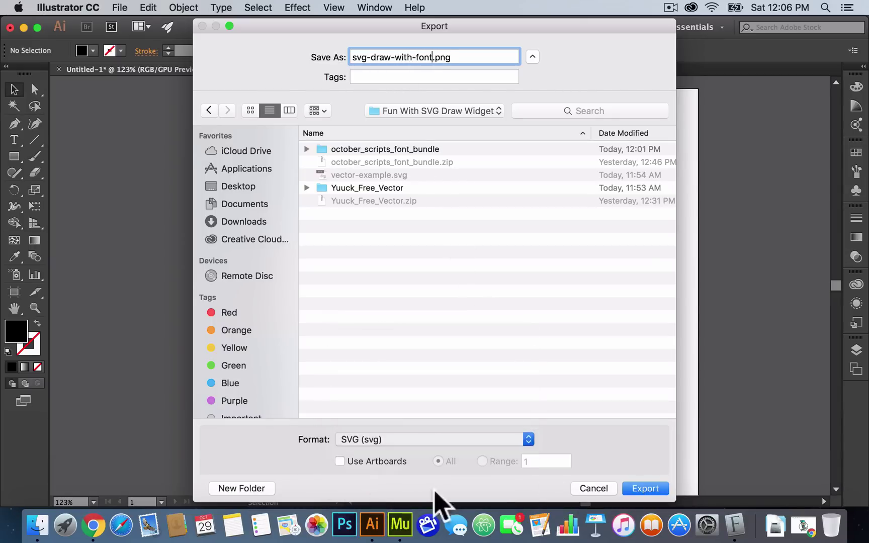
click(644, 488)
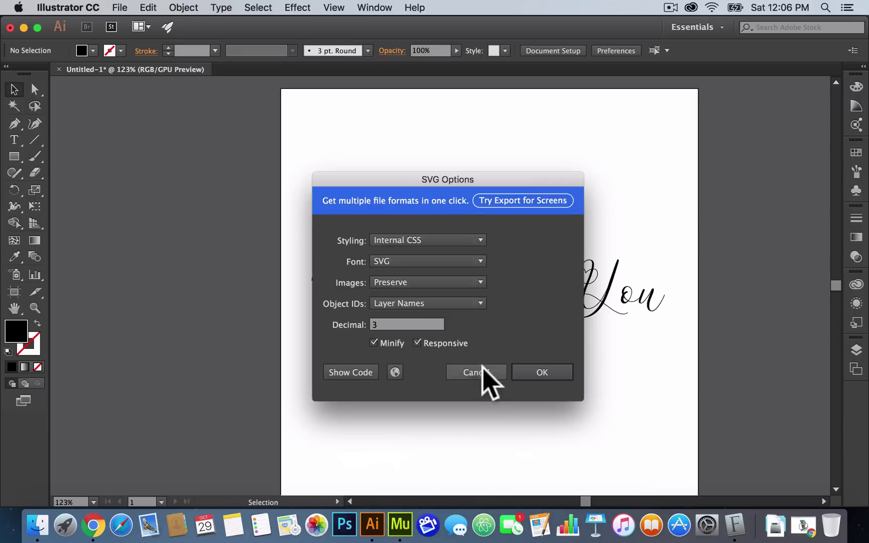
click(544, 371)
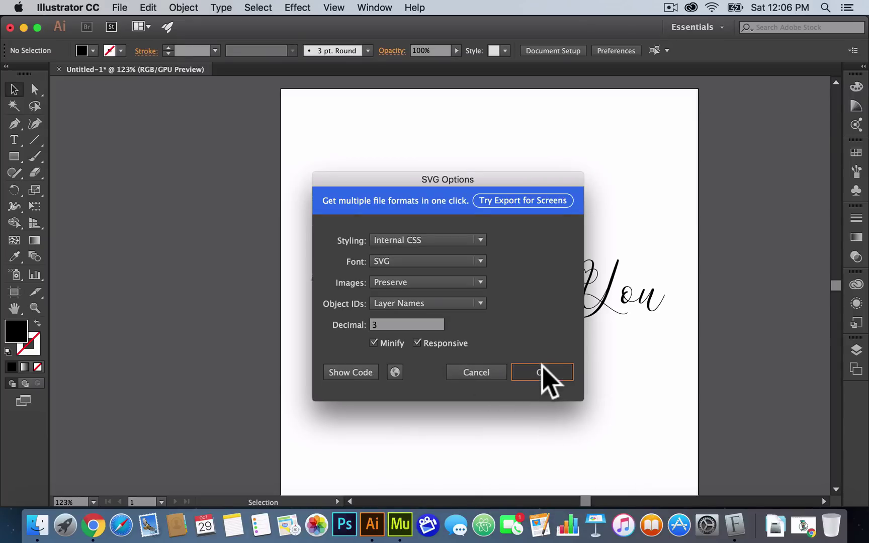
- Switch to Adobe Muse, duplicate the Home page of the Website-2 site and open the copy for design
click(401, 525)
click(187, 204)
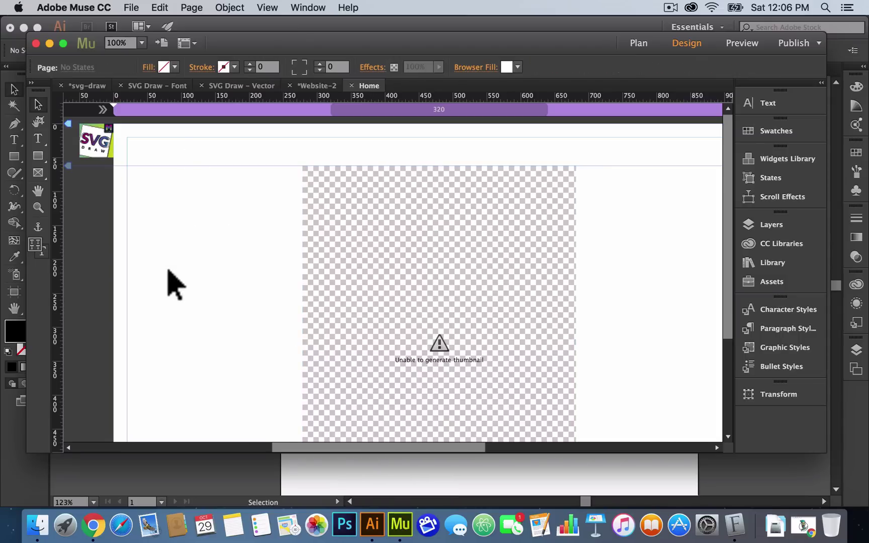
click(316, 86)
right_click(169, 169)
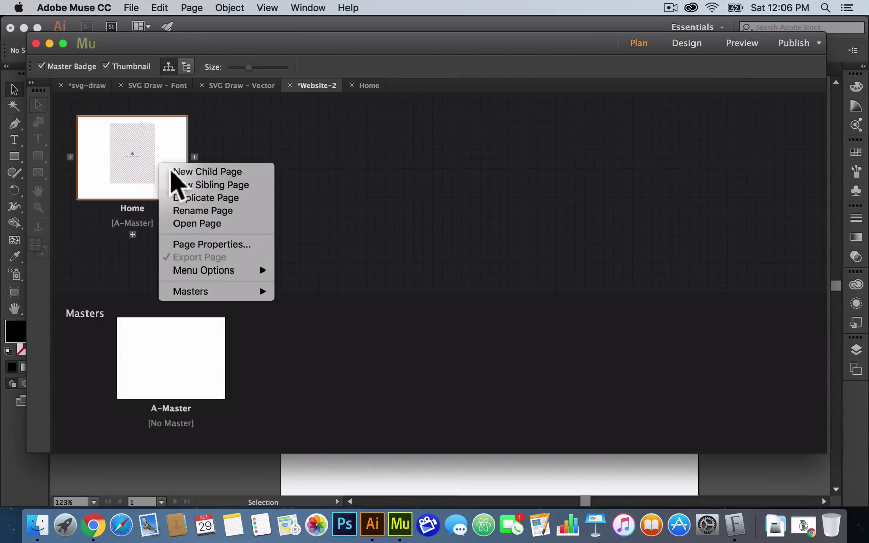
click(197, 197)
double_click(270, 174)
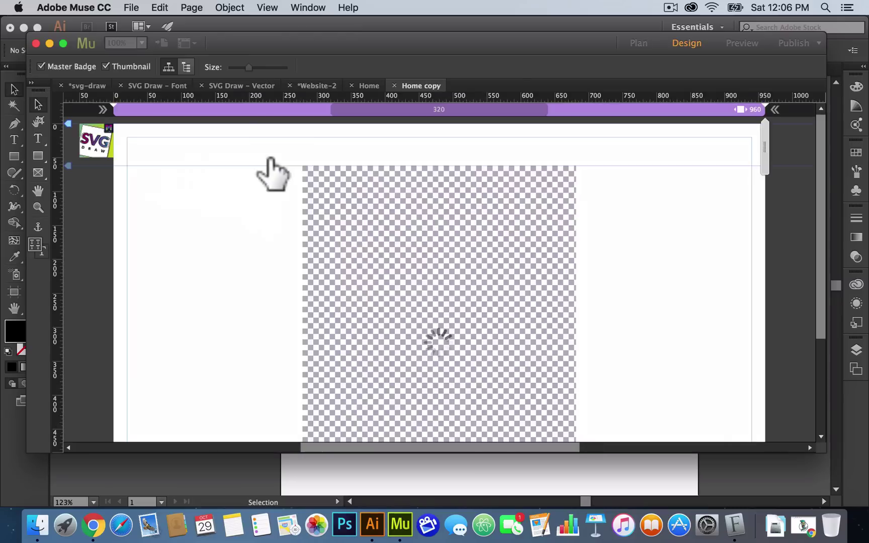
- Replace the SVG Draw widget's image on the Home copy page with svg-draw-with-font.svg and close the widget options
click(434, 213)
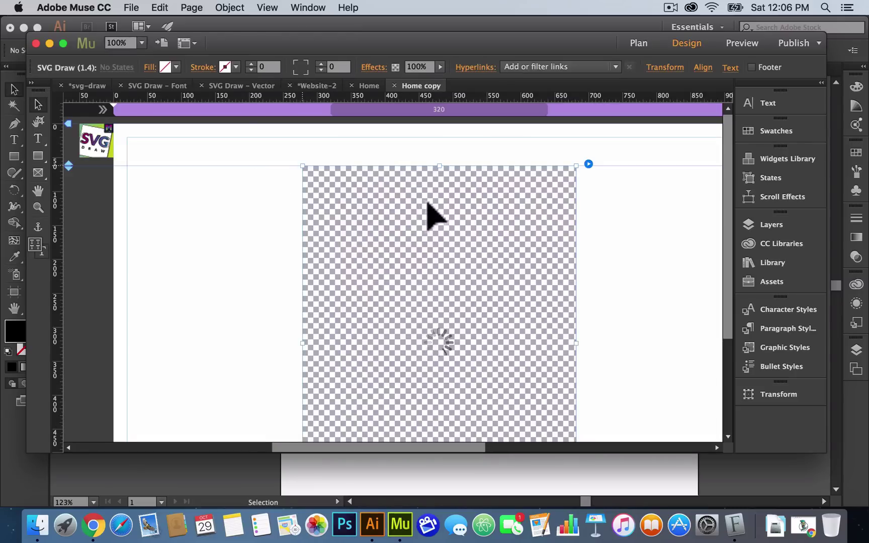
click(589, 164)
click(588, 166)
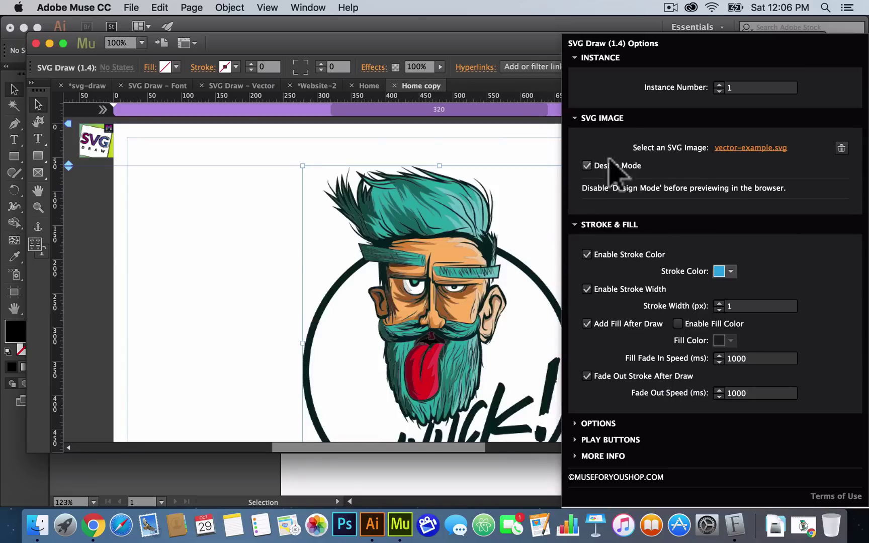
click(728, 148)
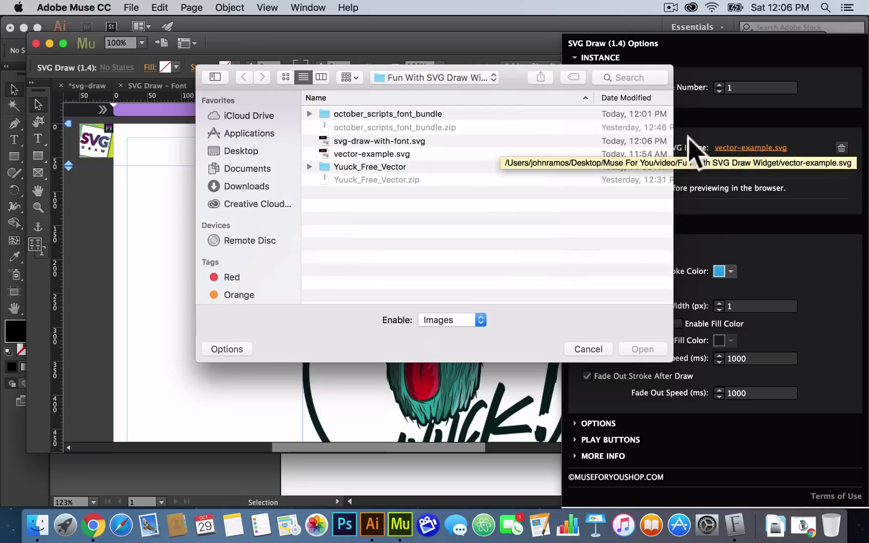
click(387, 142)
double_click(387, 142)
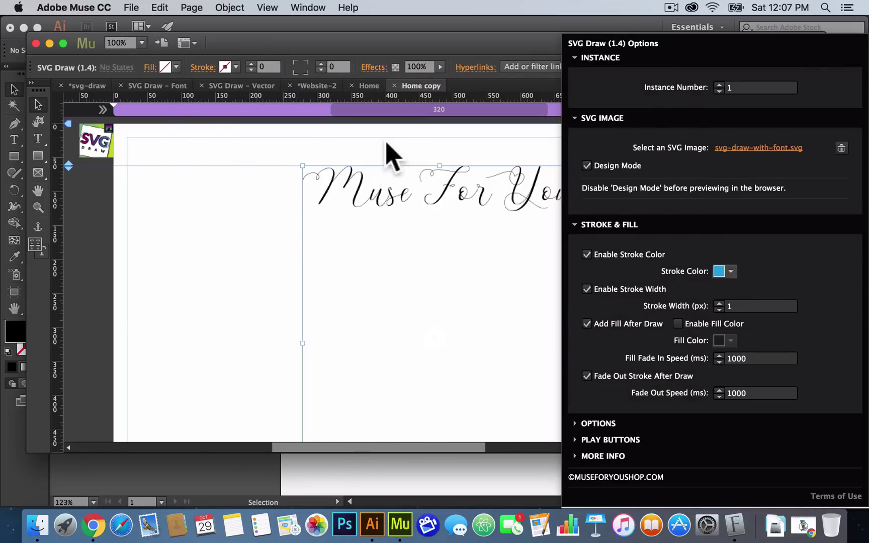
click(450, 284)
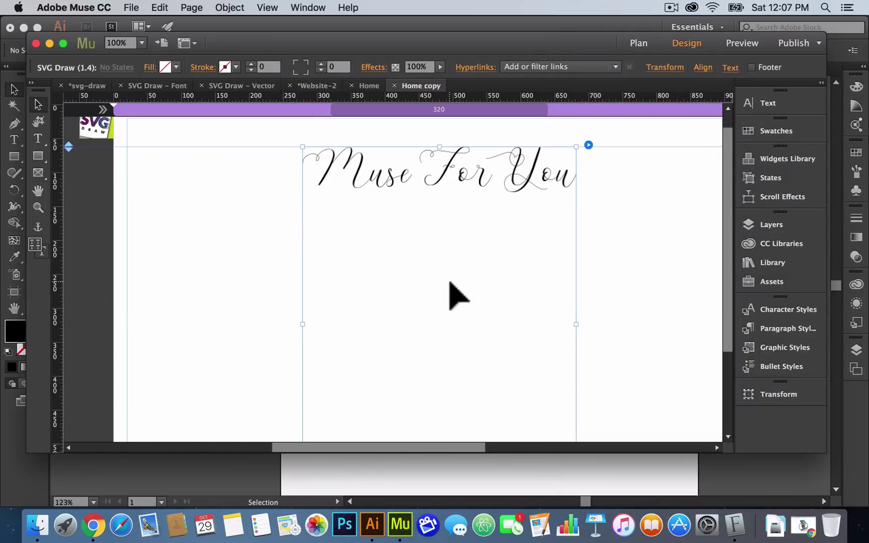
- Widen the SVG Draw widget to span most of the page, reduce its height to fit the lettering, and center it horizontally
key(super+minus)
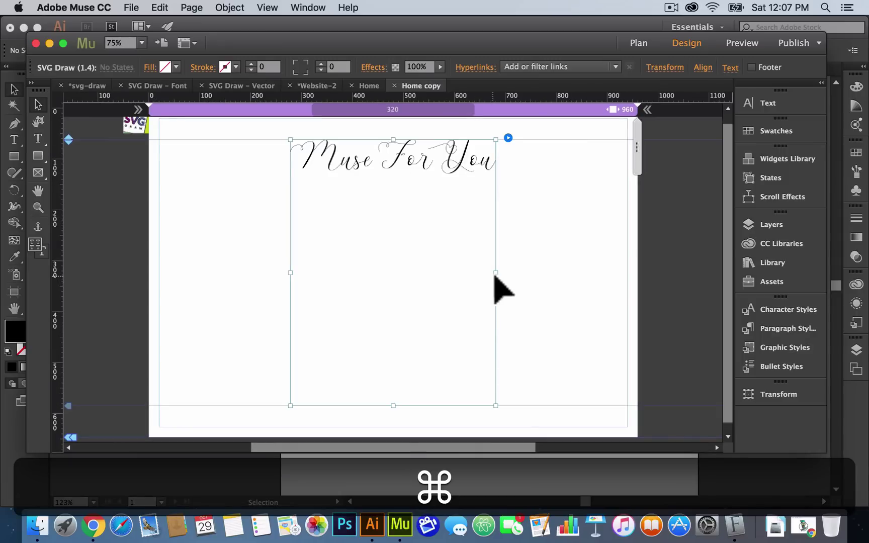
drag(496, 273, 617, 273)
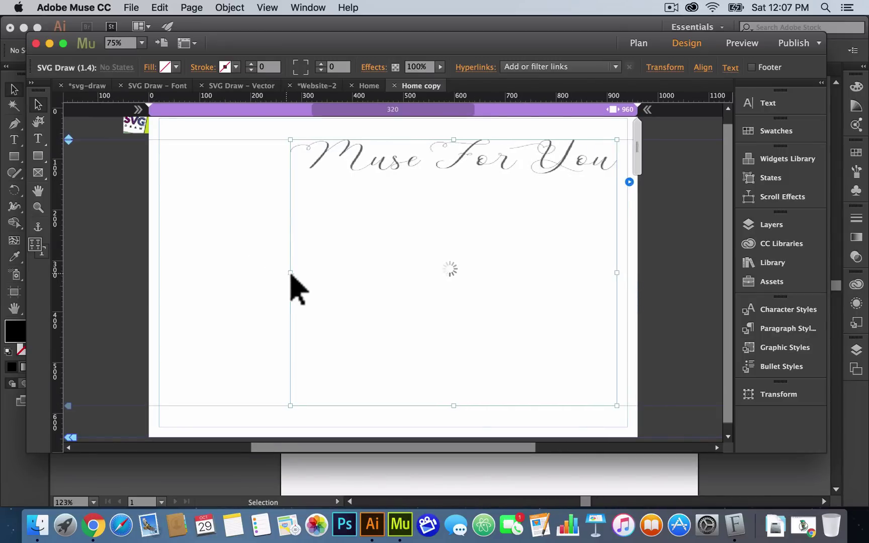
drag(291, 272, 204, 273)
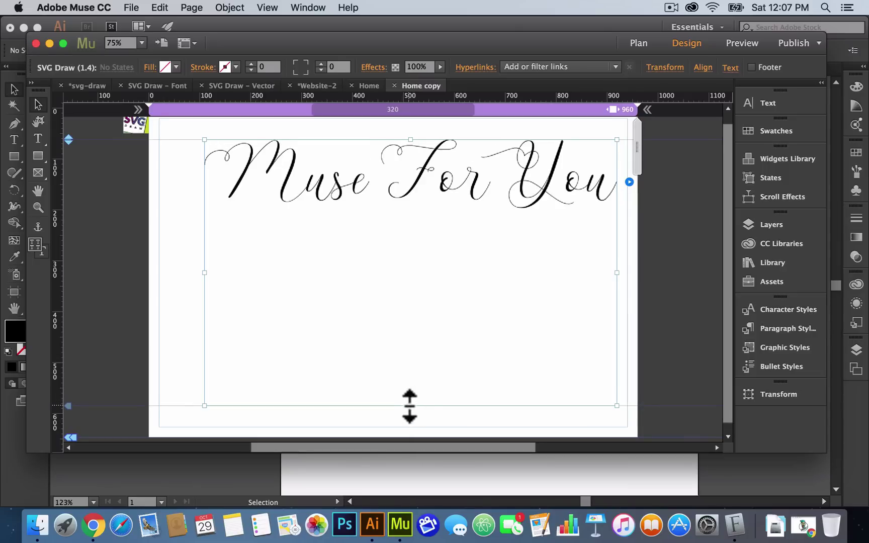
drag(410, 406, 411, 176)
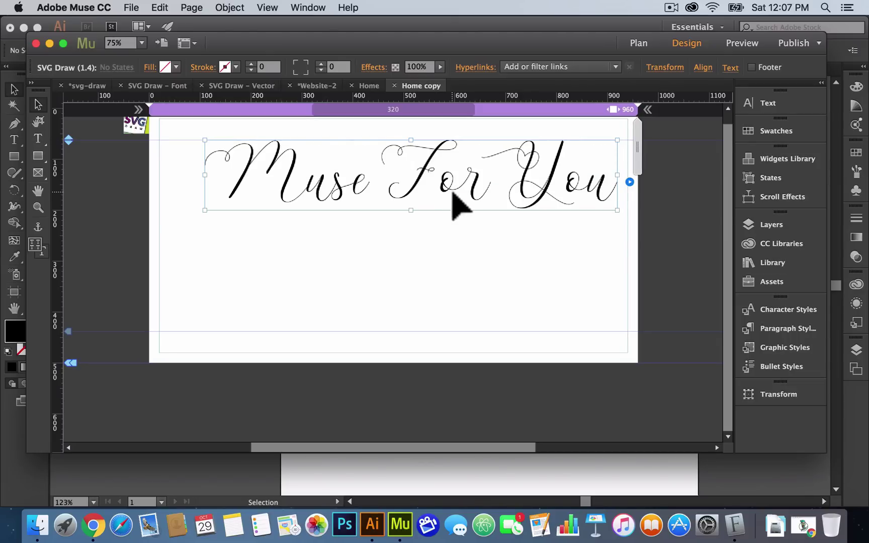
drag(455, 188, 441, 187)
click(443, 271)
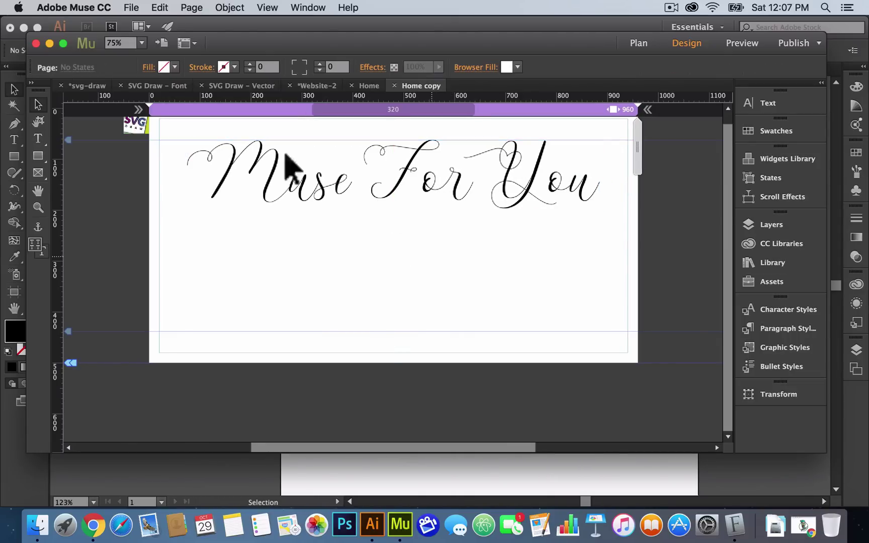
- Preview the Home copy page in the browser to check the lettering's draw animation, and return to Muse
click(132, 7)
click(179, 224)
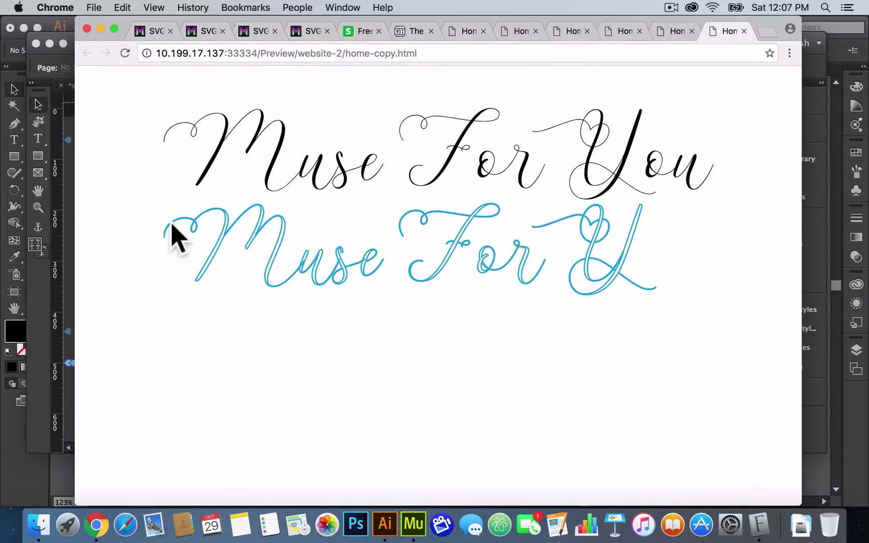
click(64, 287)
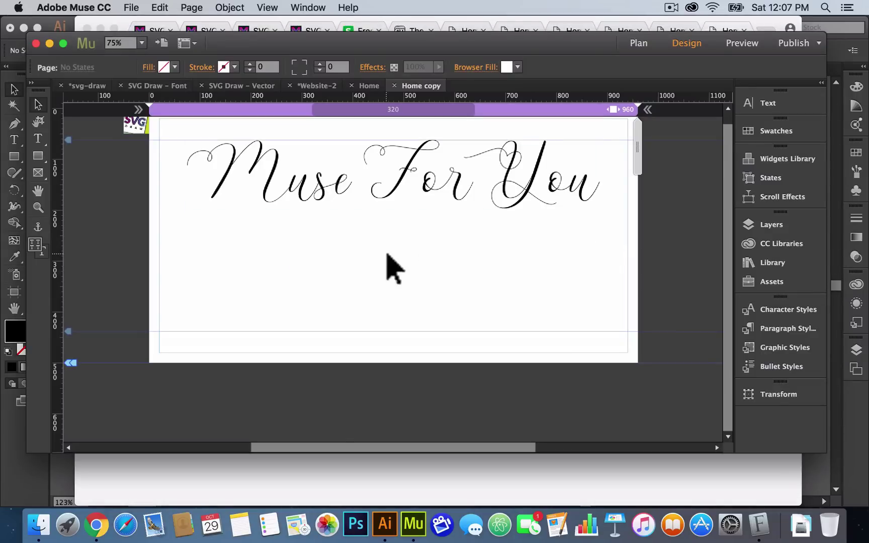
- Disable Design Mode for the "Muse For You" SVG Draw widget and set its animation type to Delayed
click(596, 196)
click(613, 139)
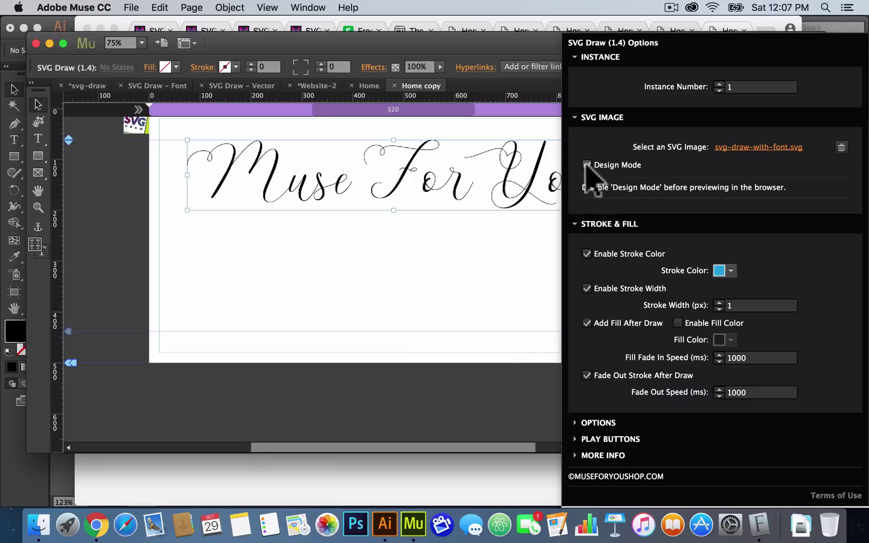
click(586, 165)
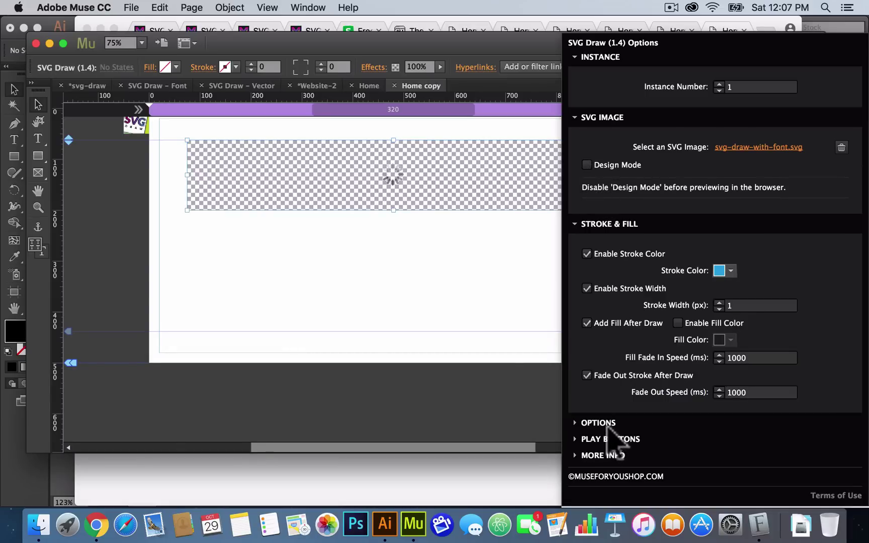
click(601, 423)
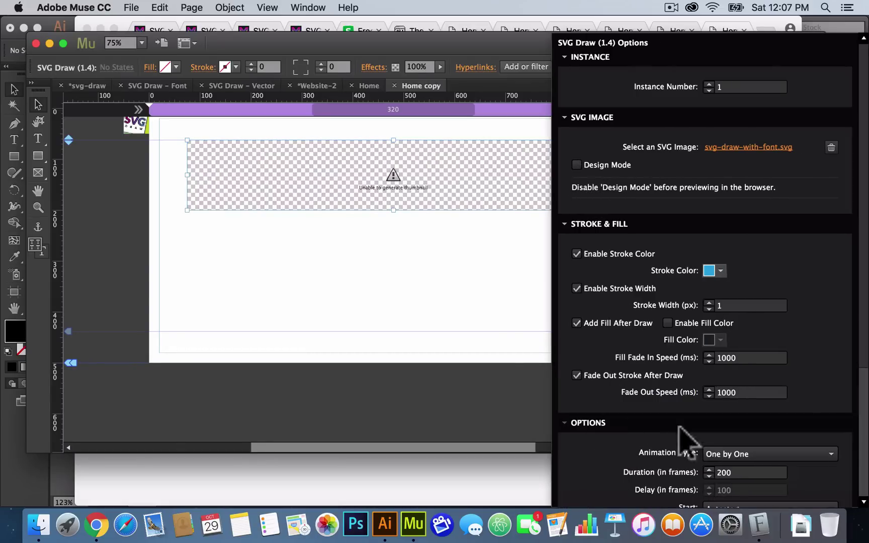
click(735, 455)
click(731, 470)
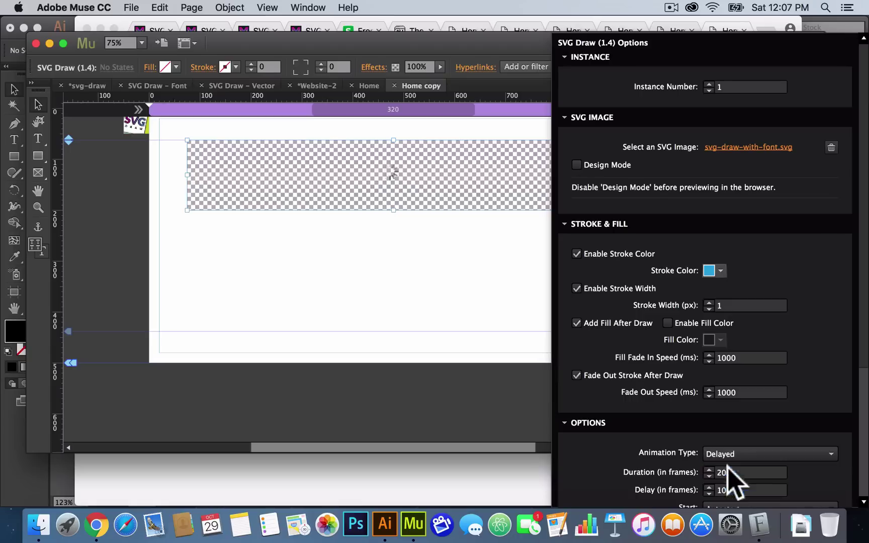
- Set the widget's stroke color to the dark navy swatch 0E1E28 and its stroke width to 0.5 px
click(719, 271)
click(639, 355)
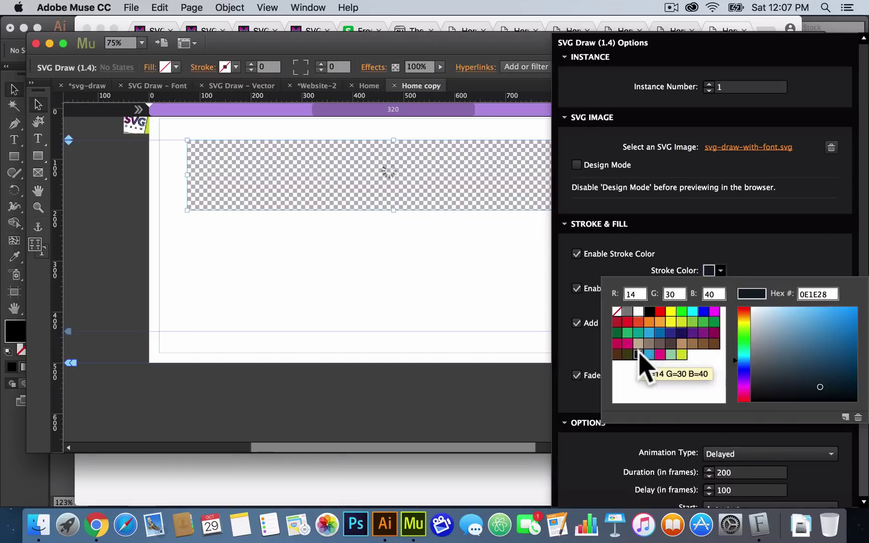
click(717, 305)
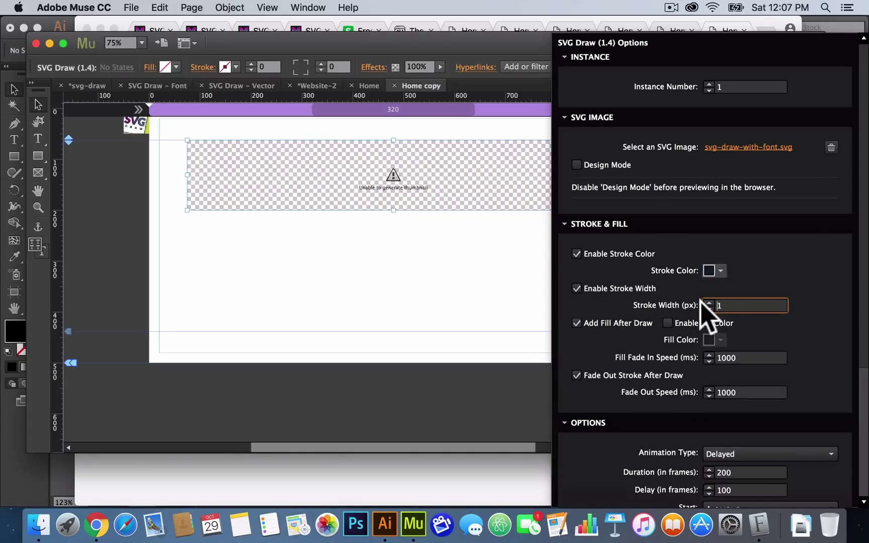
key(super+a)
text(0.5)
key(Return)
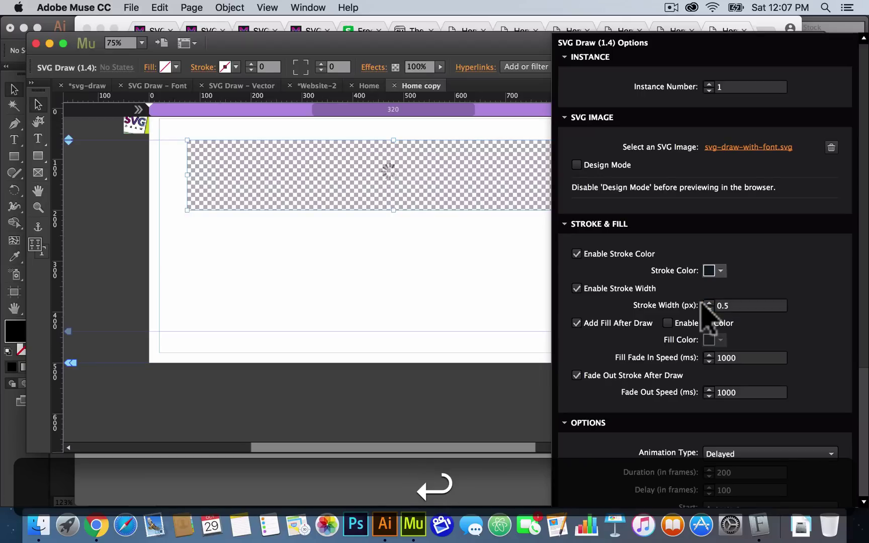
- Enable the widget's fill color, choose the light blue swatch for it, and close the widget options
click(668, 323)
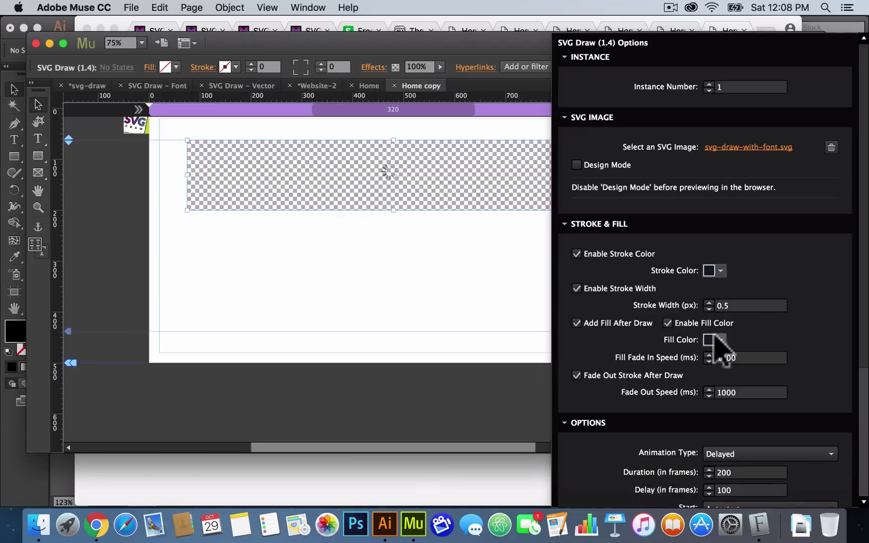
click(721, 340)
click(649, 423)
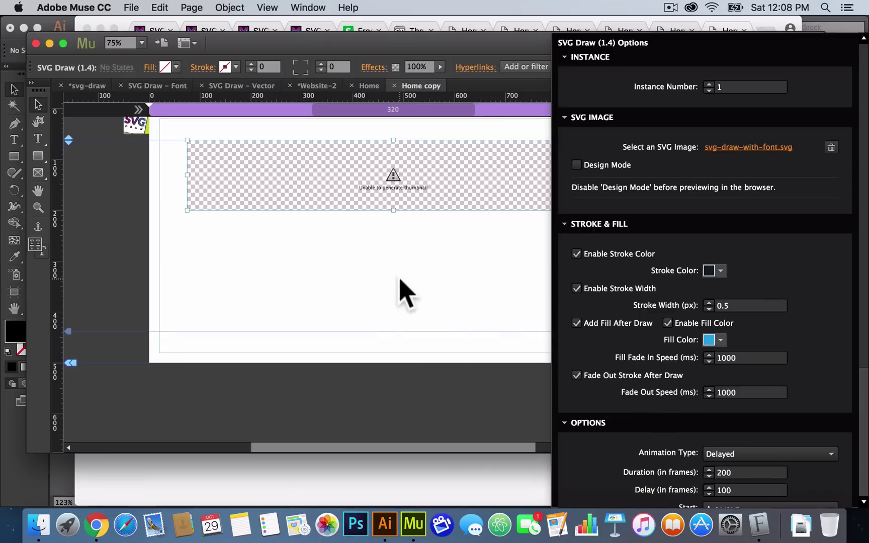
click(353, 280)
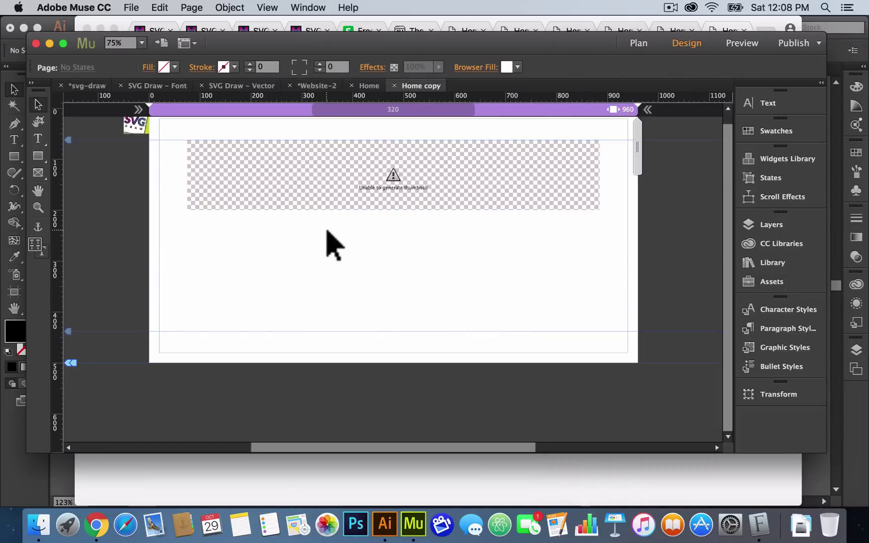
- Preview the Home copy page in the browser to check the lettering's new stroke and fill, and return to Muse
click(132, 7)
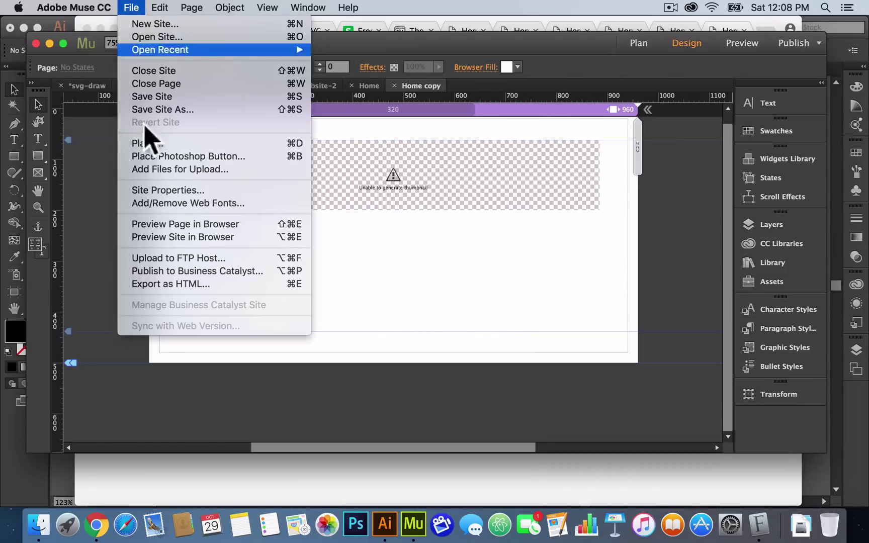
click(171, 223)
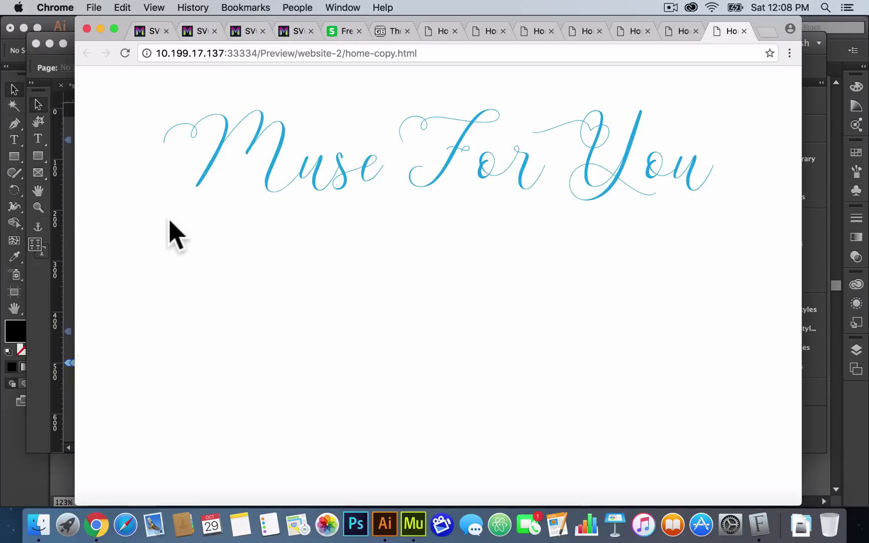
click(55, 288)
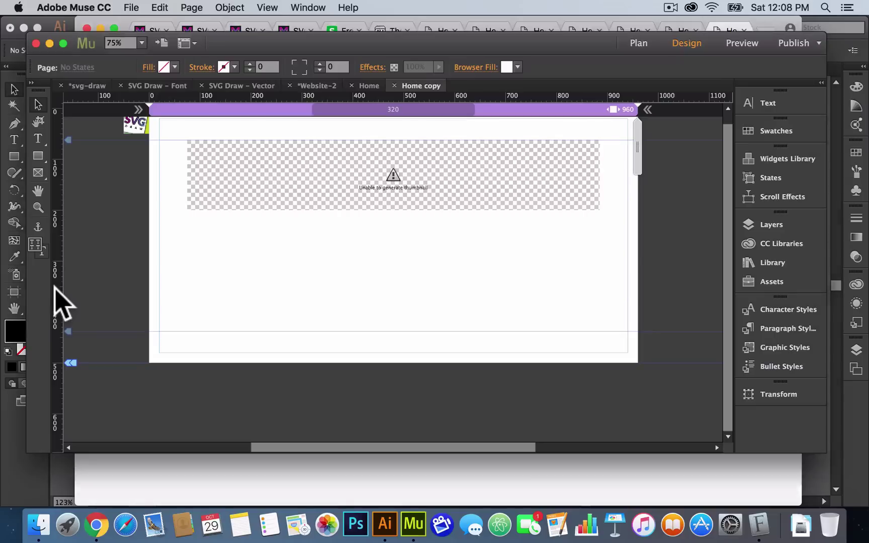
- Try disabling the SVG Draw widget's stroke color and look through its animation options
click(573, 181)
click(609, 139)
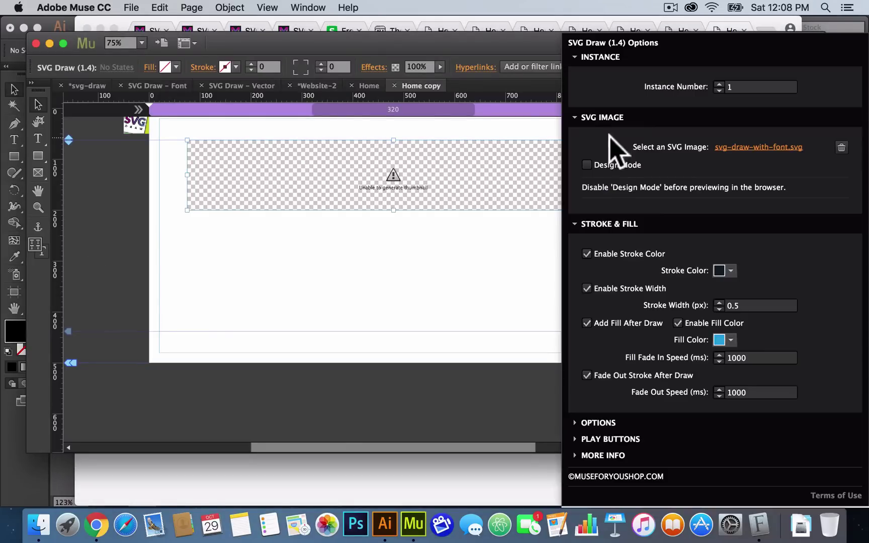
click(587, 254)
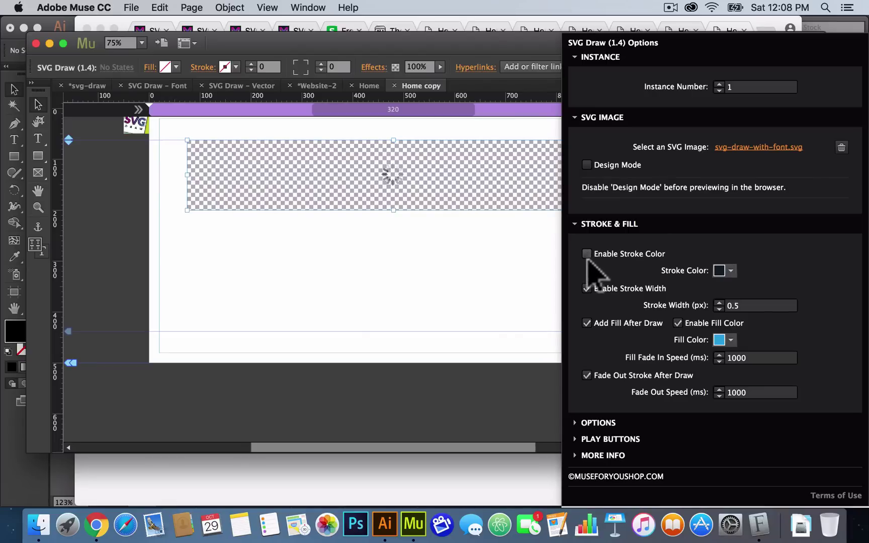
click(587, 288)
click(587, 289)
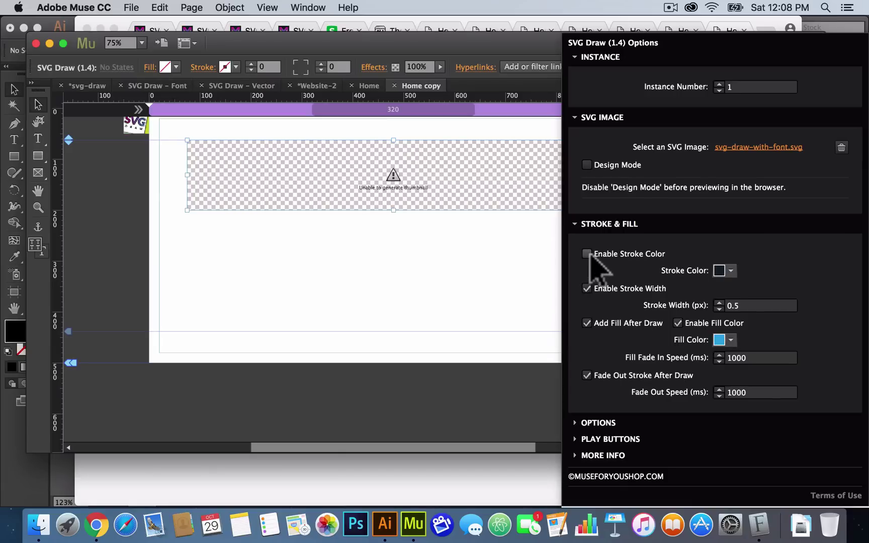
click(606, 423)
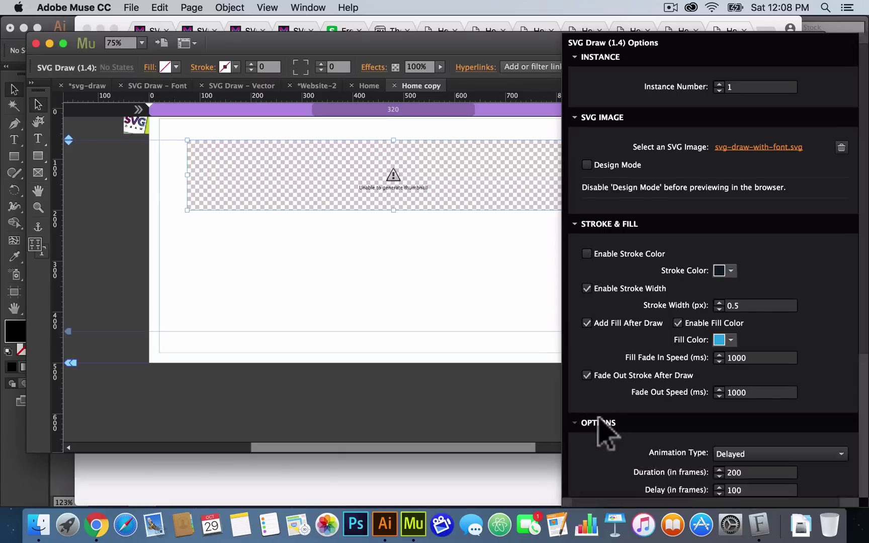
scroll(636, 447, down, 5)
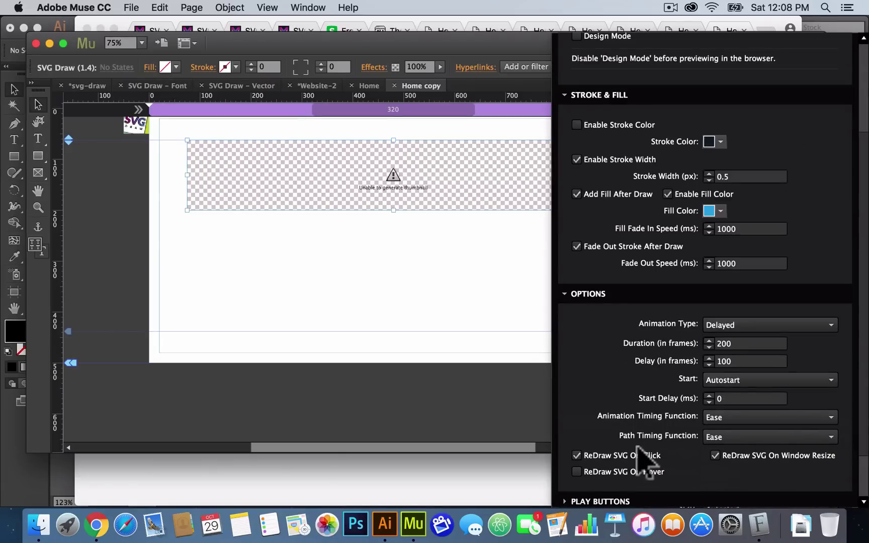
scroll(641, 459, up, 5)
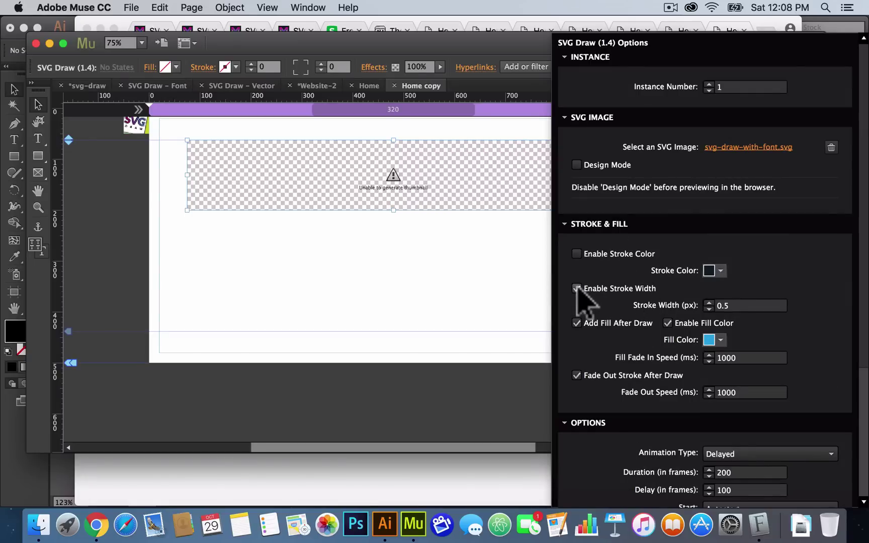
- Toggle the widget's stroke color and stroke width settings, leave both enabled, and close the widget options
click(577, 255)
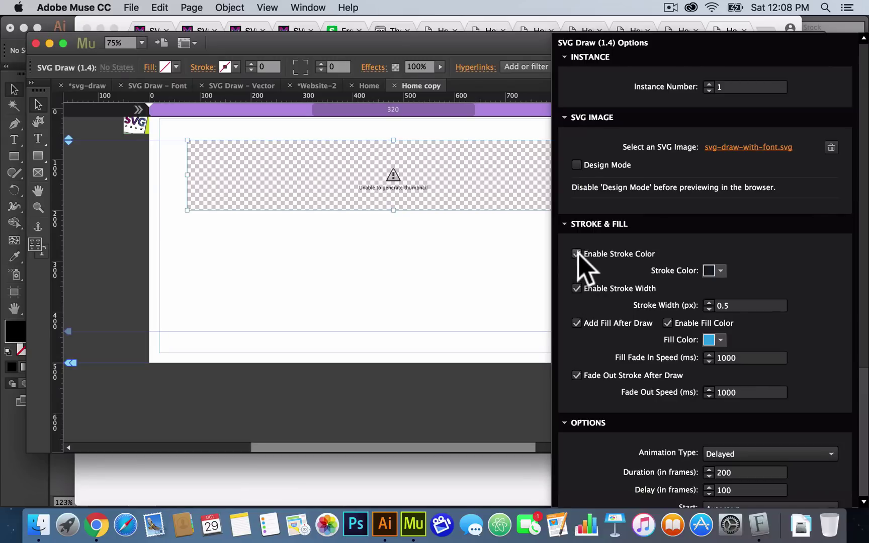
click(576, 289)
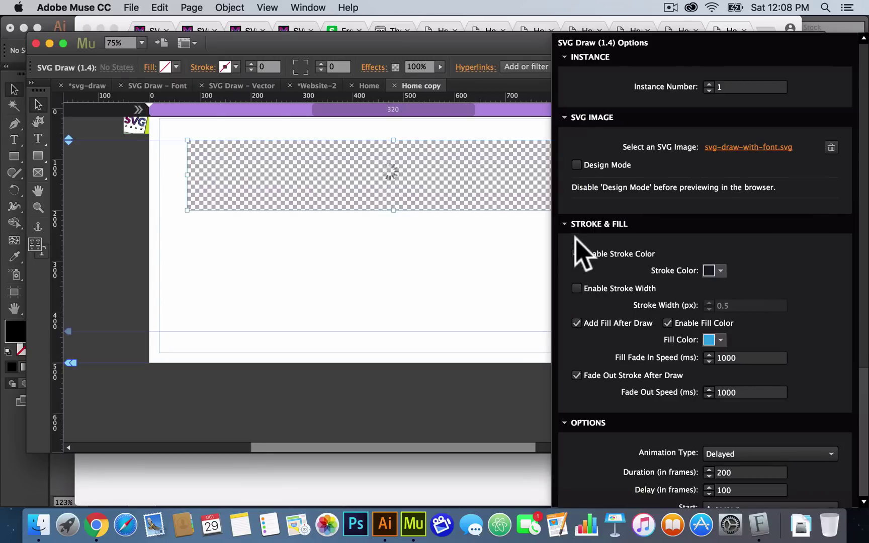
click(576, 253)
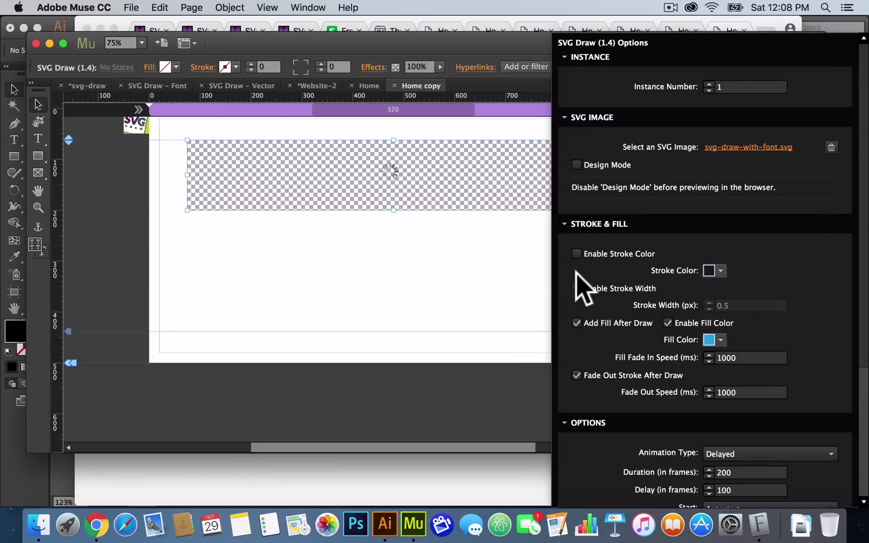
click(577, 254)
click(578, 302)
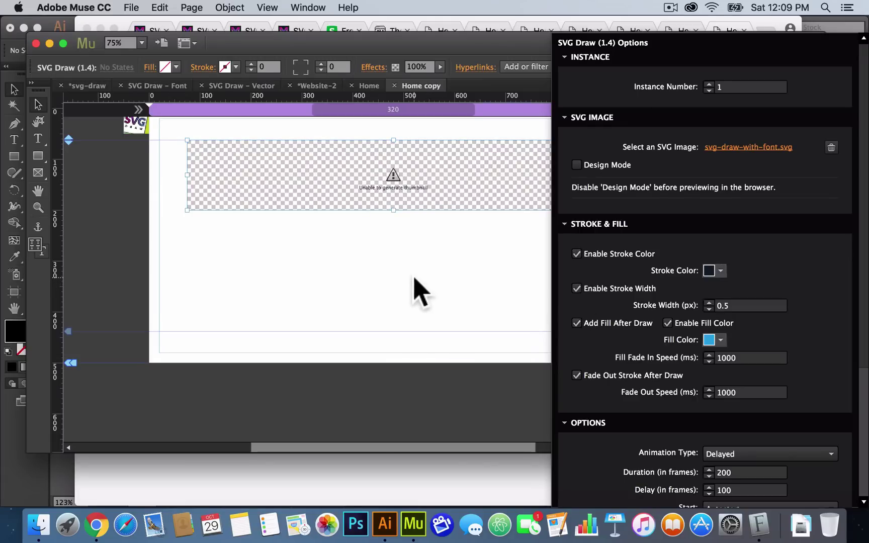
click(385, 271)
- Preview the Home copy page in the browser again to review the finished lettering animation, and return to Muse
click(130, 7)
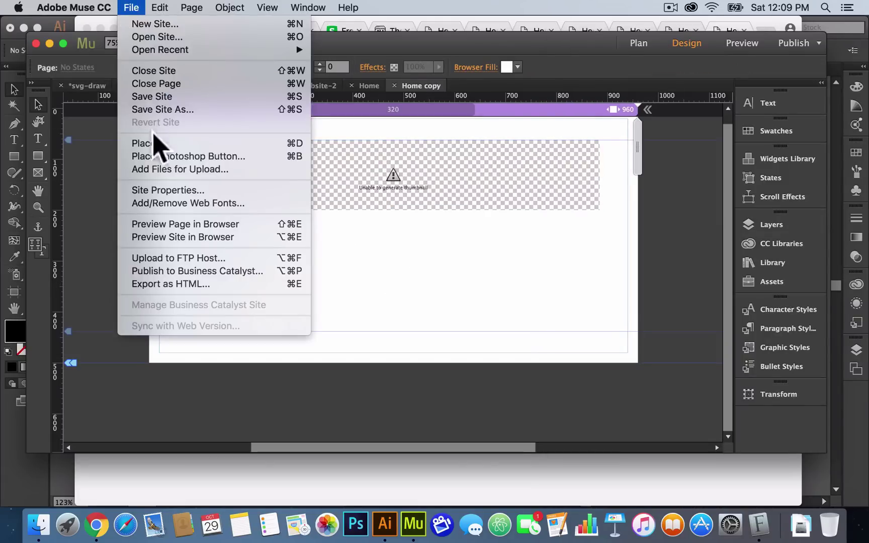
click(172, 225)
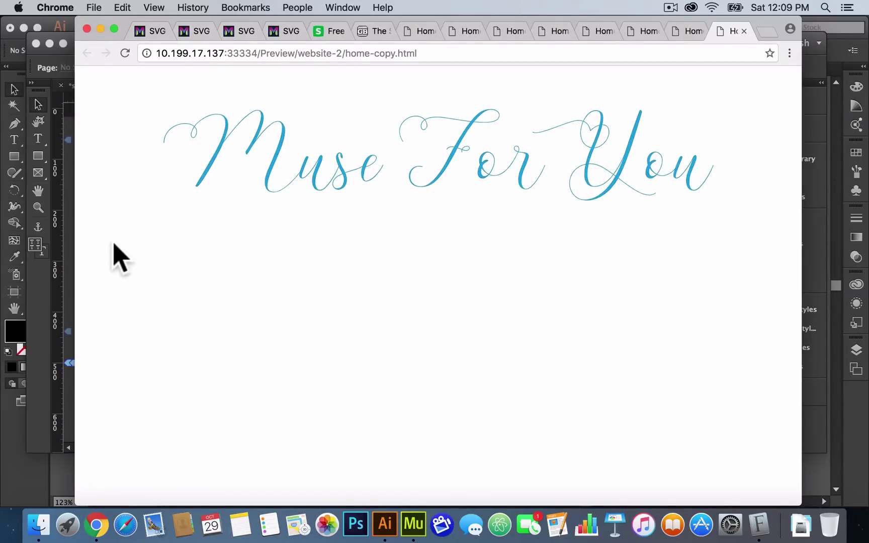
click(70, 281)
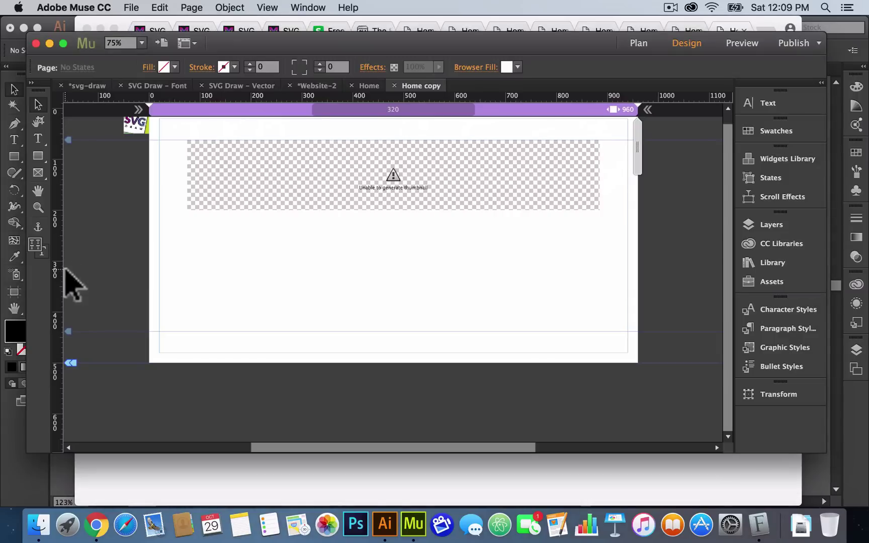
click(453, 21)
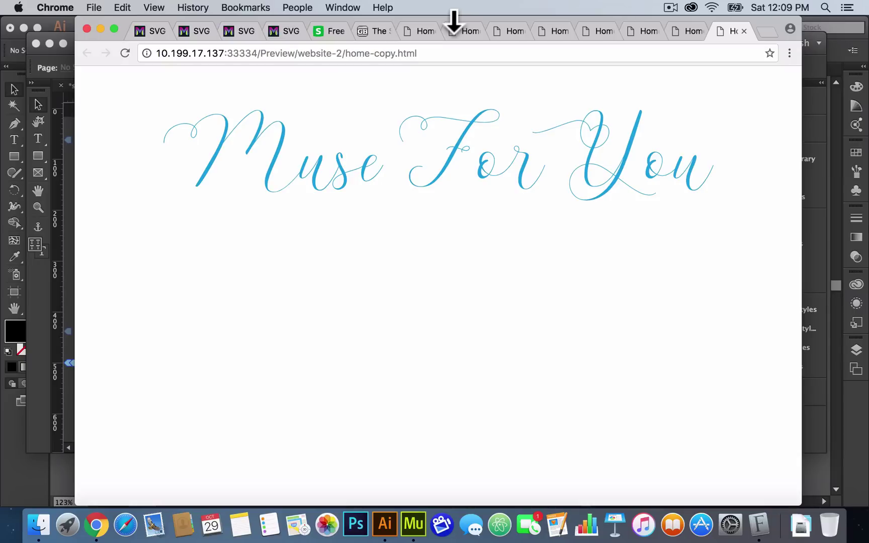
click(59, 334)
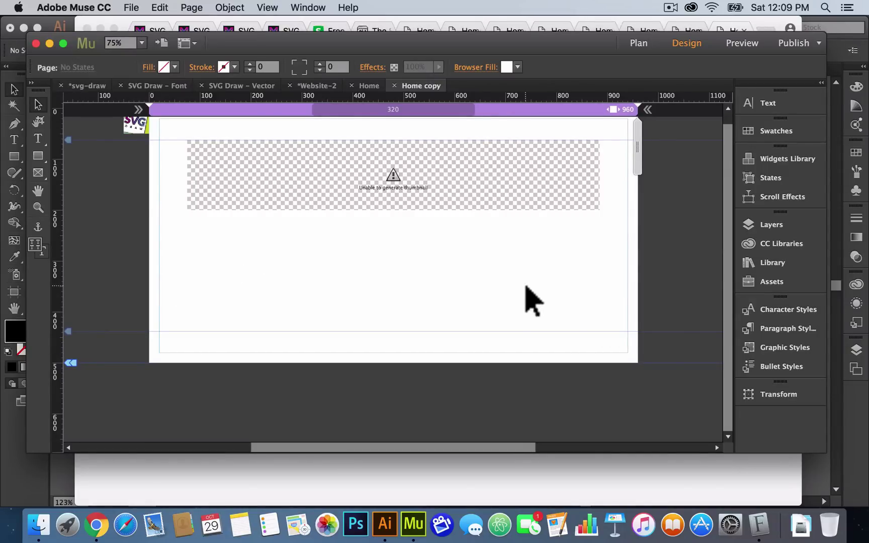
- Look at the SVG Draw - Font page, switch to the SVG Draw - Vector page and preview it in the browser
click(244, 85)
click(171, 86)
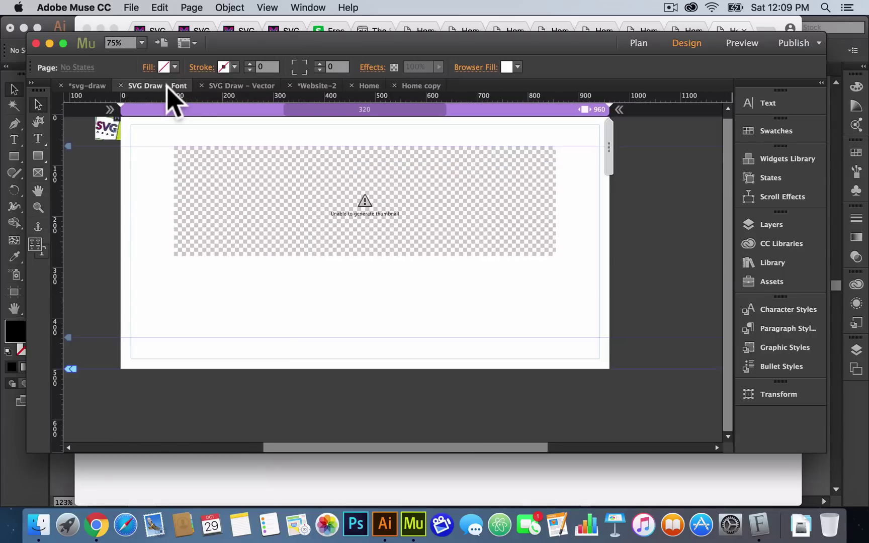
click(231, 87)
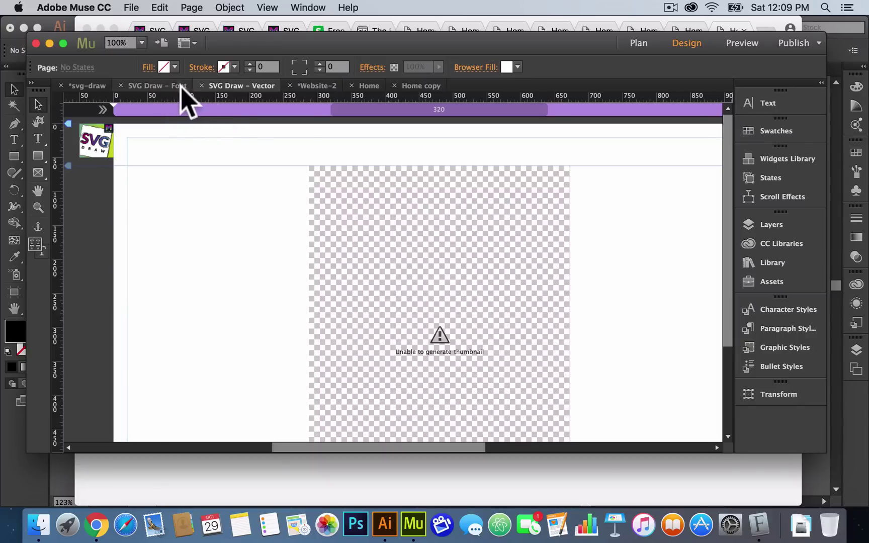
key(super+shift+e)
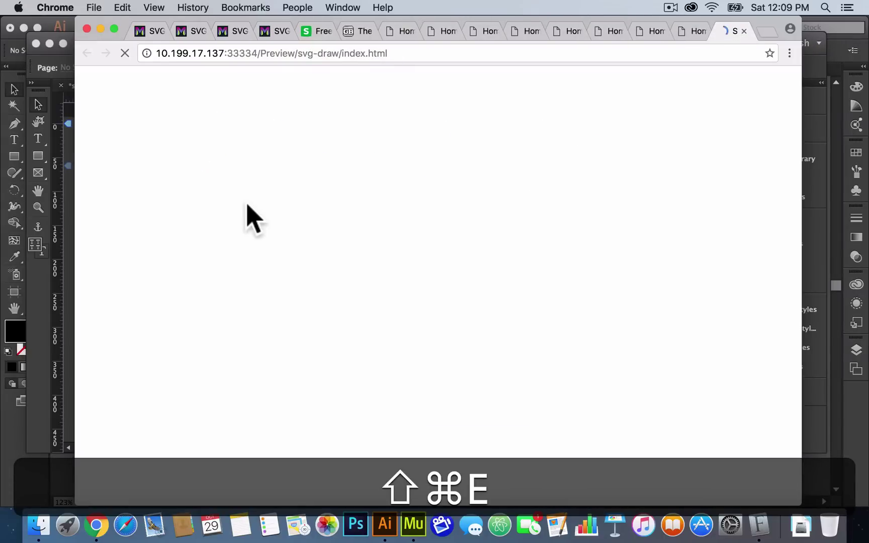